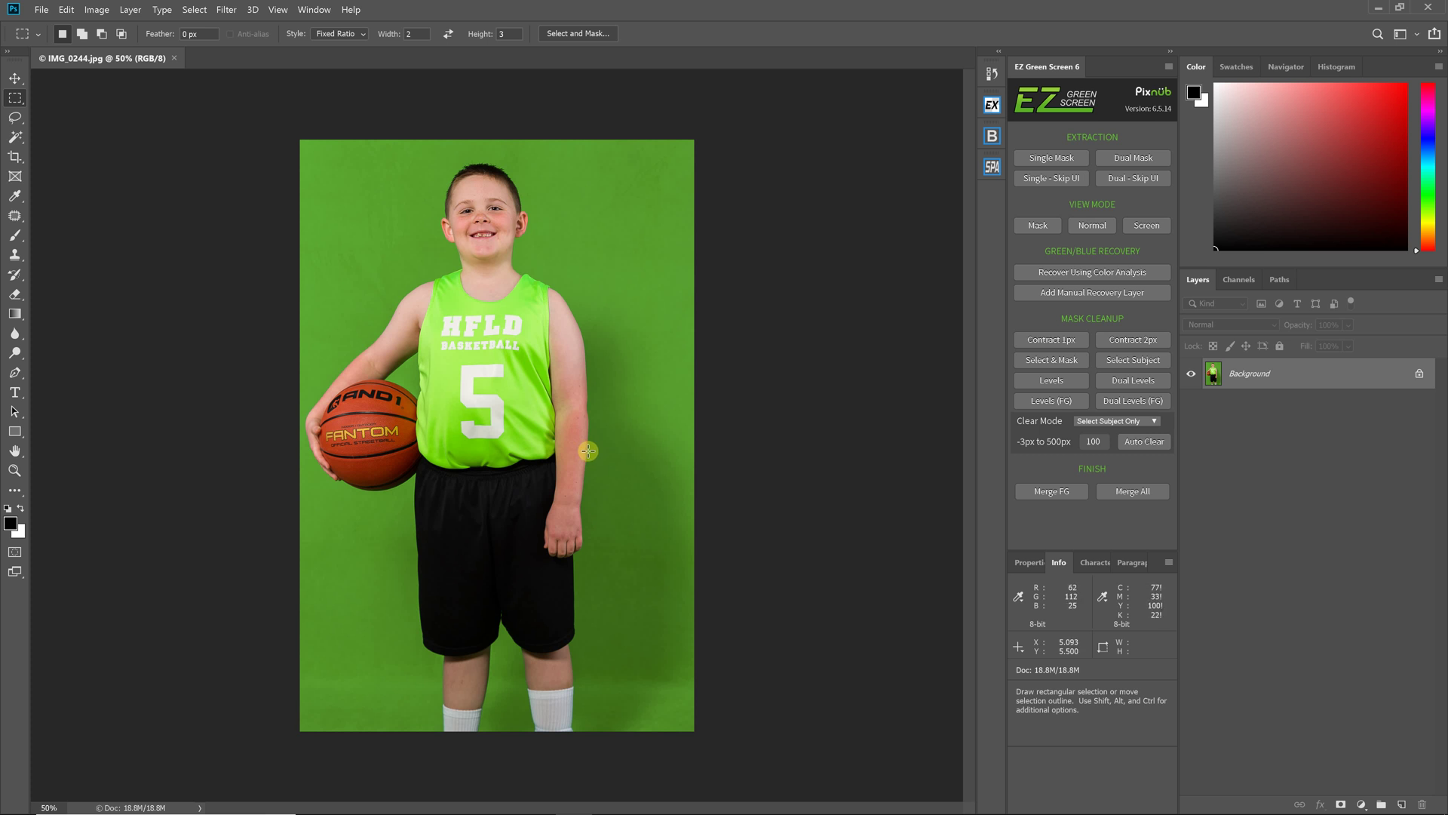
Start a Single Mask extraction of IMG_0244.jpg and inspect the cut-out at 100% zoom
click(1083, 158)
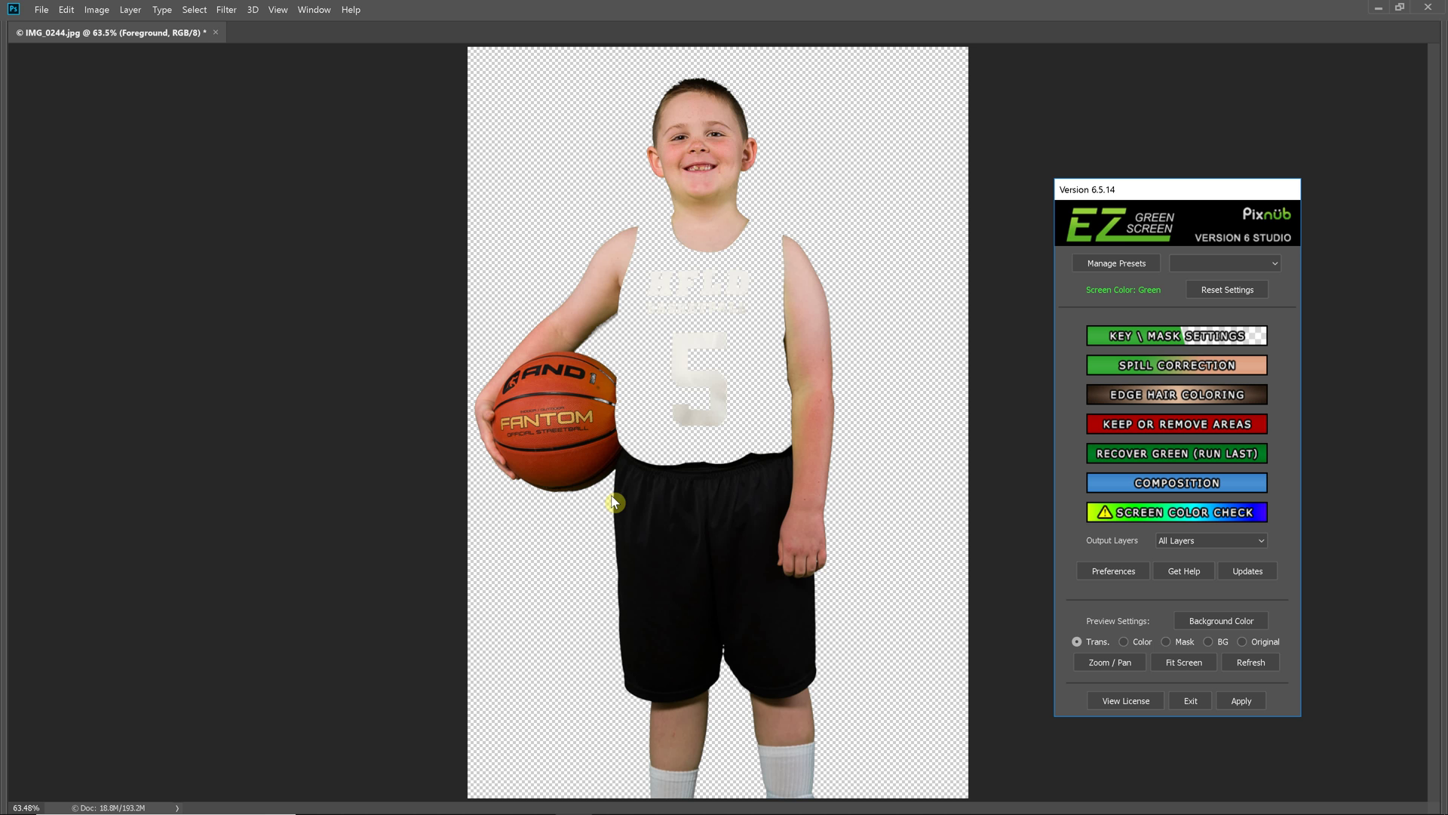
drag(1178, 190, 1032, 187)
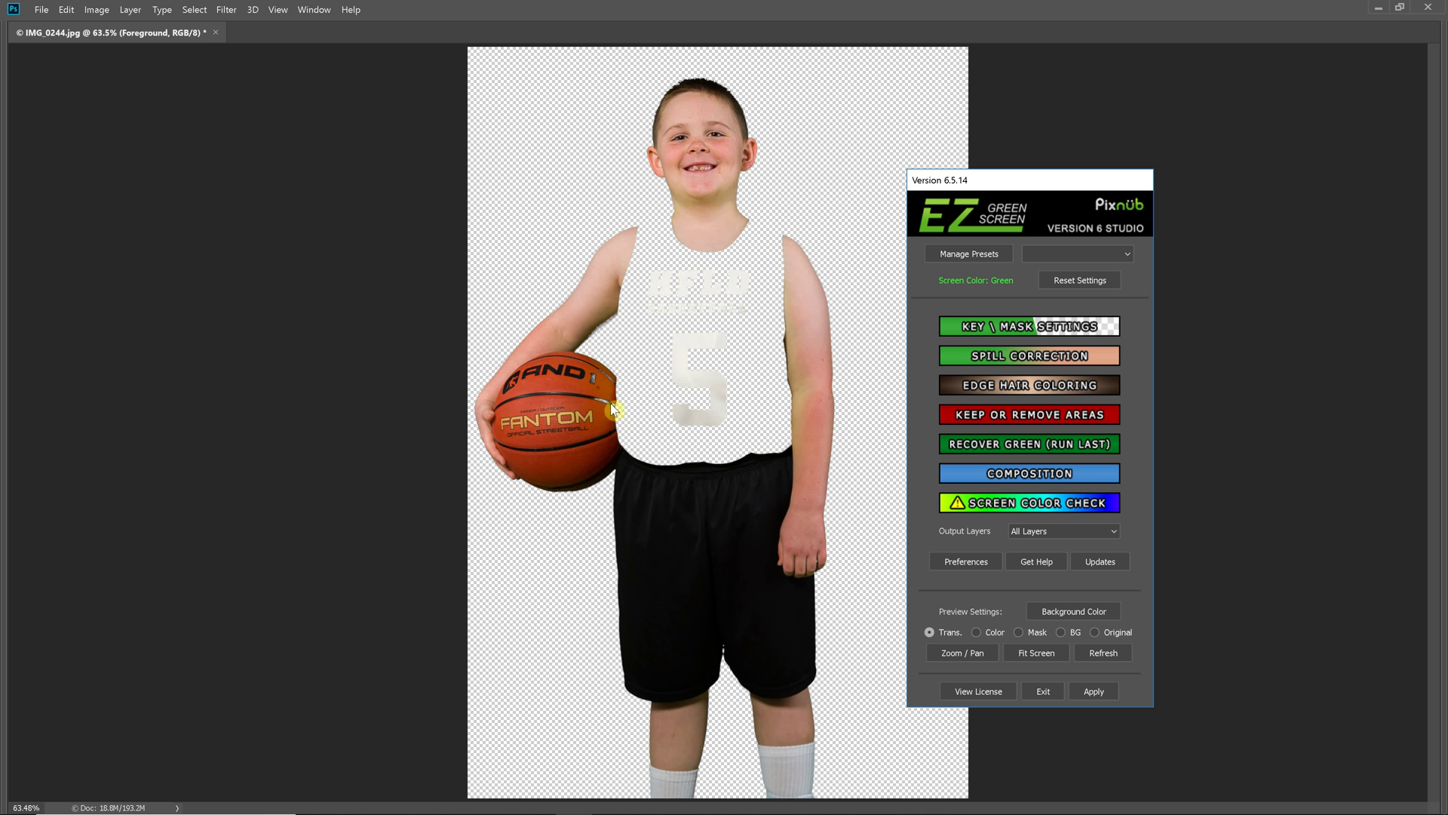
click(962, 653)
key(ctrl+plus)
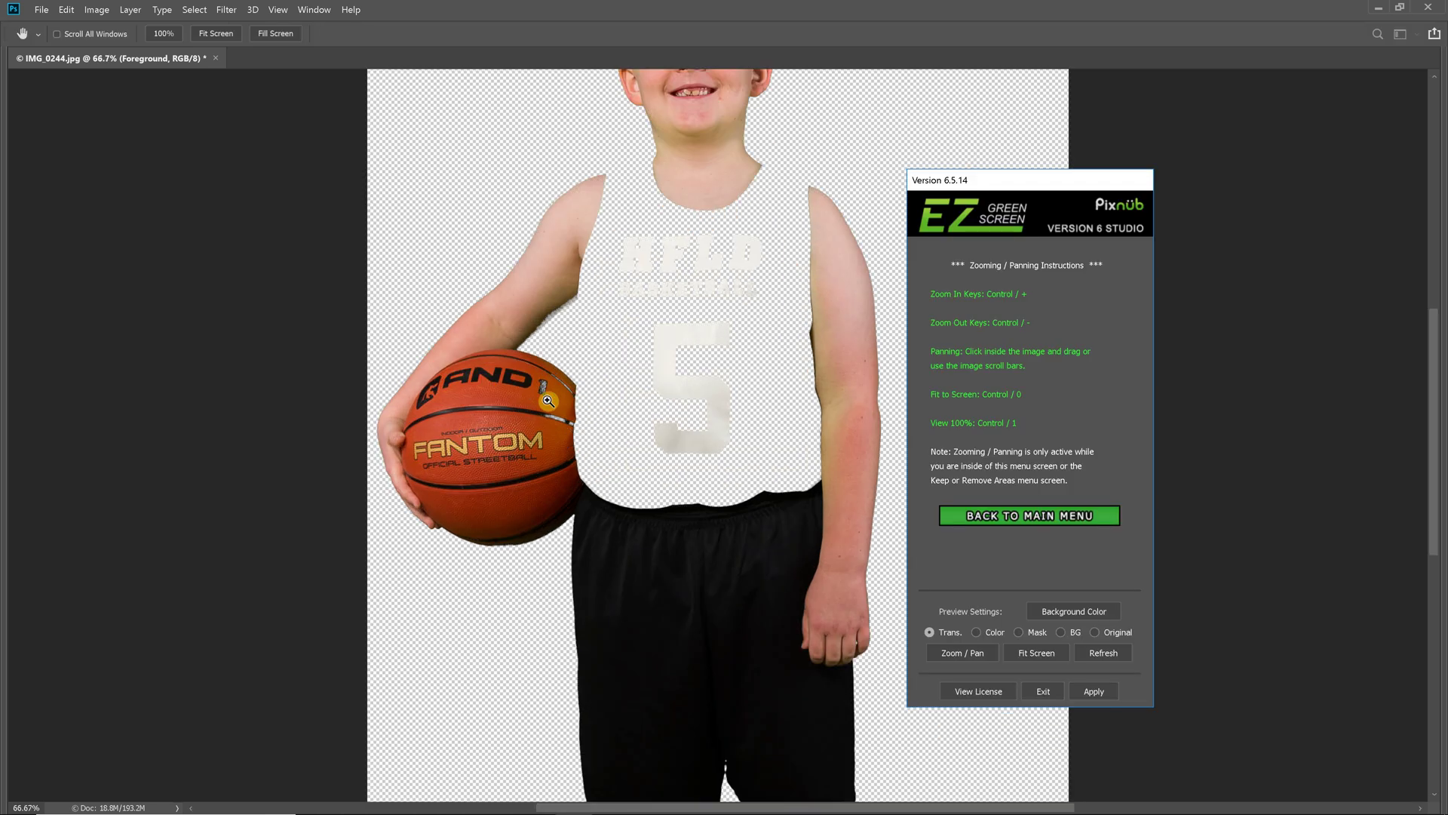
key(ctrl+plus)
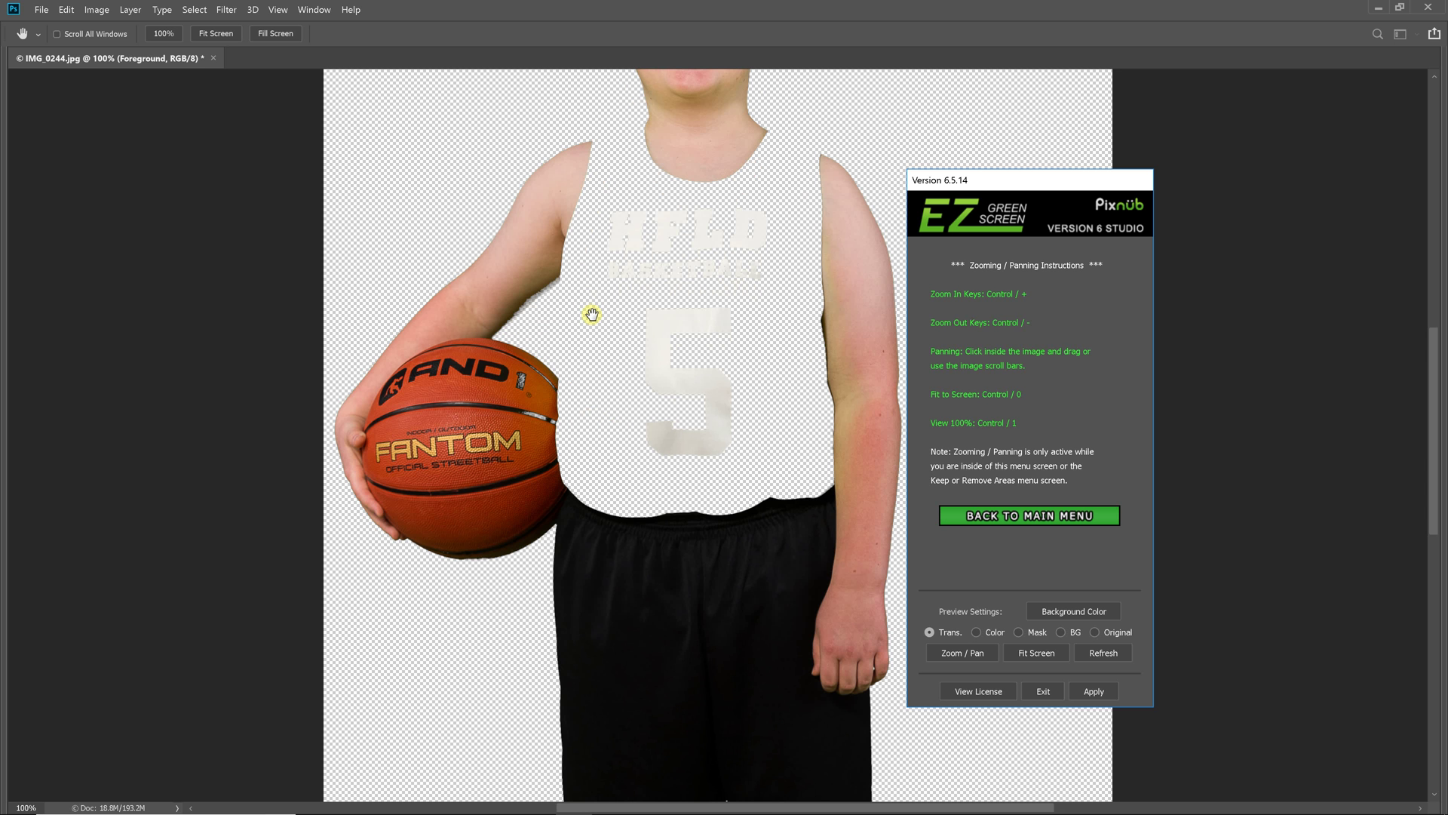
click(979, 518)
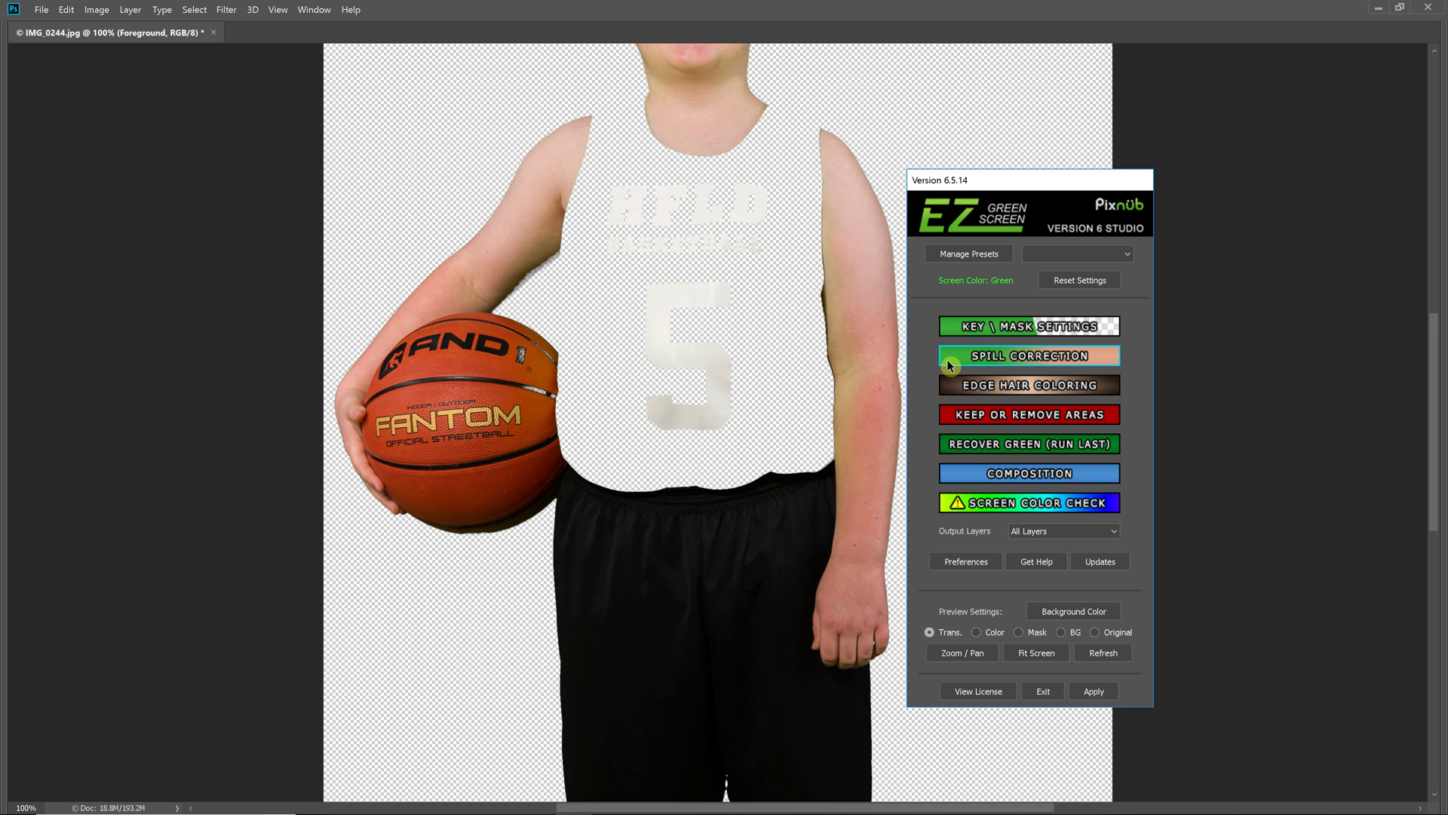
Set Foreground Recovery to 100 in the key and mask settings to restore the missing parts of the basketball
click(986, 330)
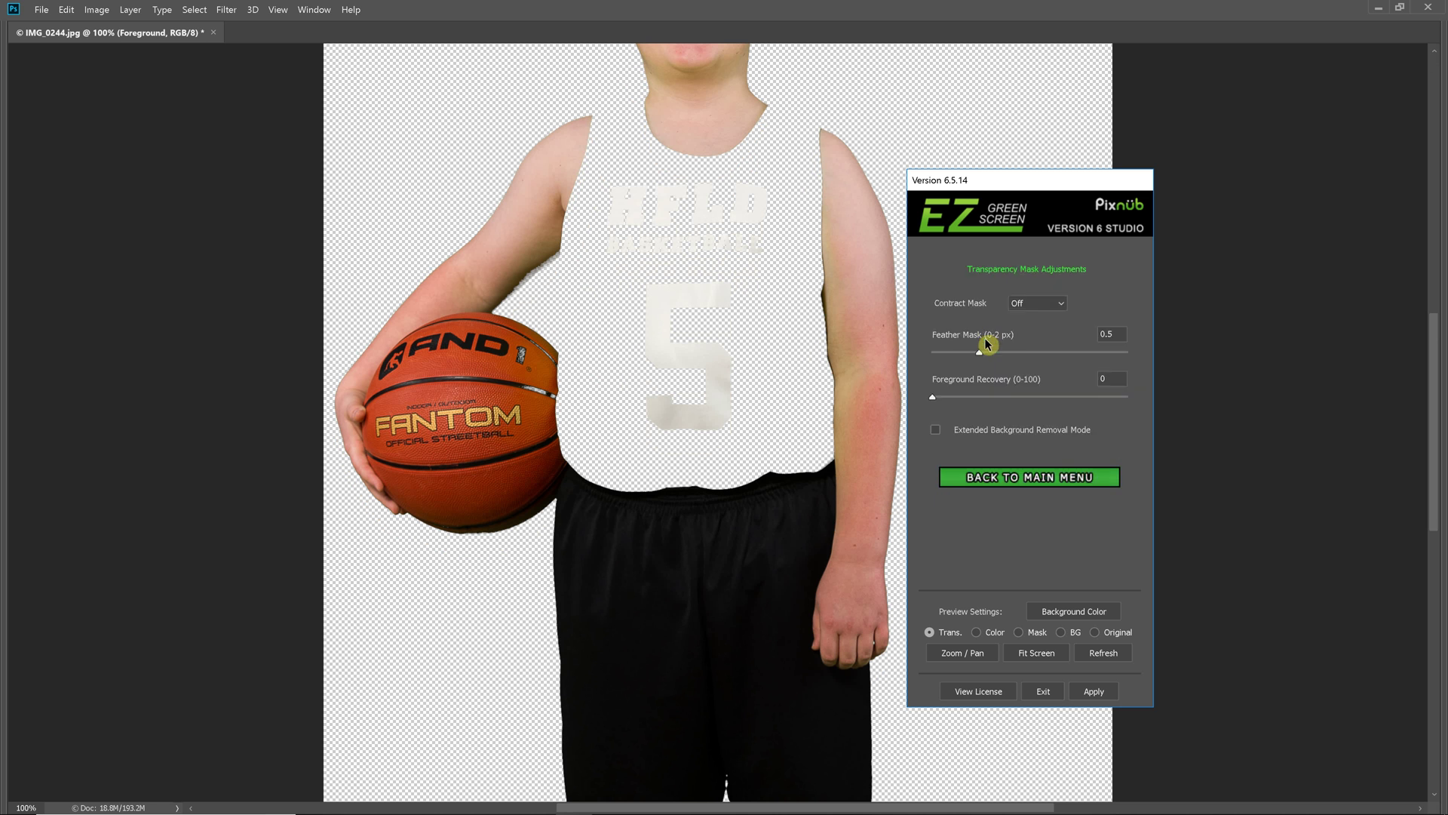
click(971, 477)
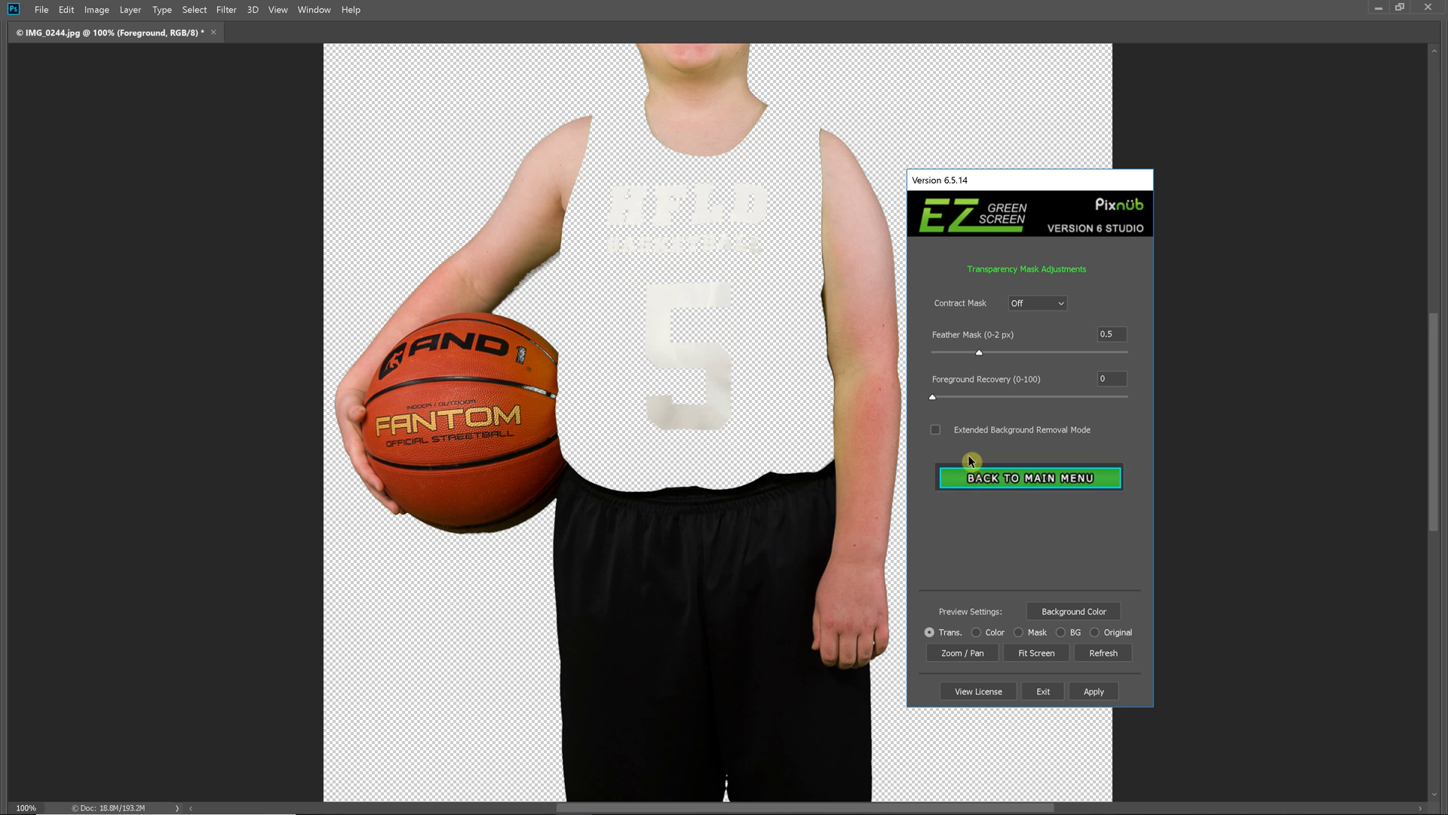
click(998, 327)
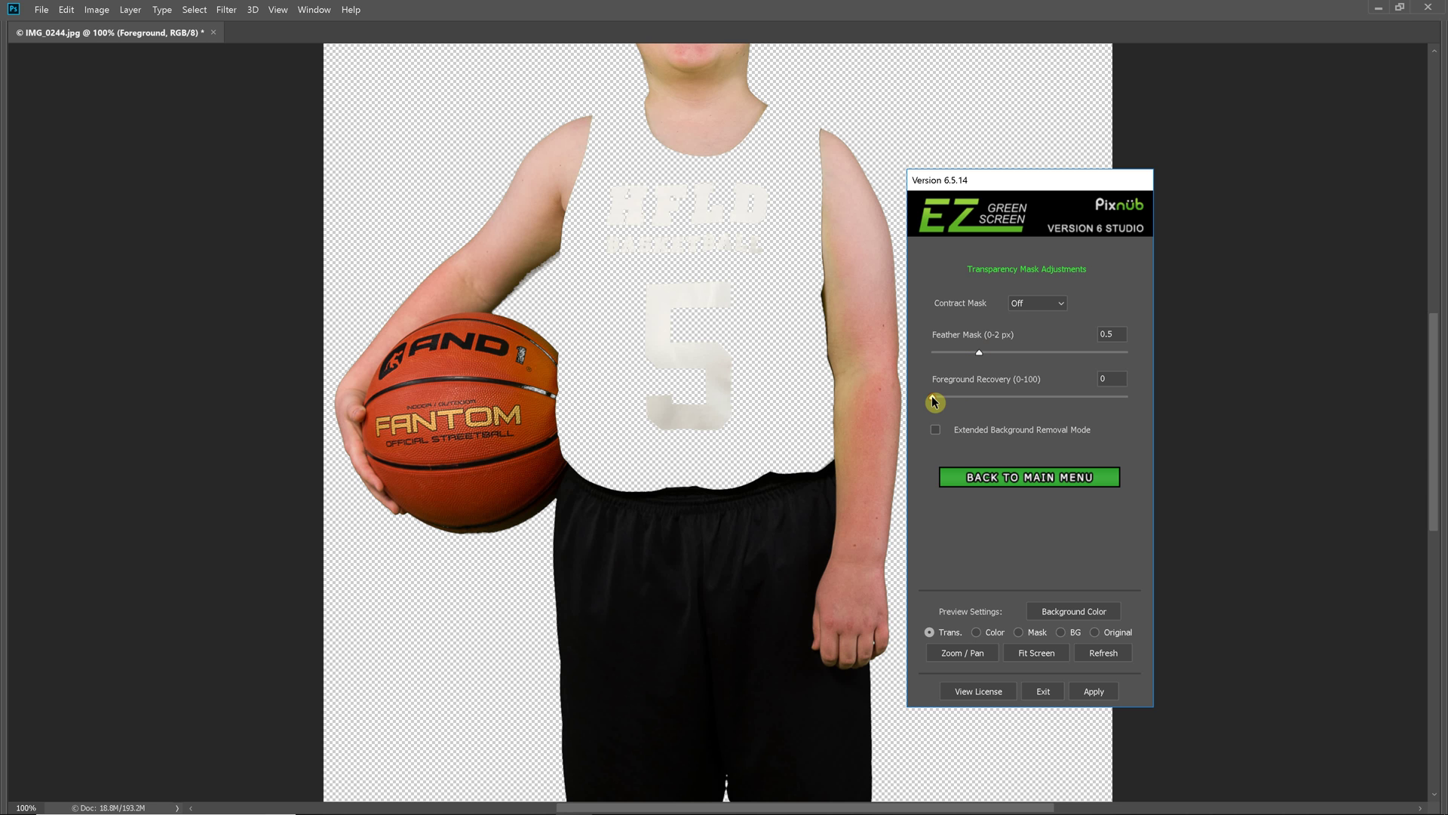
drag(940, 398, 1156, 407)
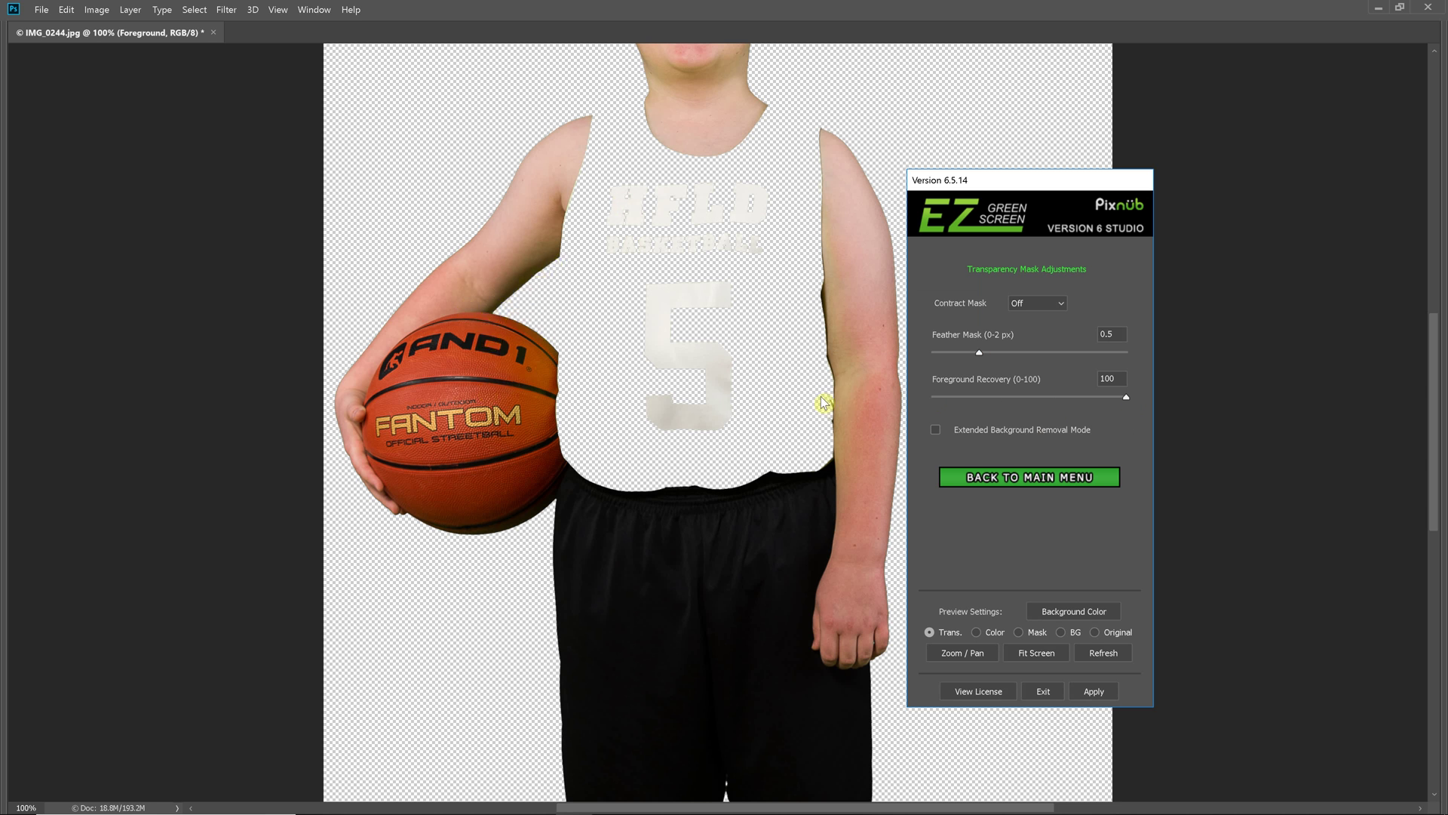
drag(1126, 398, 1083, 405)
drag(1086, 403, 1091, 400)
Fit the whole image in view and preview the extraction against a light grey background colour
click(1040, 653)
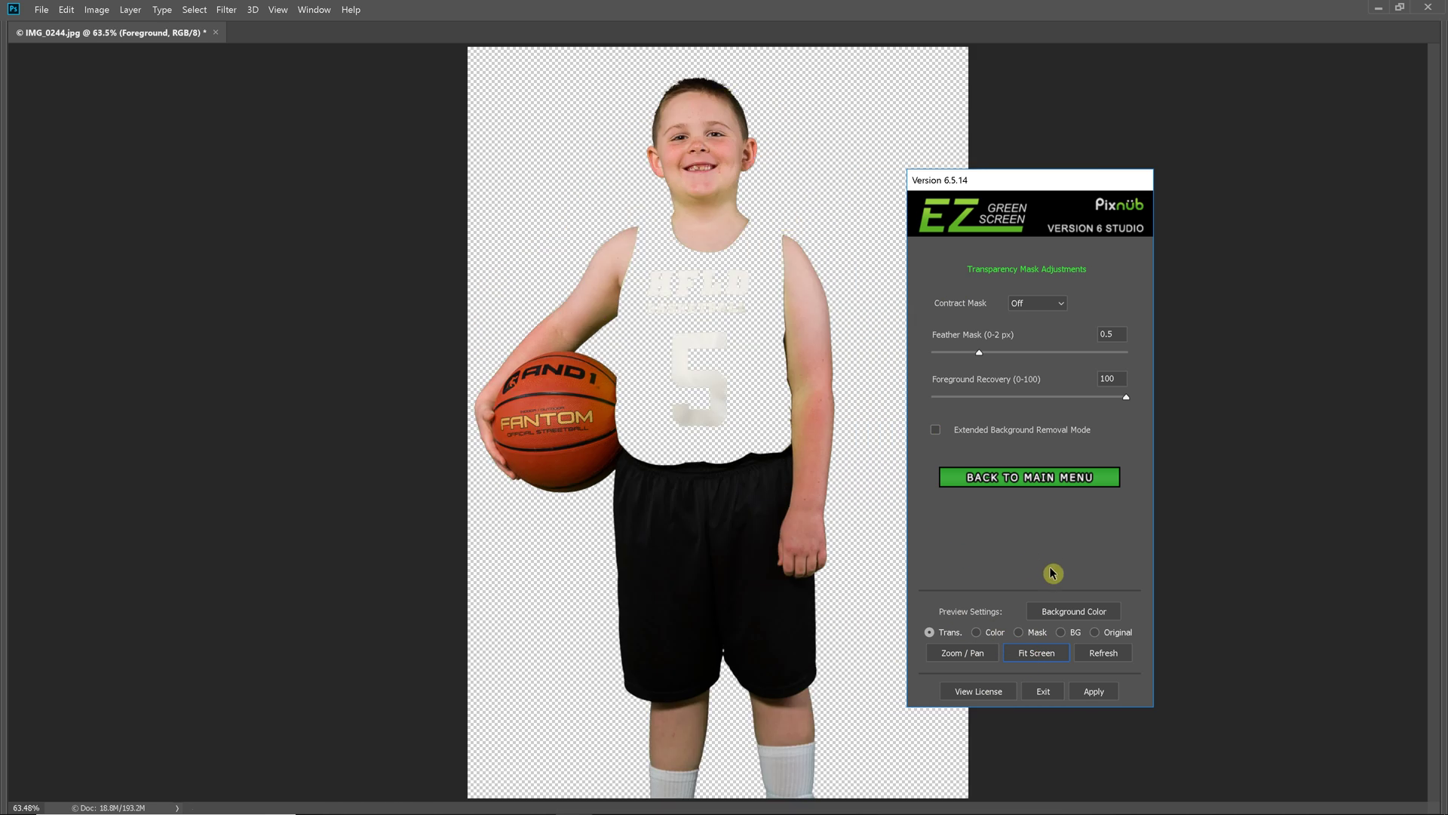
click(1058, 618)
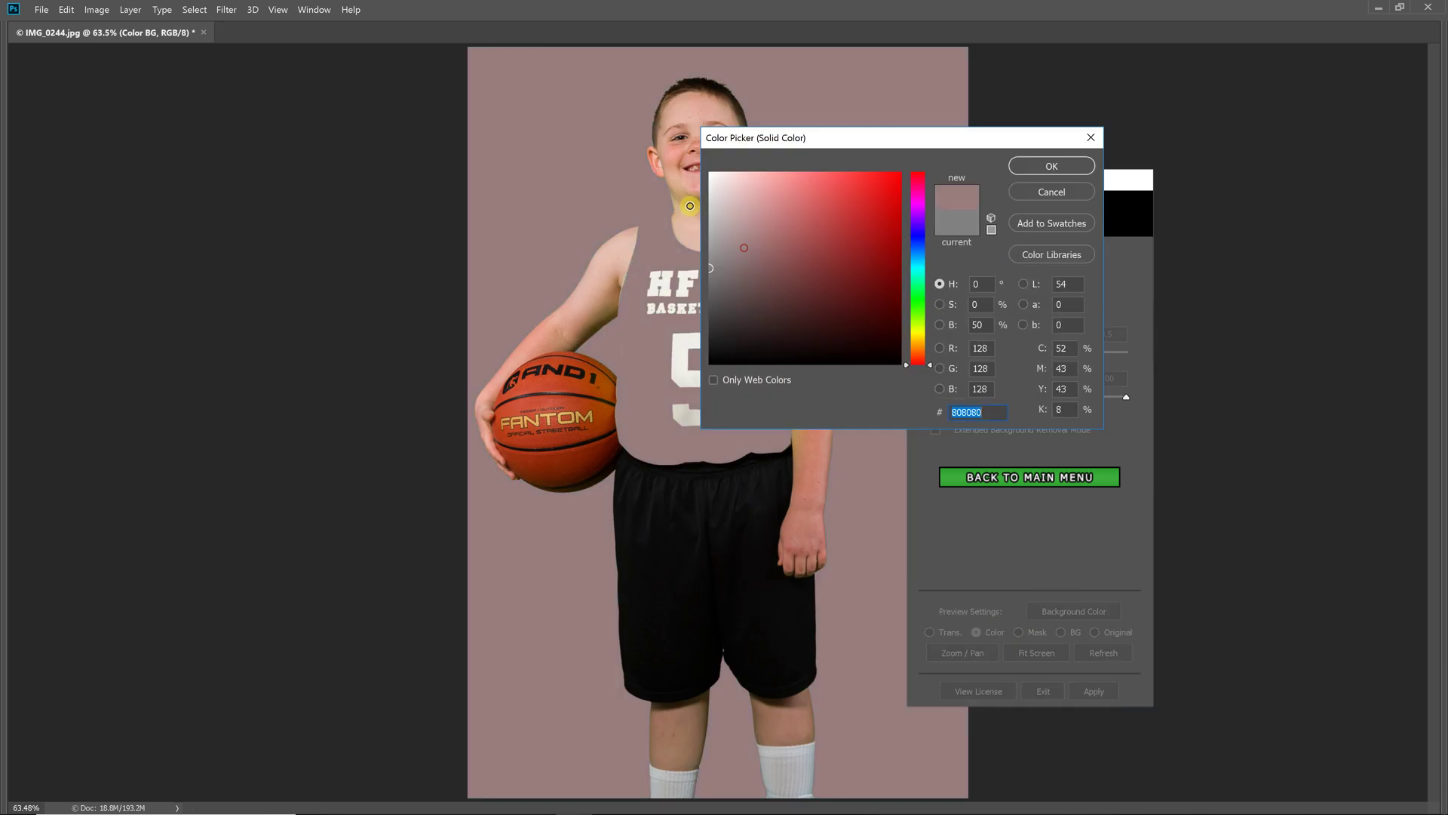
drag(727, 227, 674, 197)
click(1084, 168)
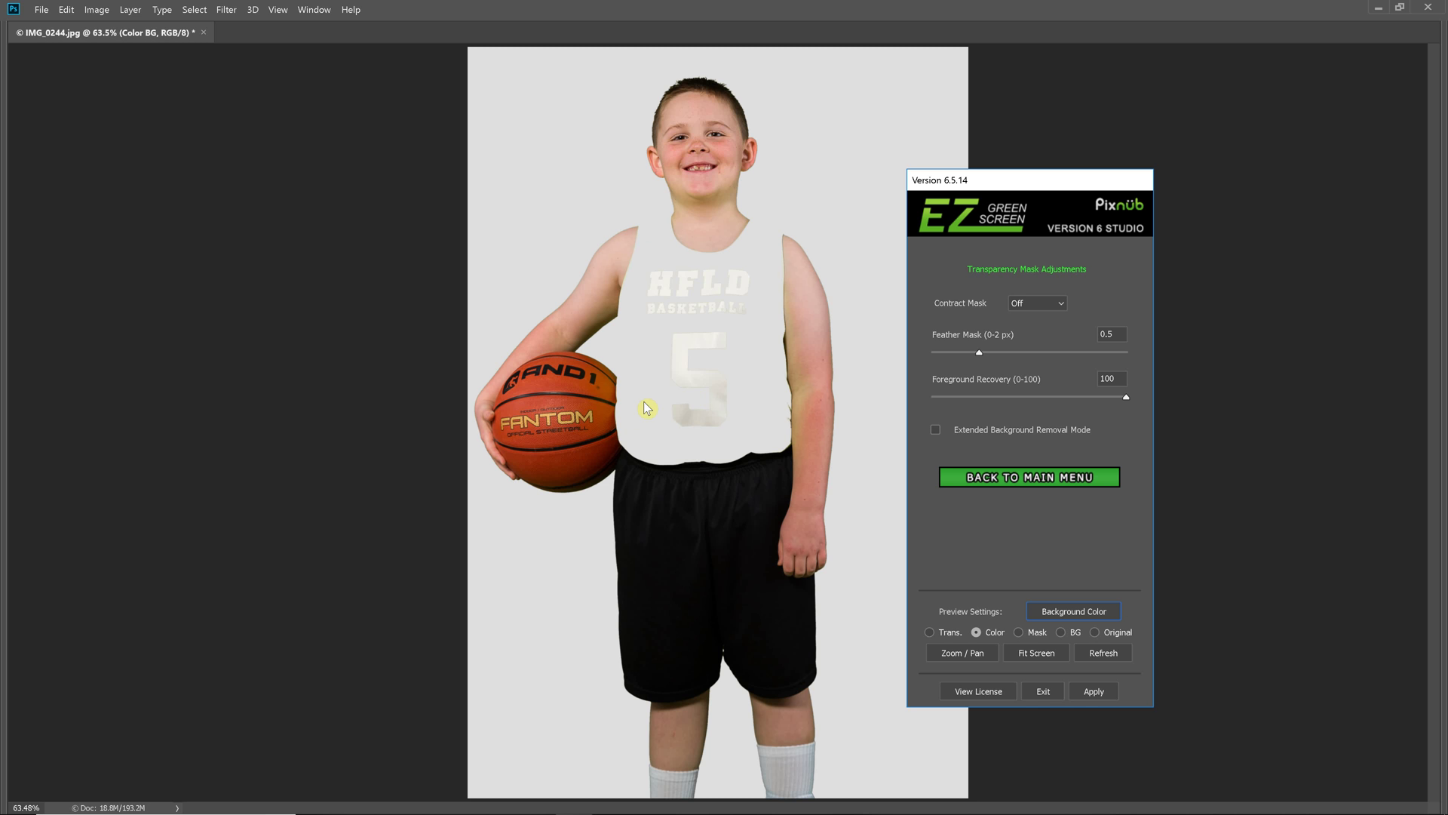
Set Contract Mask to 1 pixel and Feather Mask to 0.8, and return to the main settings
click(1044, 309)
click(1042, 307)
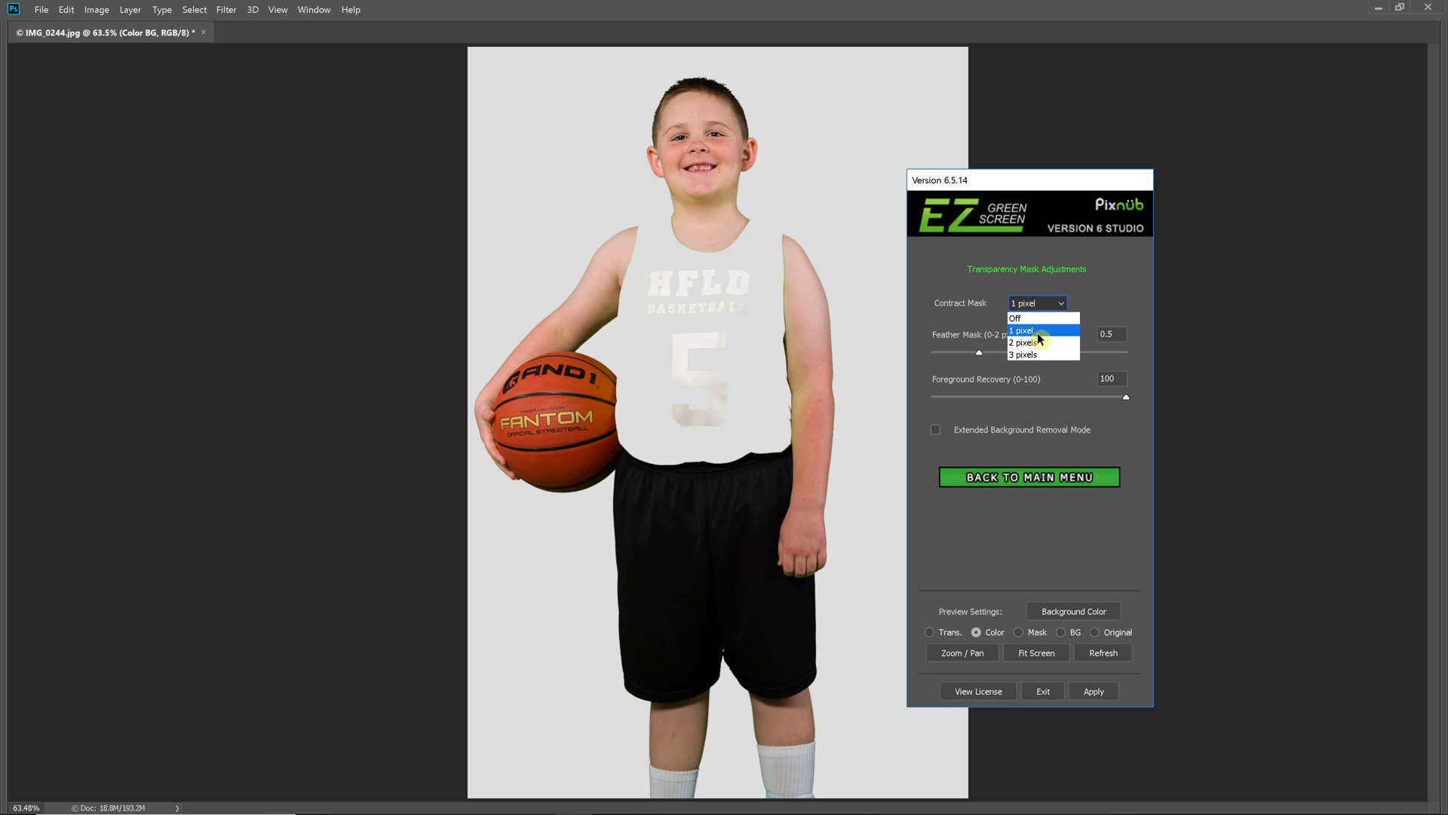
click(1038, 331)
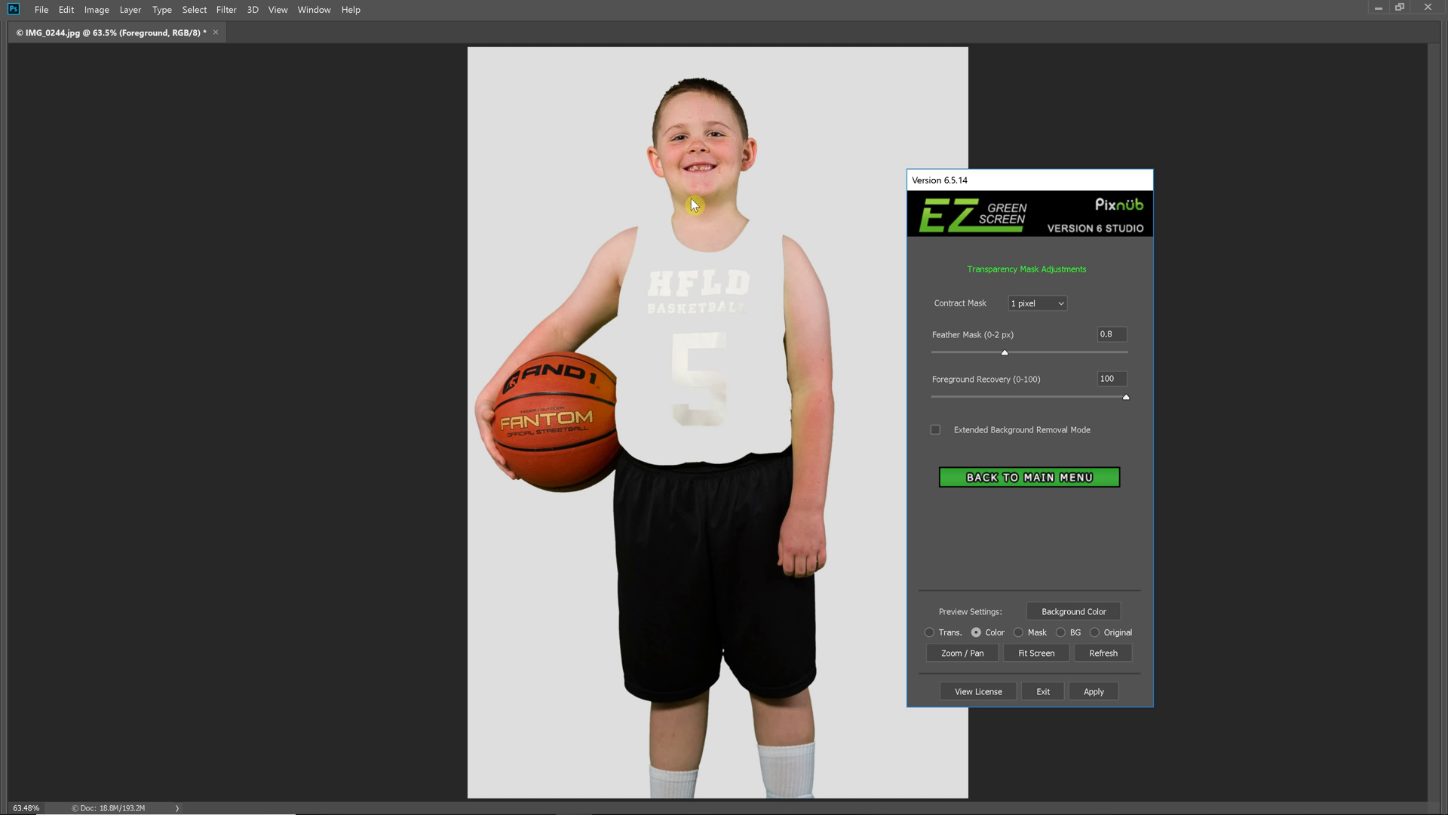
click(1035, 478)
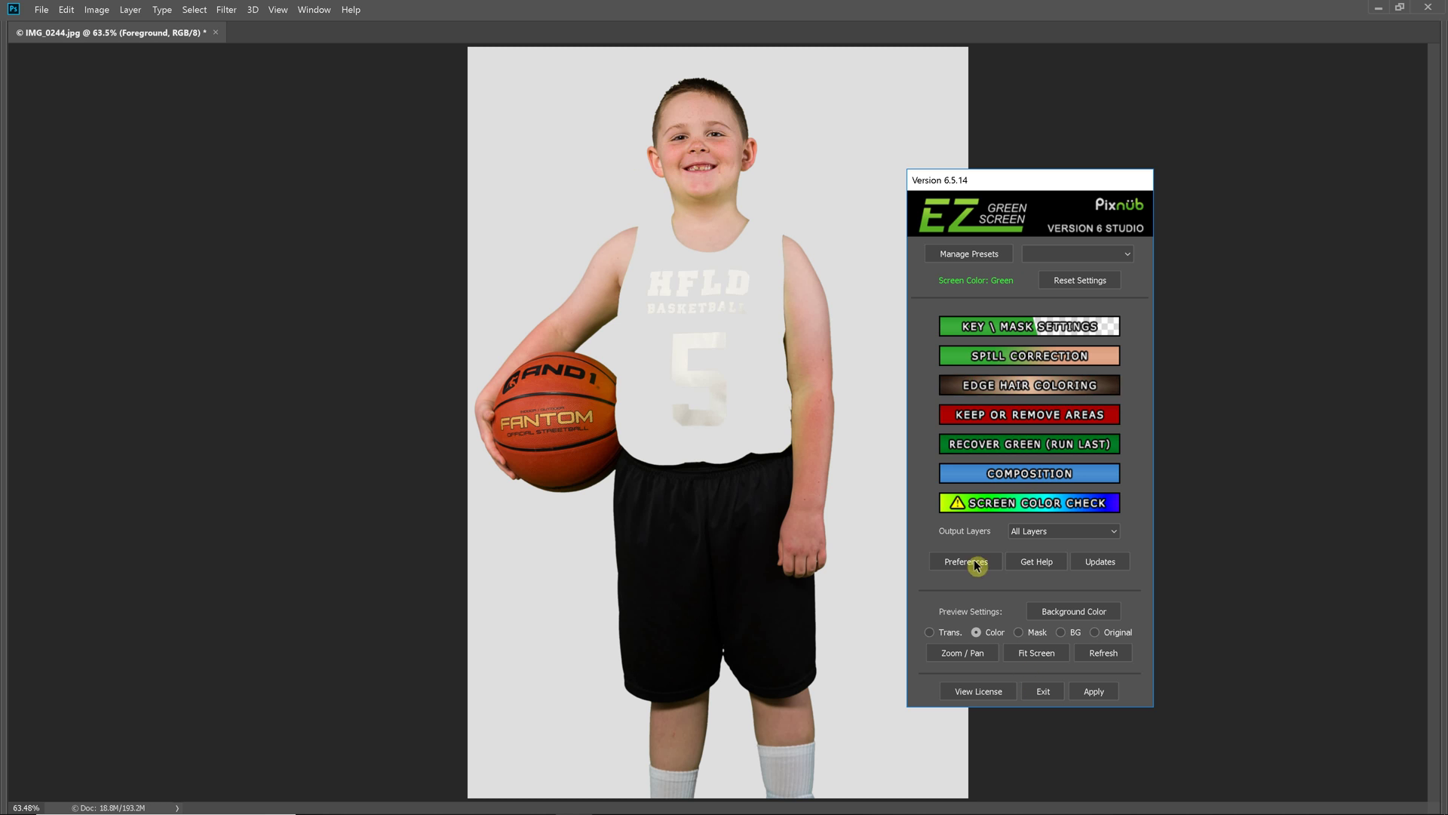
Examine the extracted edges around the basketball, jersey and arms at 200% zoom
click(980, 660)
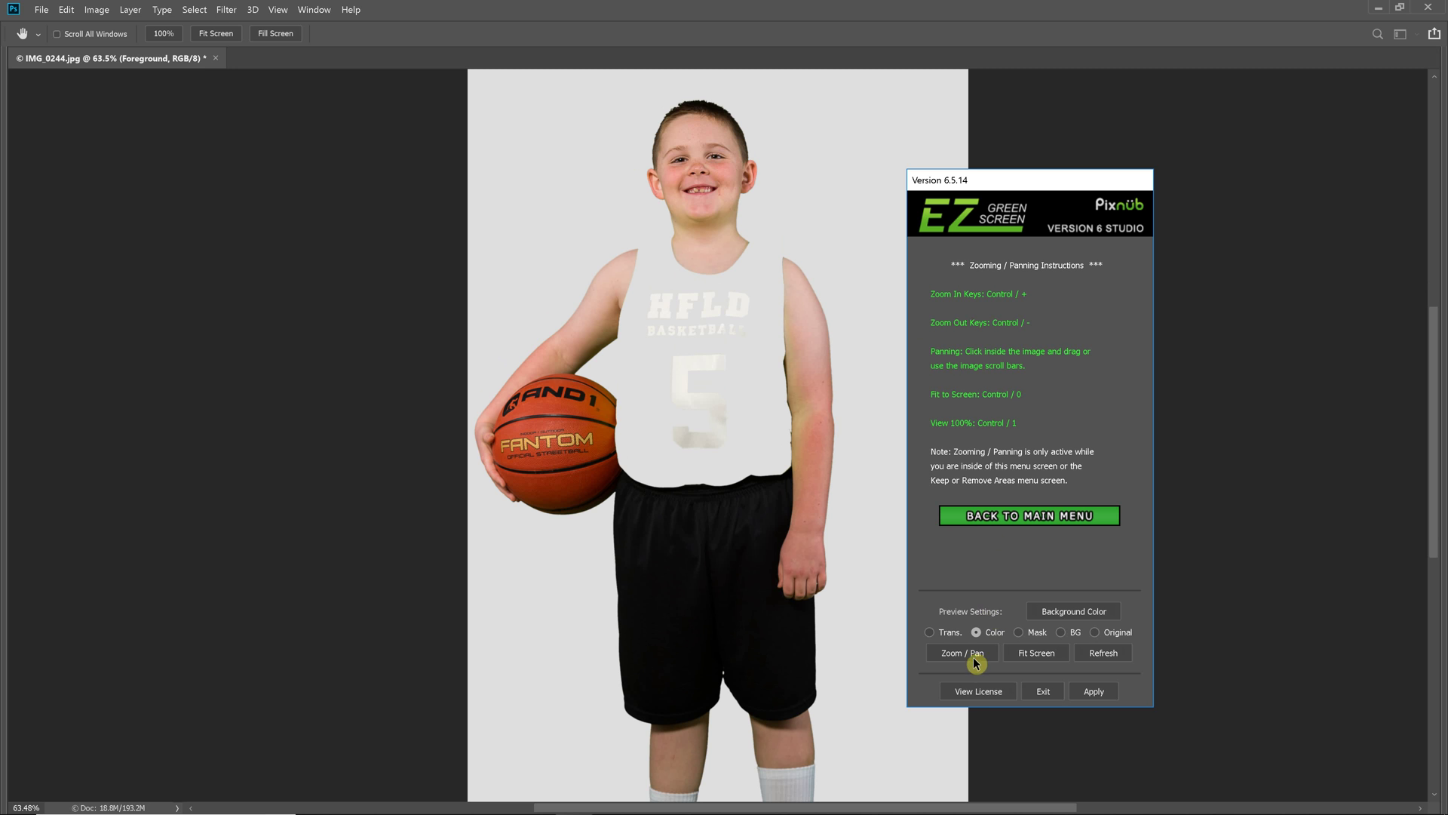
ctrl+click(558, 397)
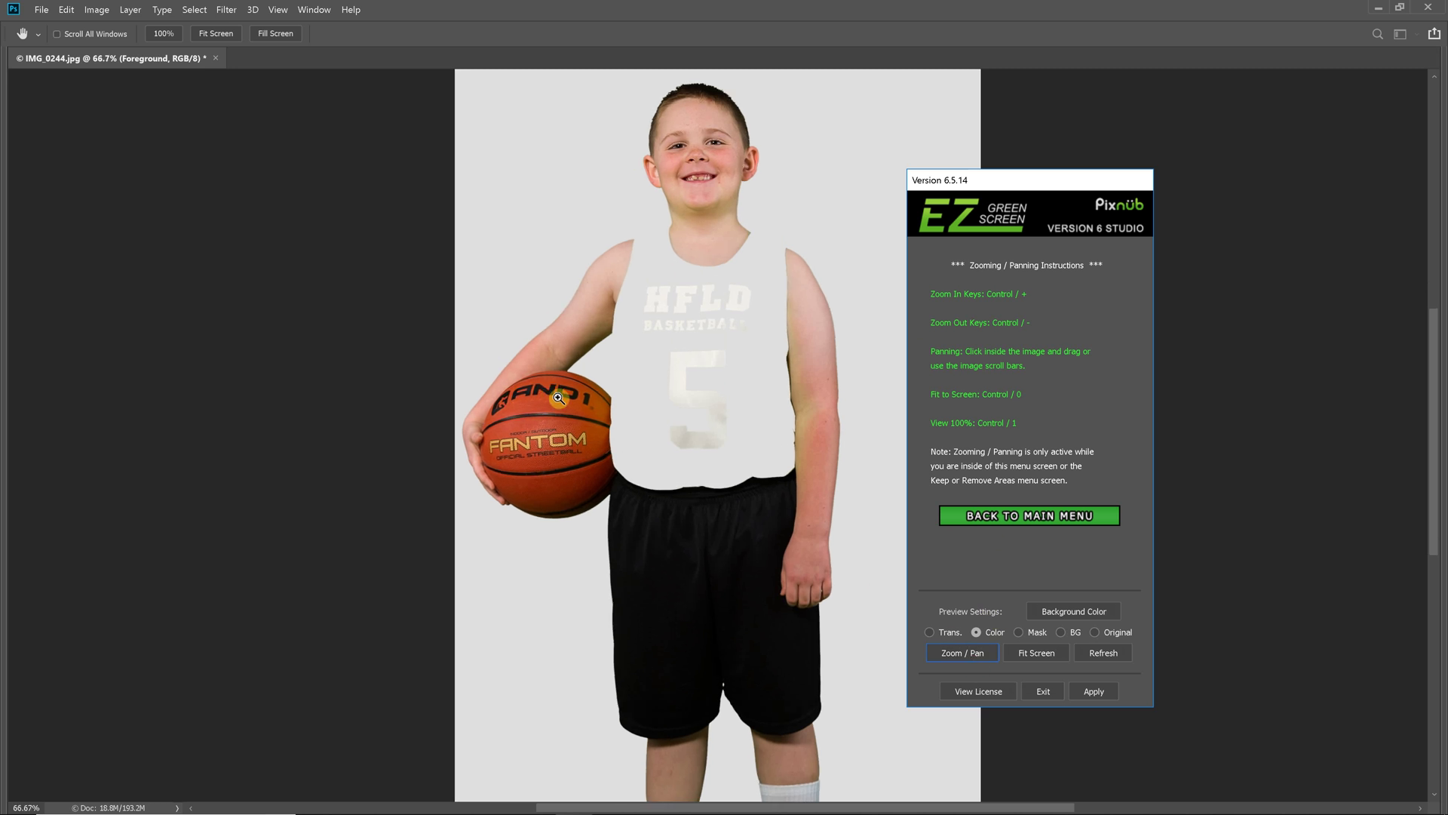
ctrl+click(558, 397)
ctrl+click(557, 397)
scroll(556, 399, up, 3)
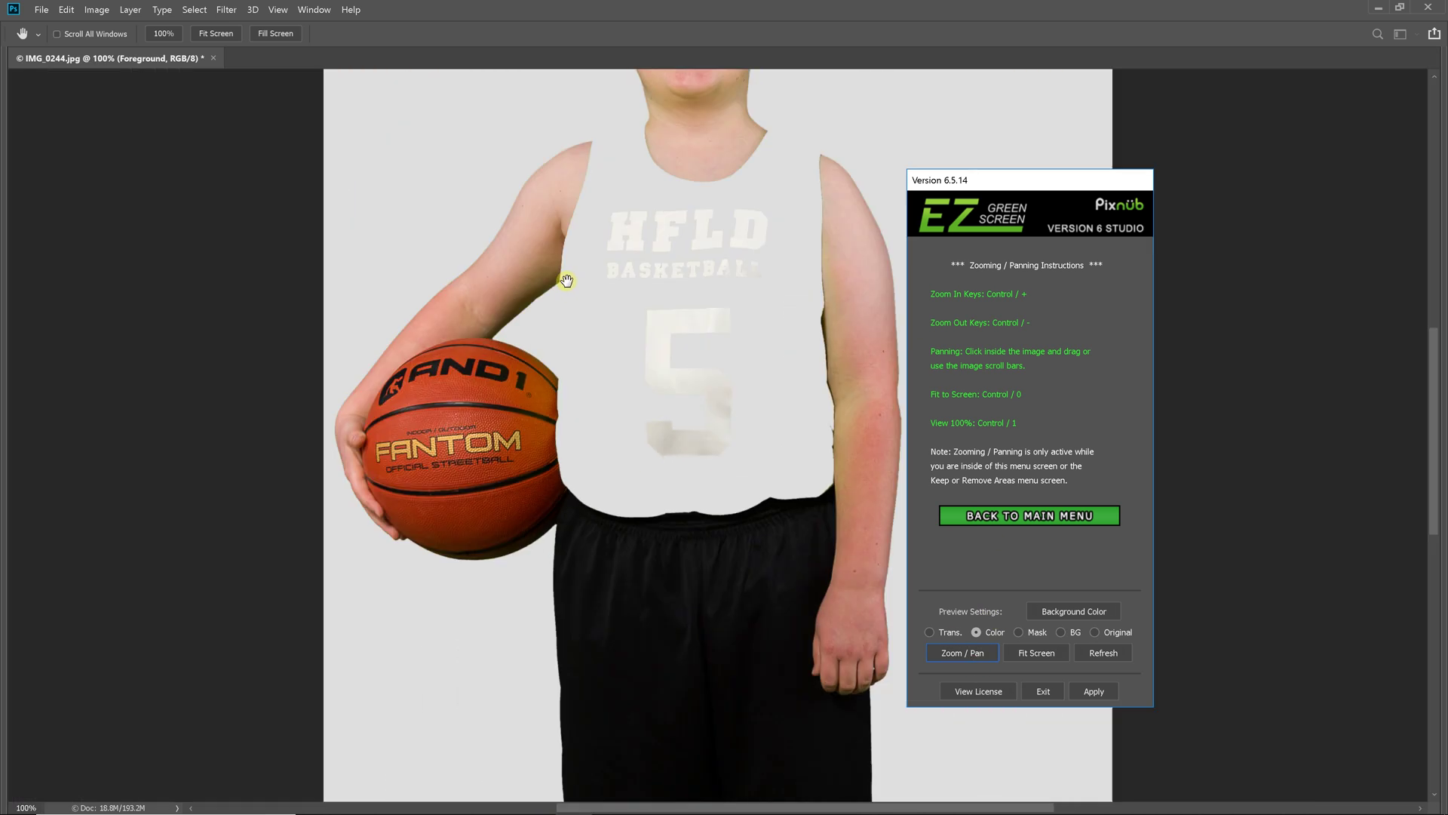
key(ctrl+plus)
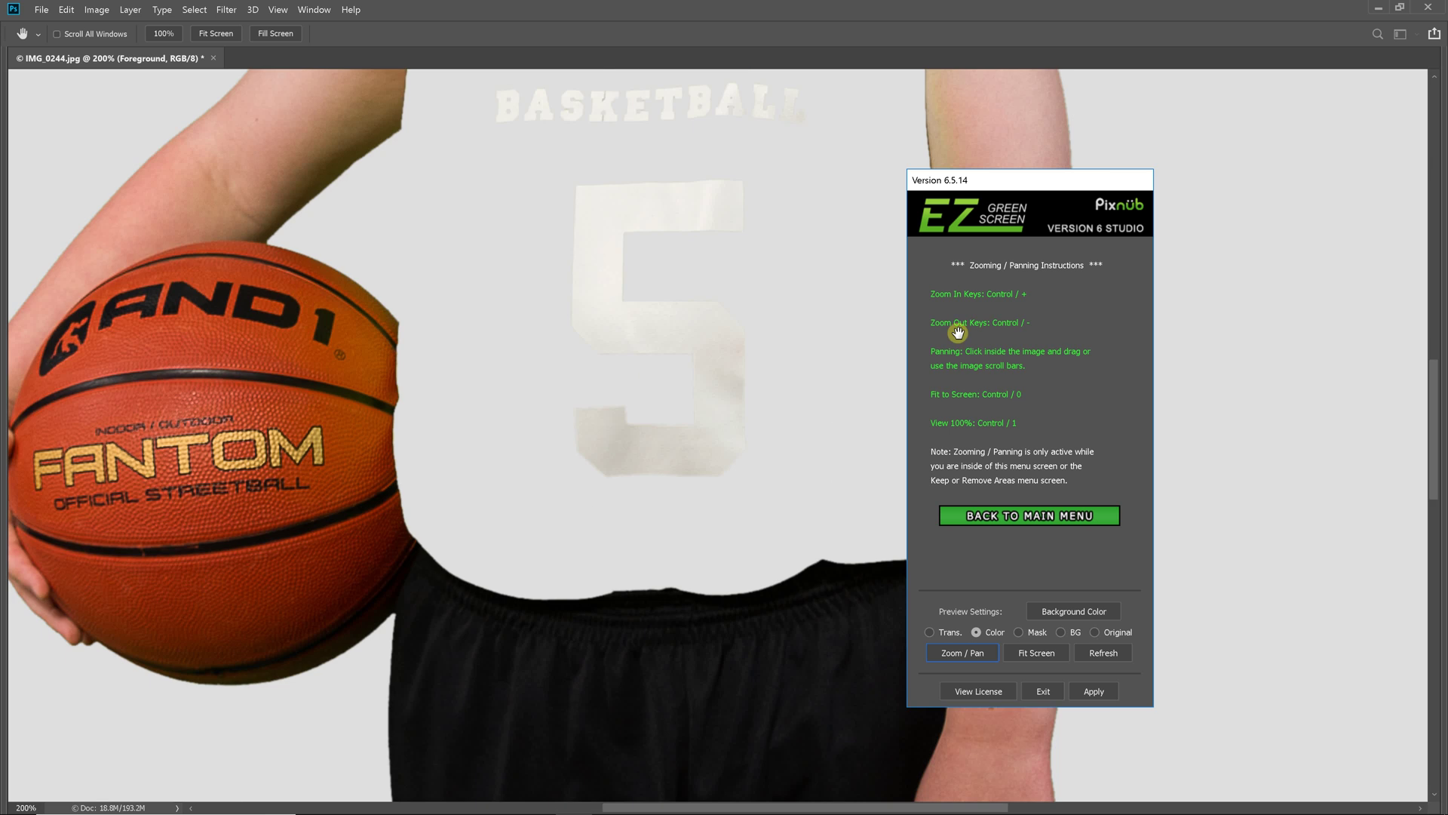
click(1026, 517)
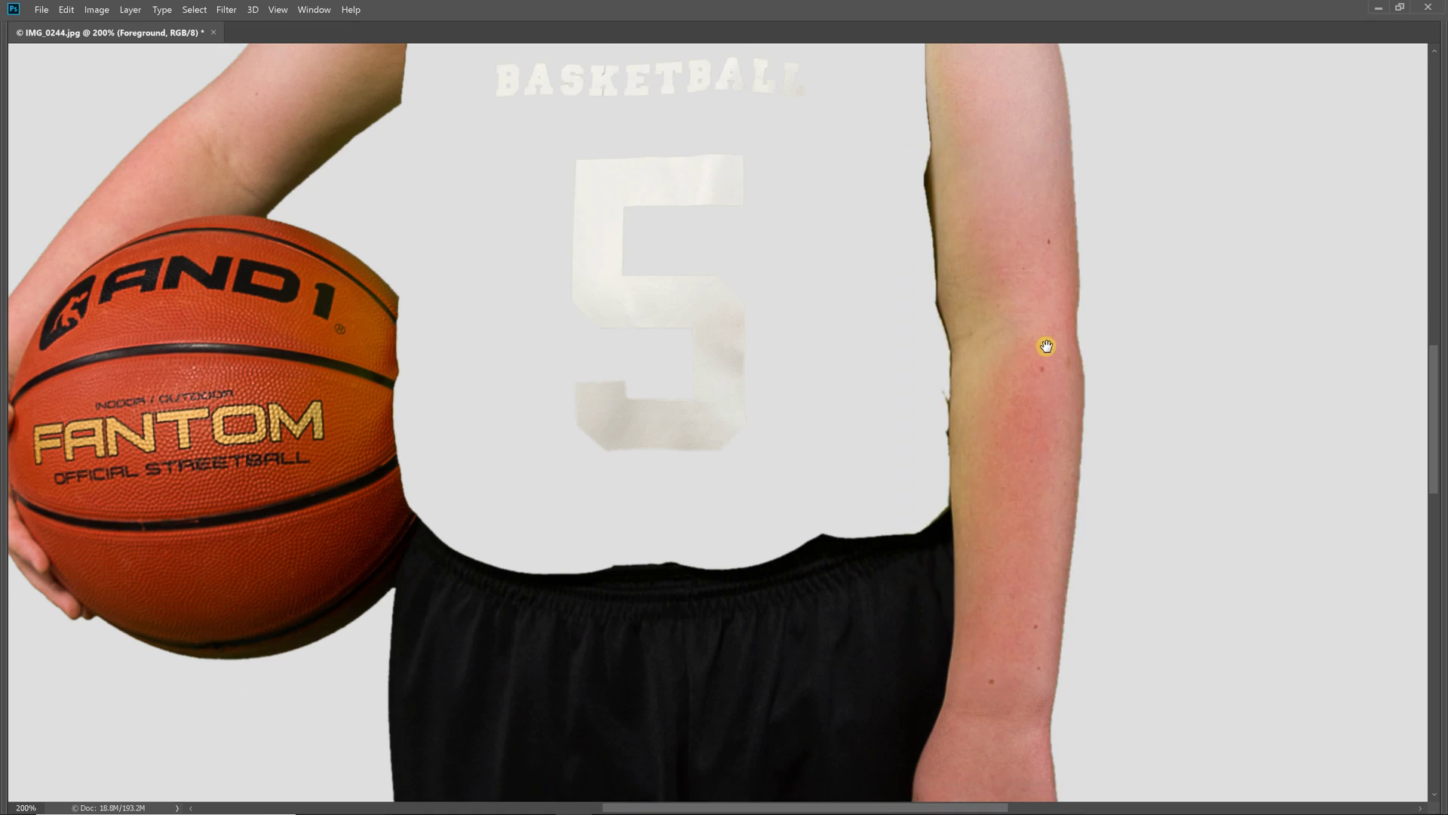
Try spill correction at opacity 0 without the green desaturation layer, and restore the layer with opacity 60
click(1030, 357)
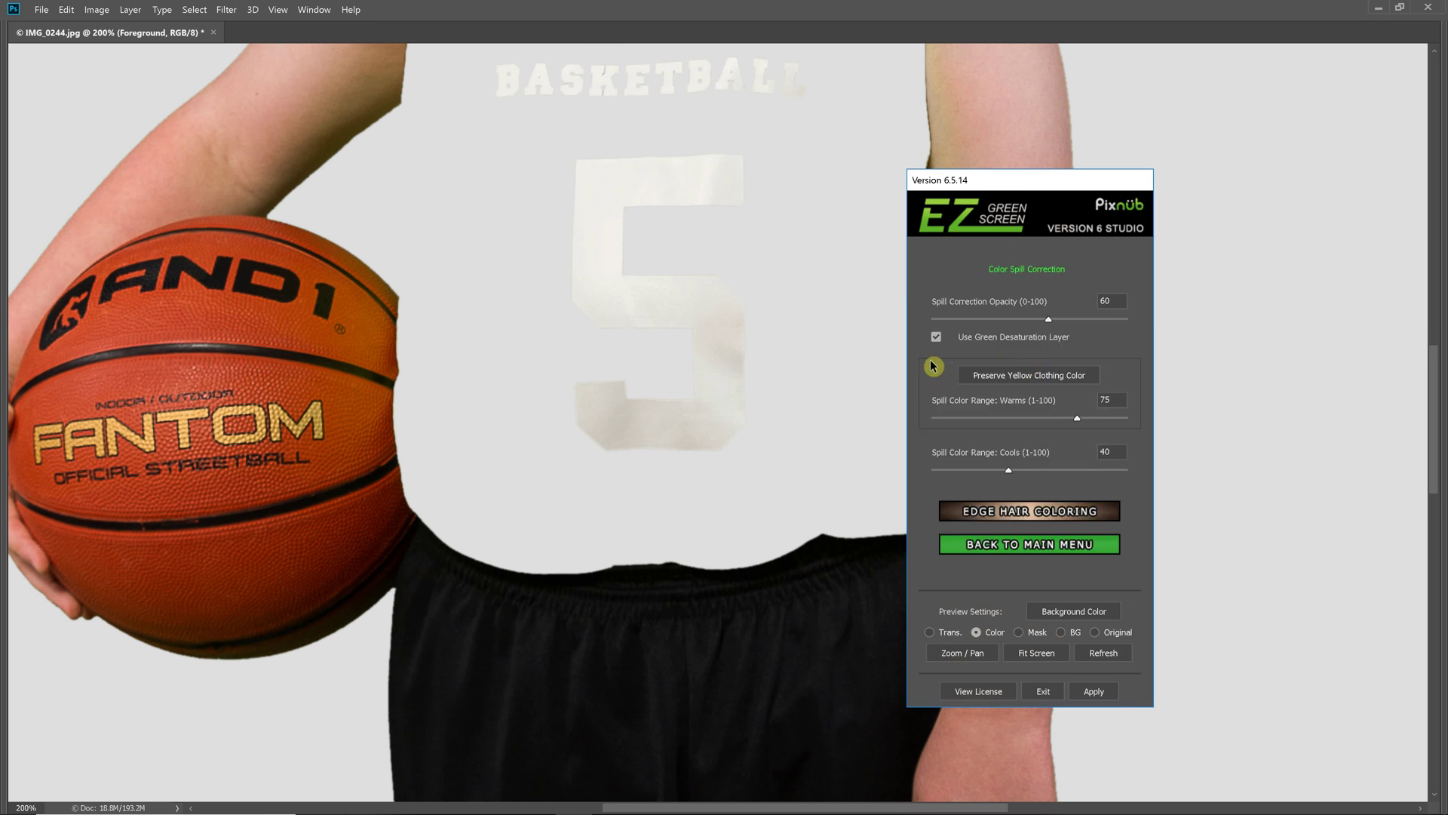
click(926, 332)
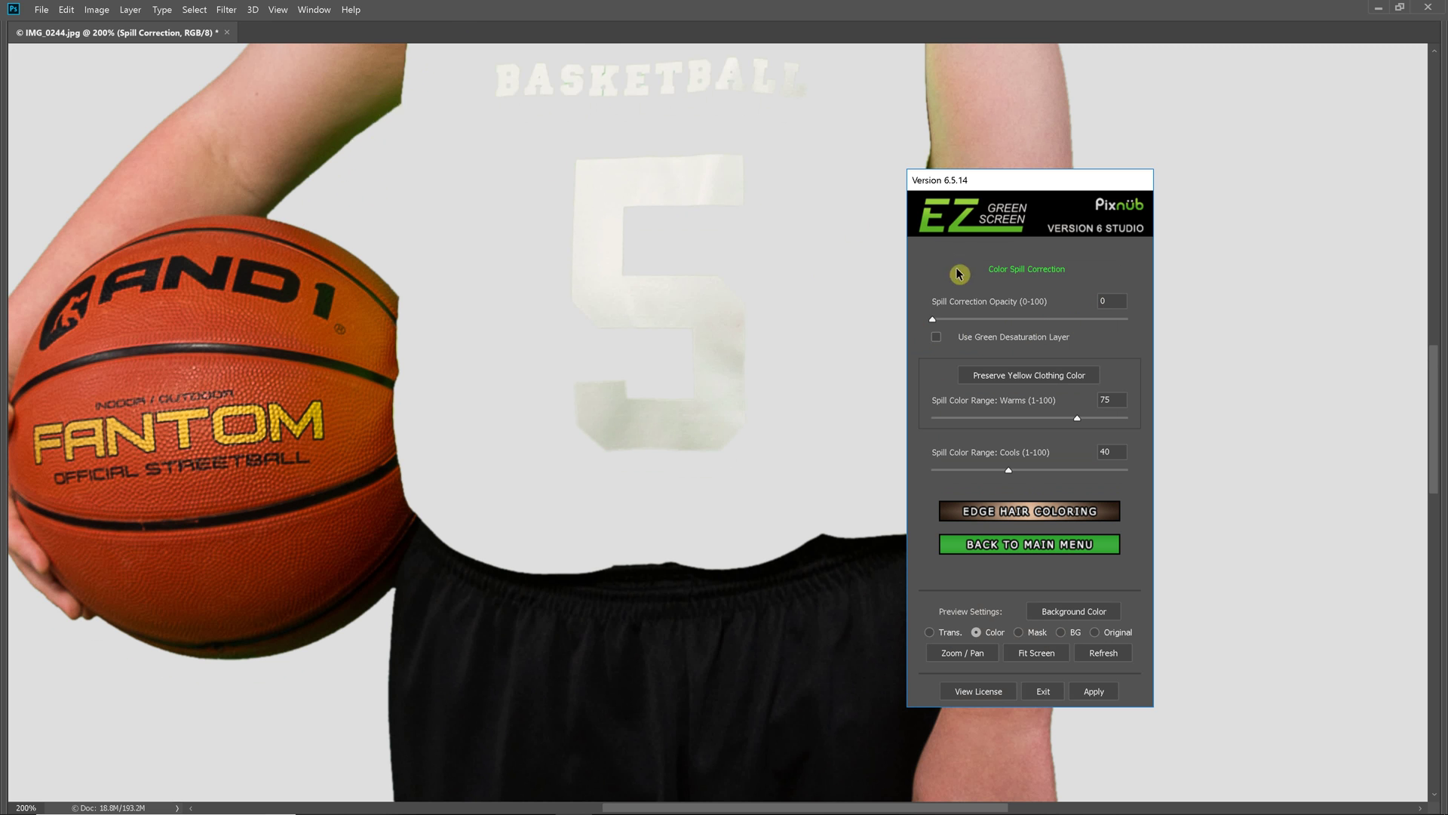
click(938, 337)
double_click(1115, 301)
text(60)
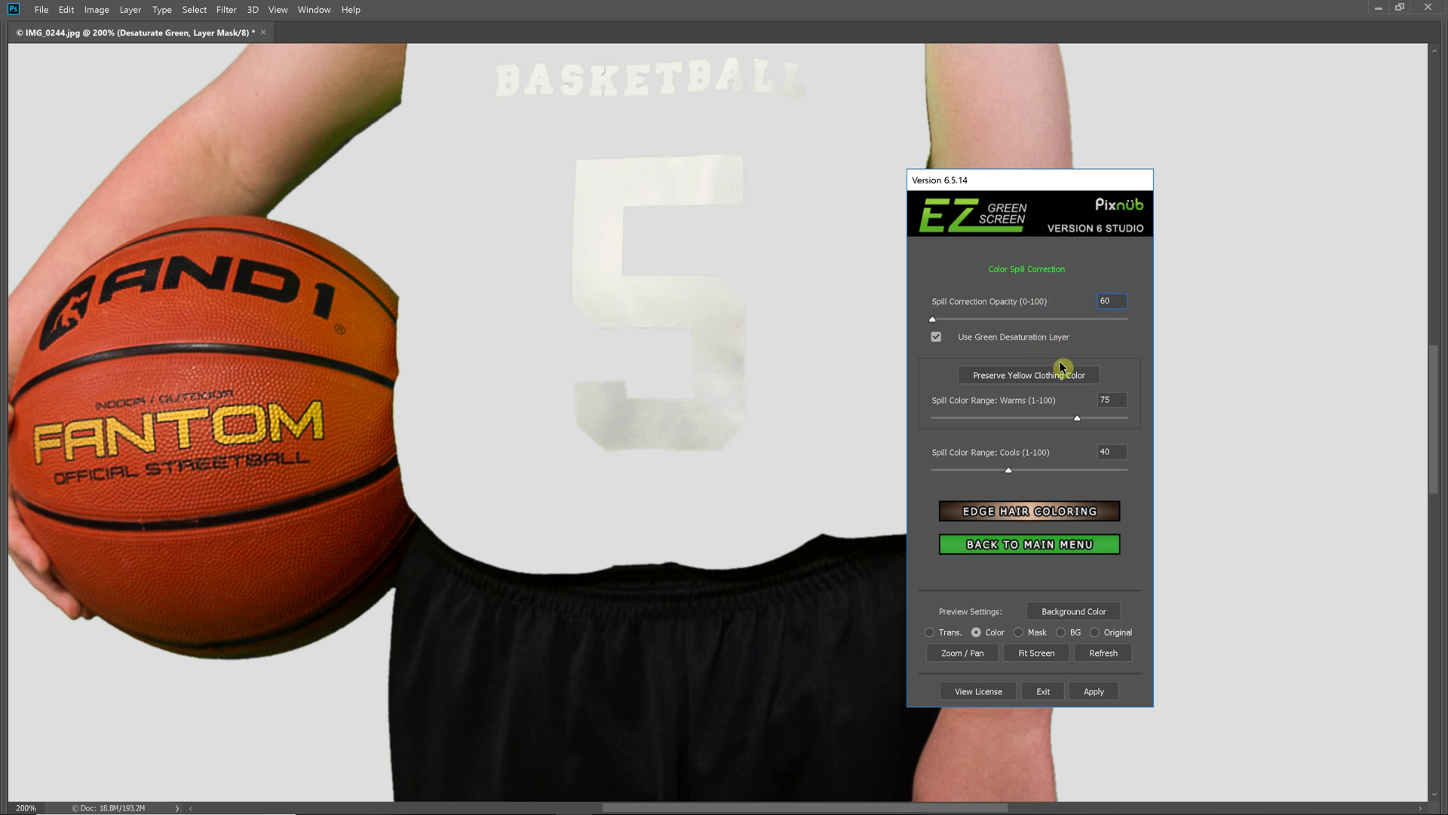
click(1108, 399)
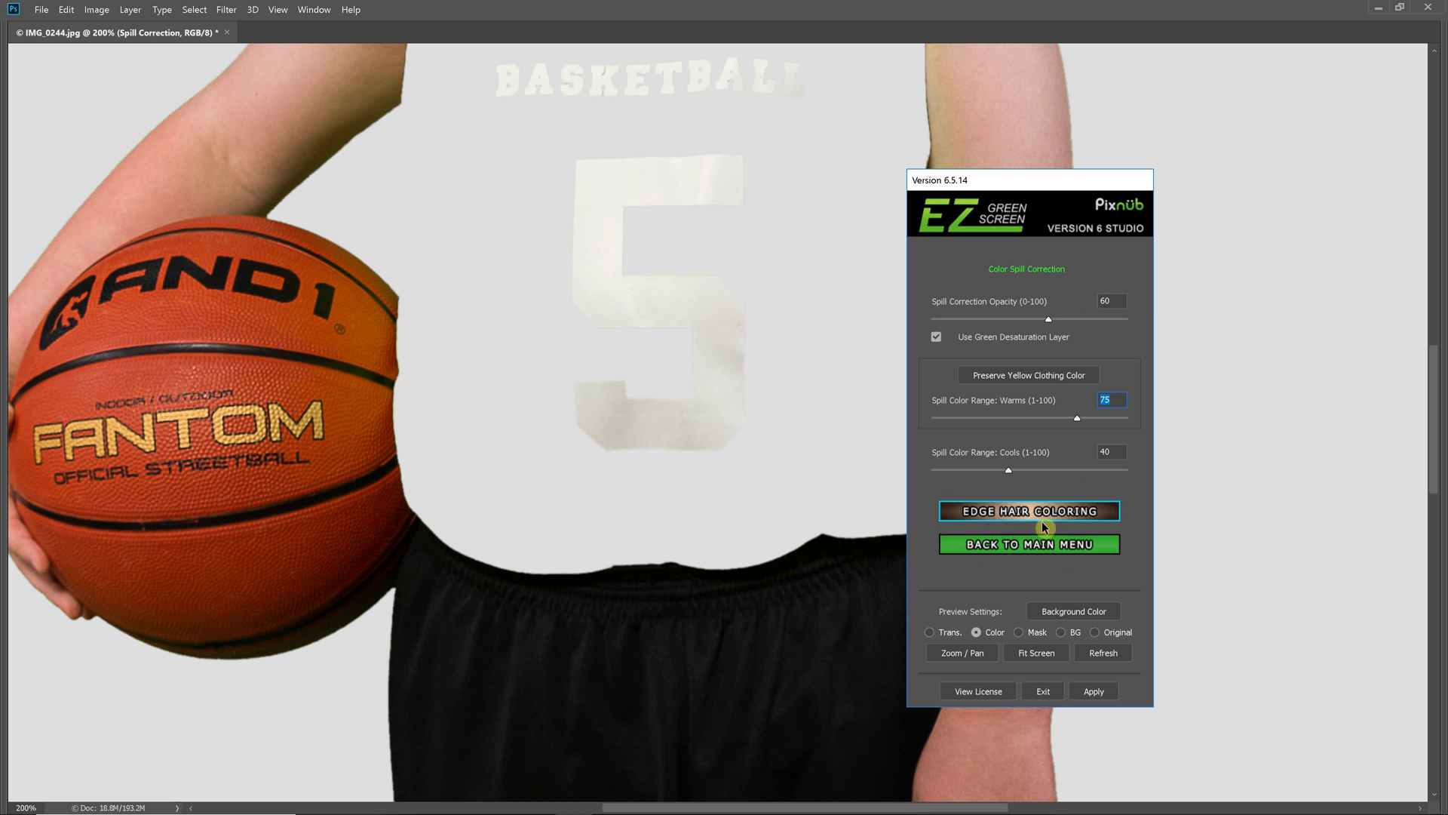
click(1048, 544)
click(1011, 546)
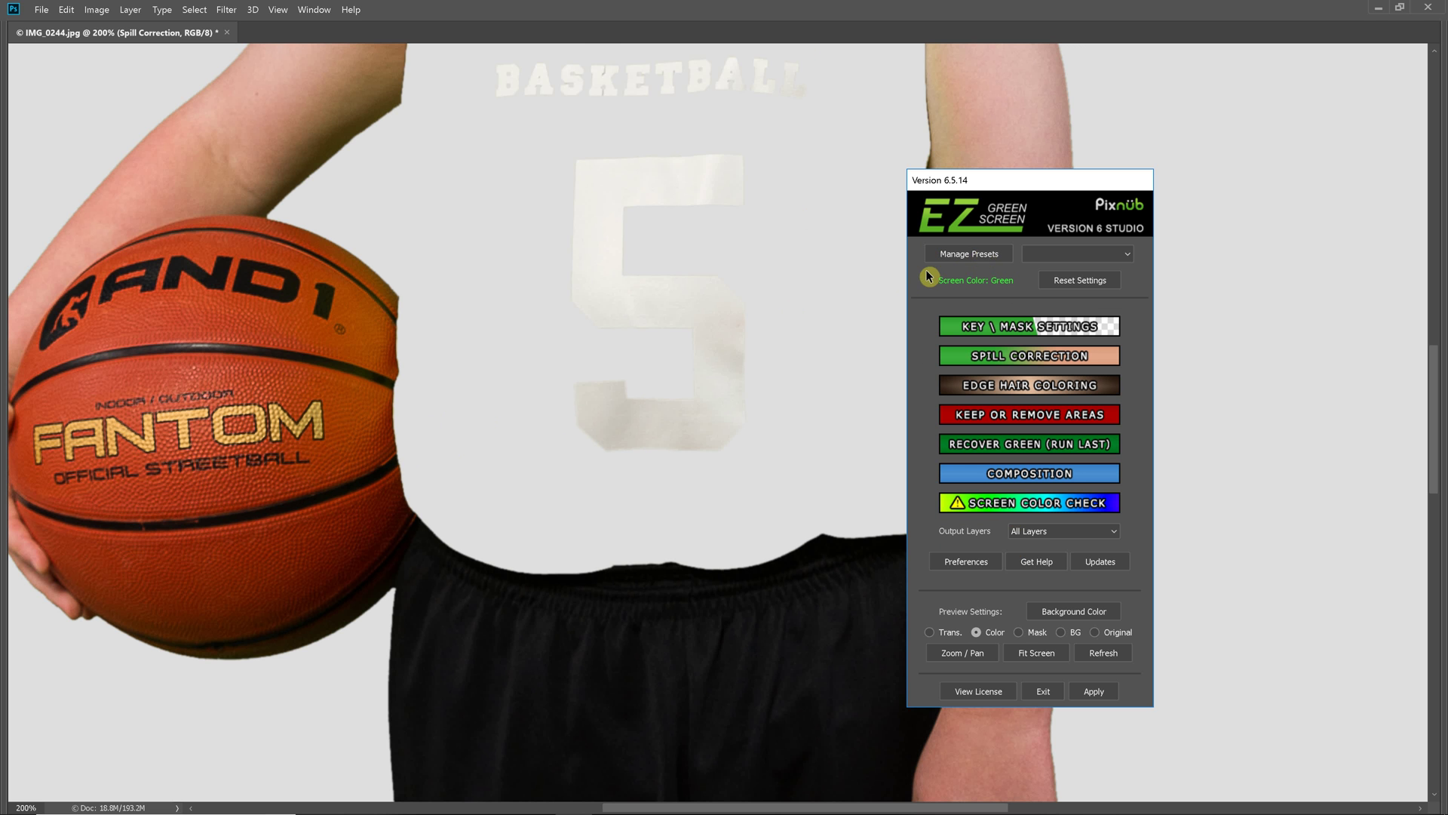
Save the current settings as a preset named "test" using auto spill correction opacity, and check it in the preset list
click(1000, 257)
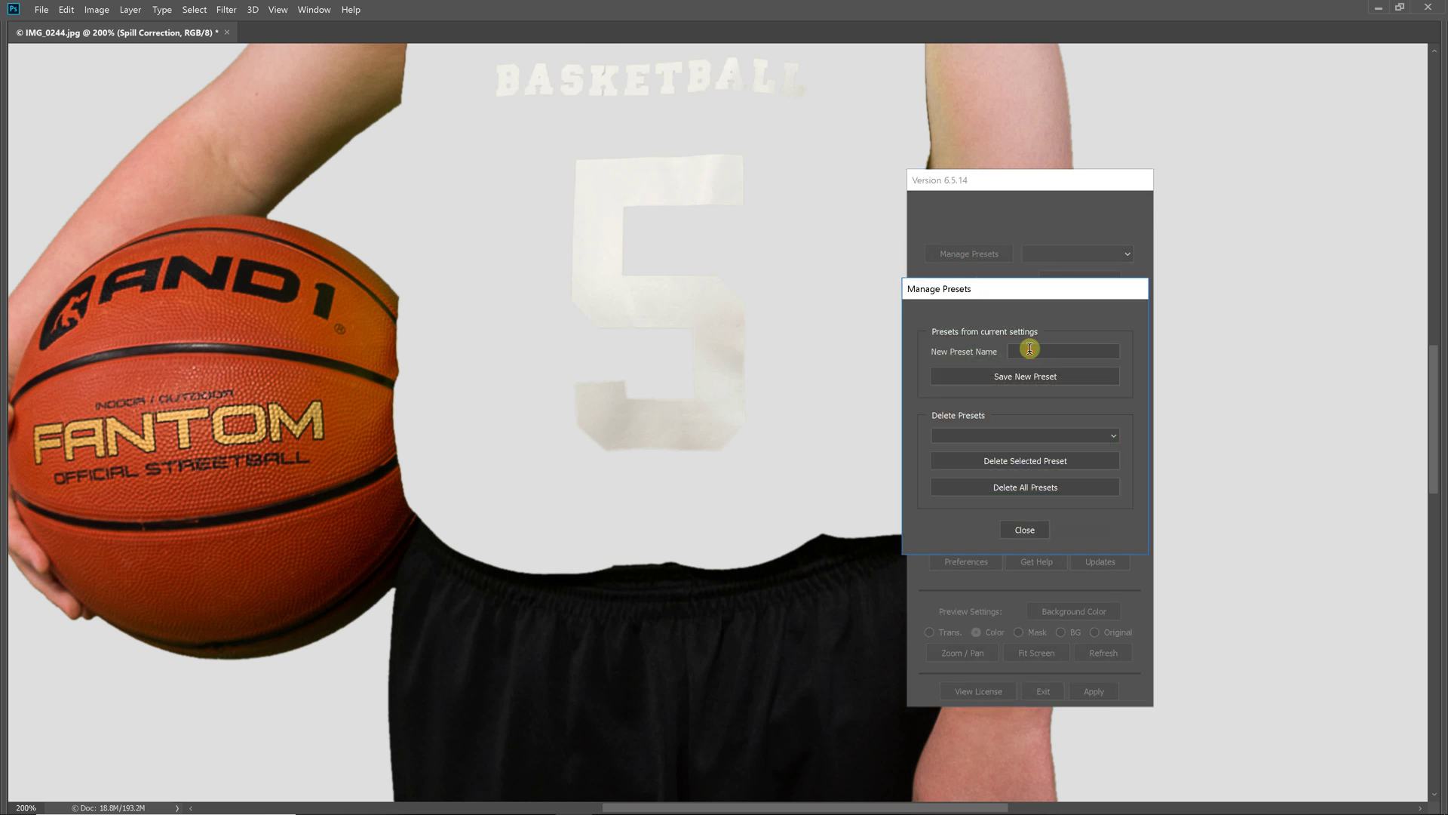
text(test)
click(1030, 377)
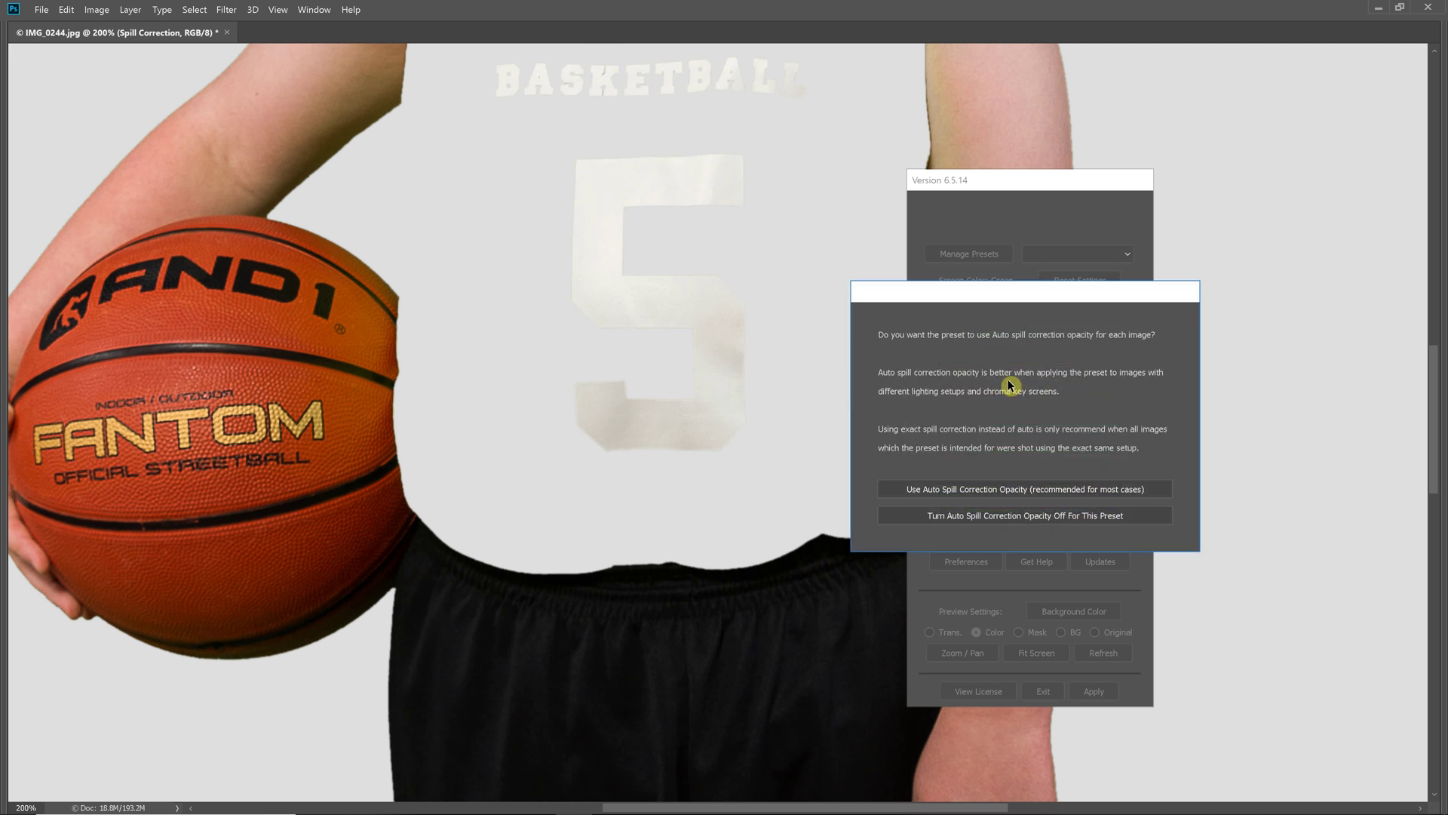
click(1005, 492)
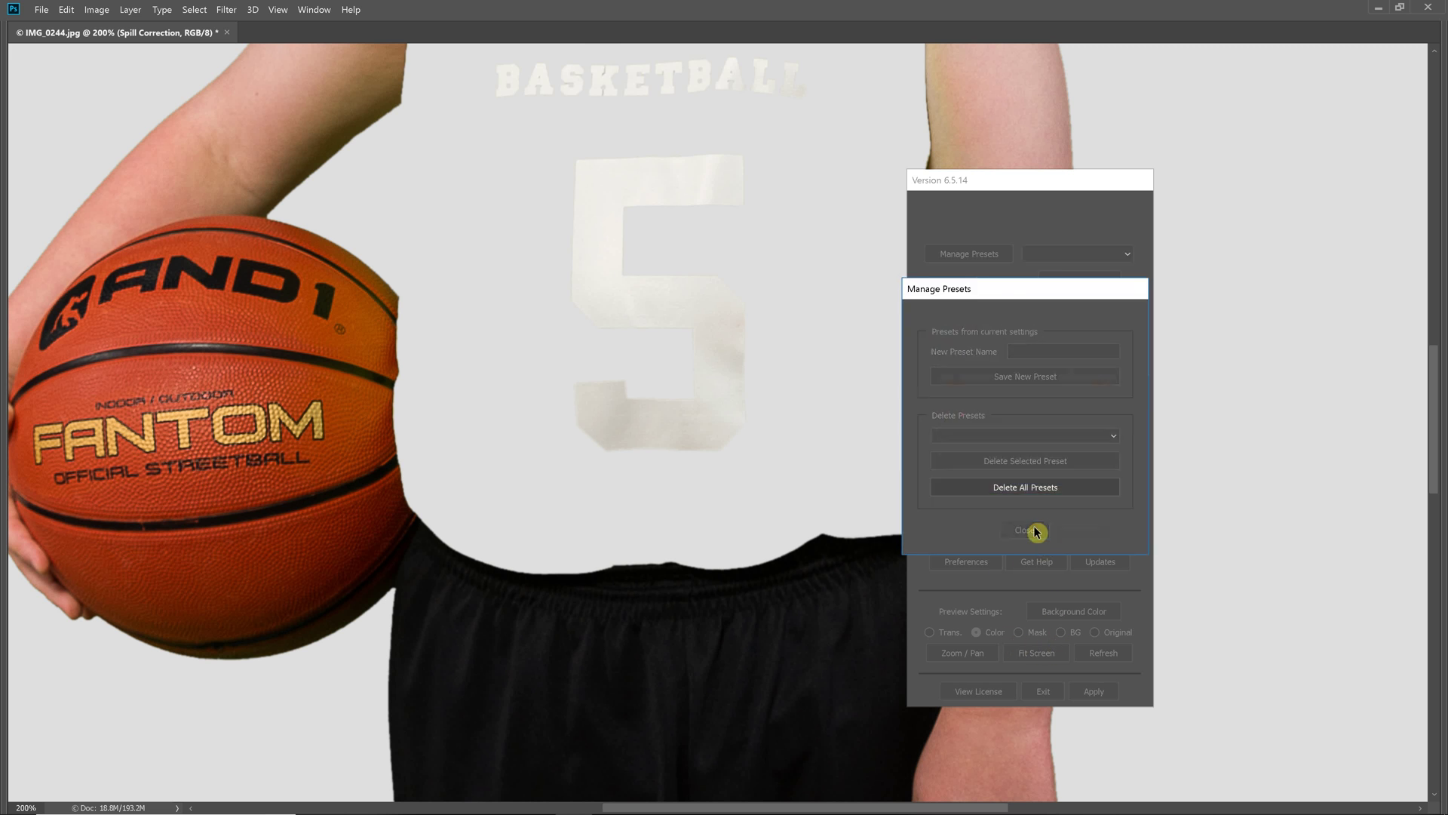
click(1026, 529)
click(1111, 262)
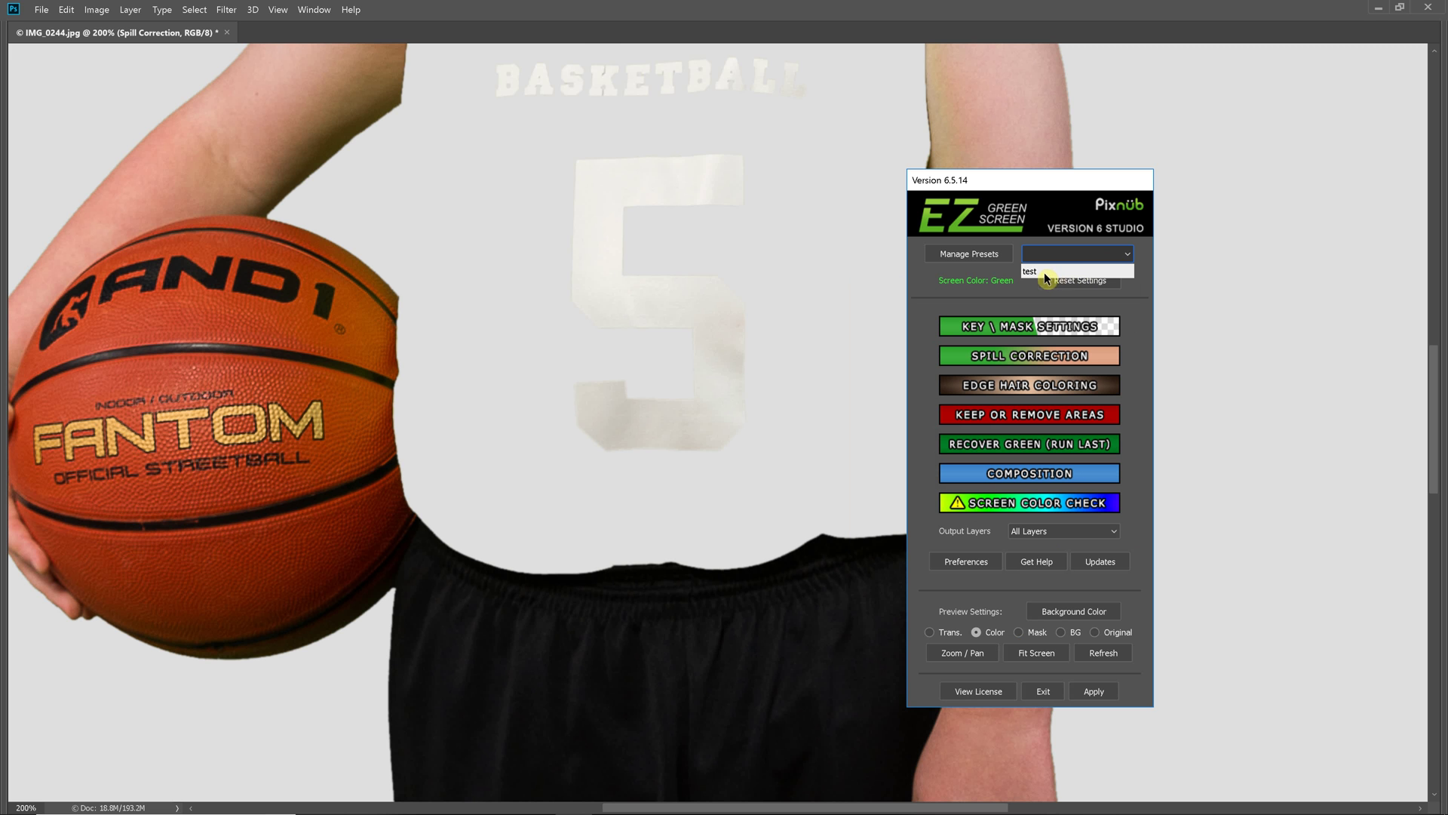
click(1058, 202)
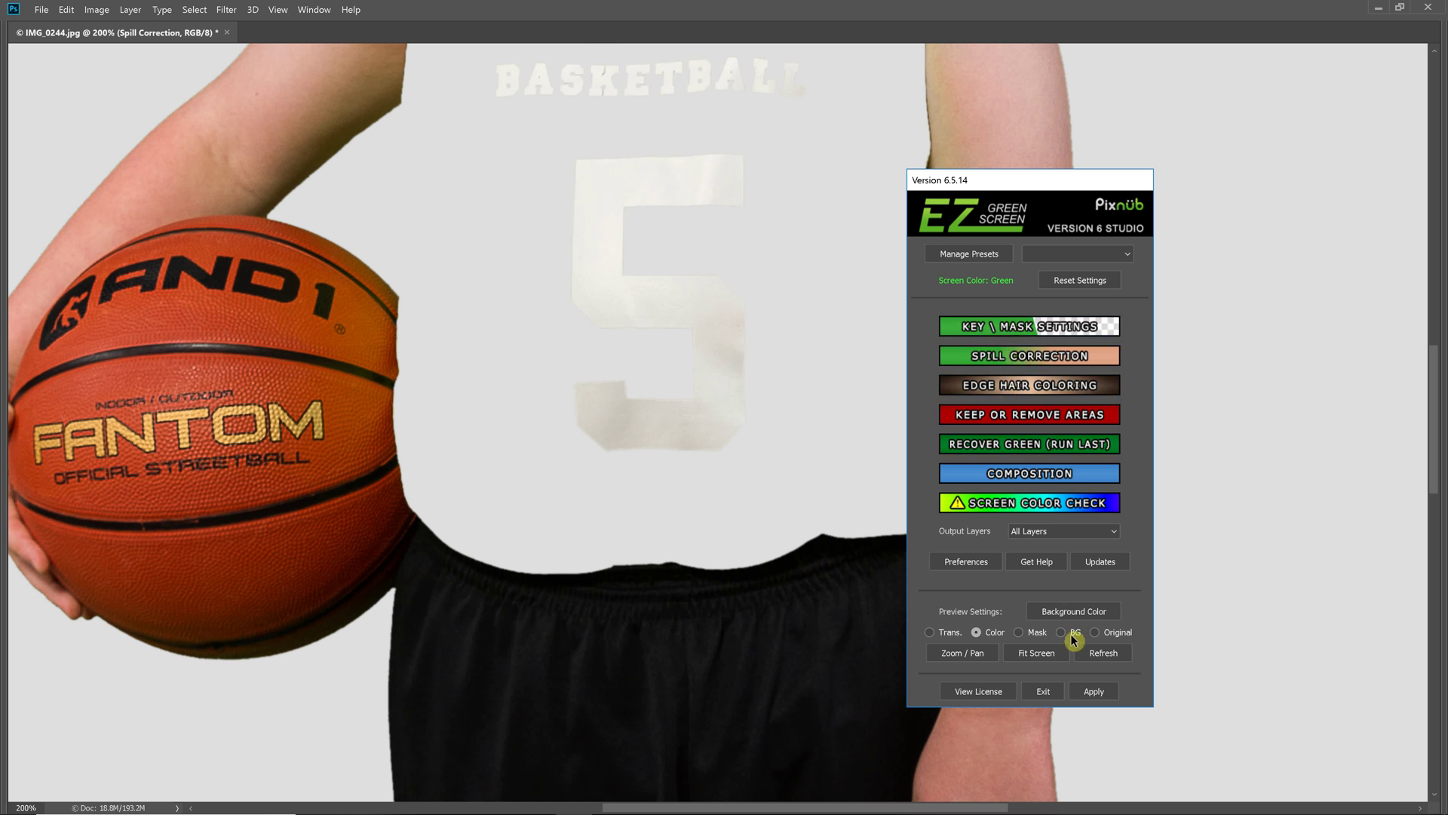
Exit the extraction without applying it and close IMG_0244.jpg
click(1043, 690)
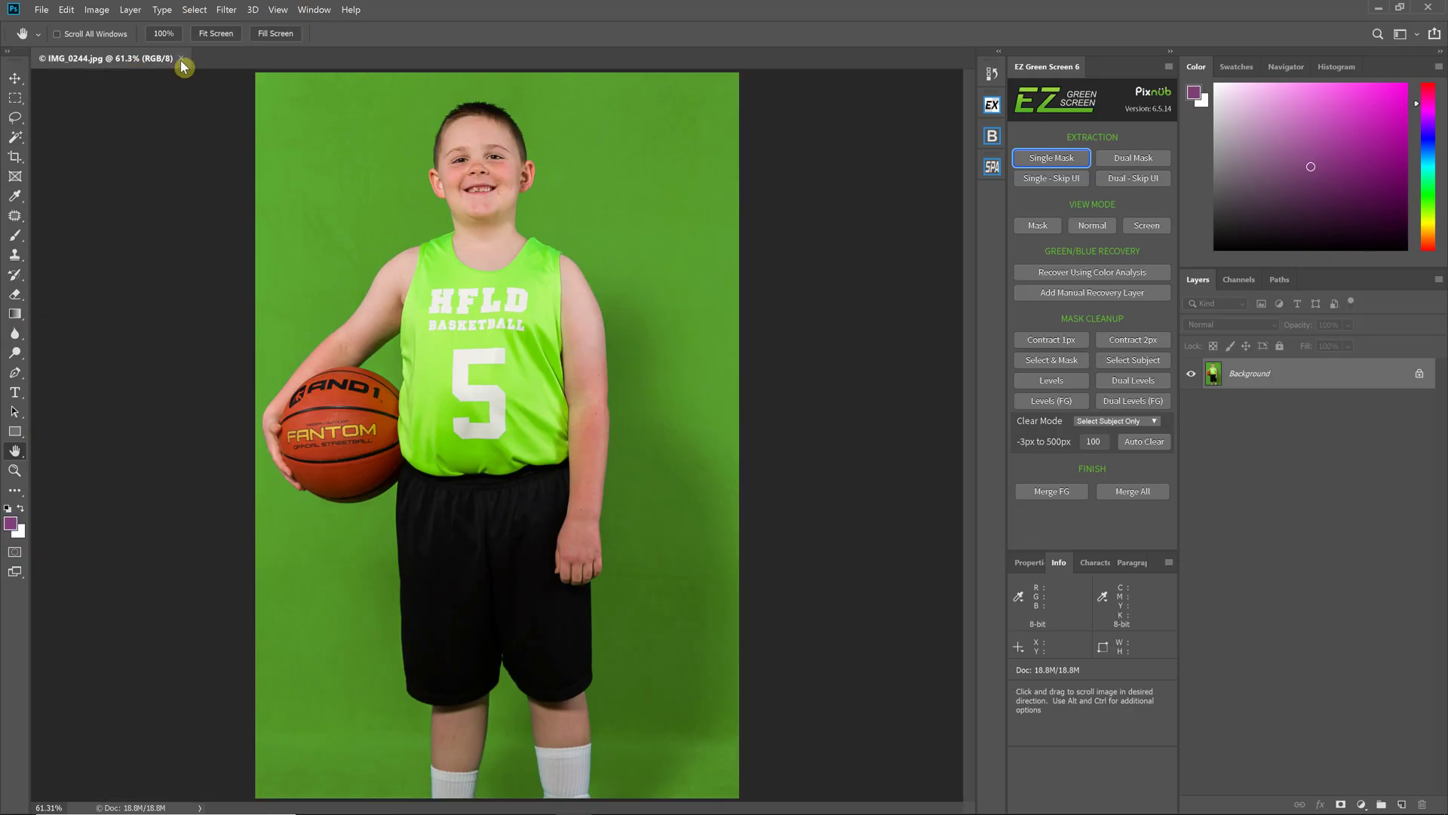
click(182, 58)
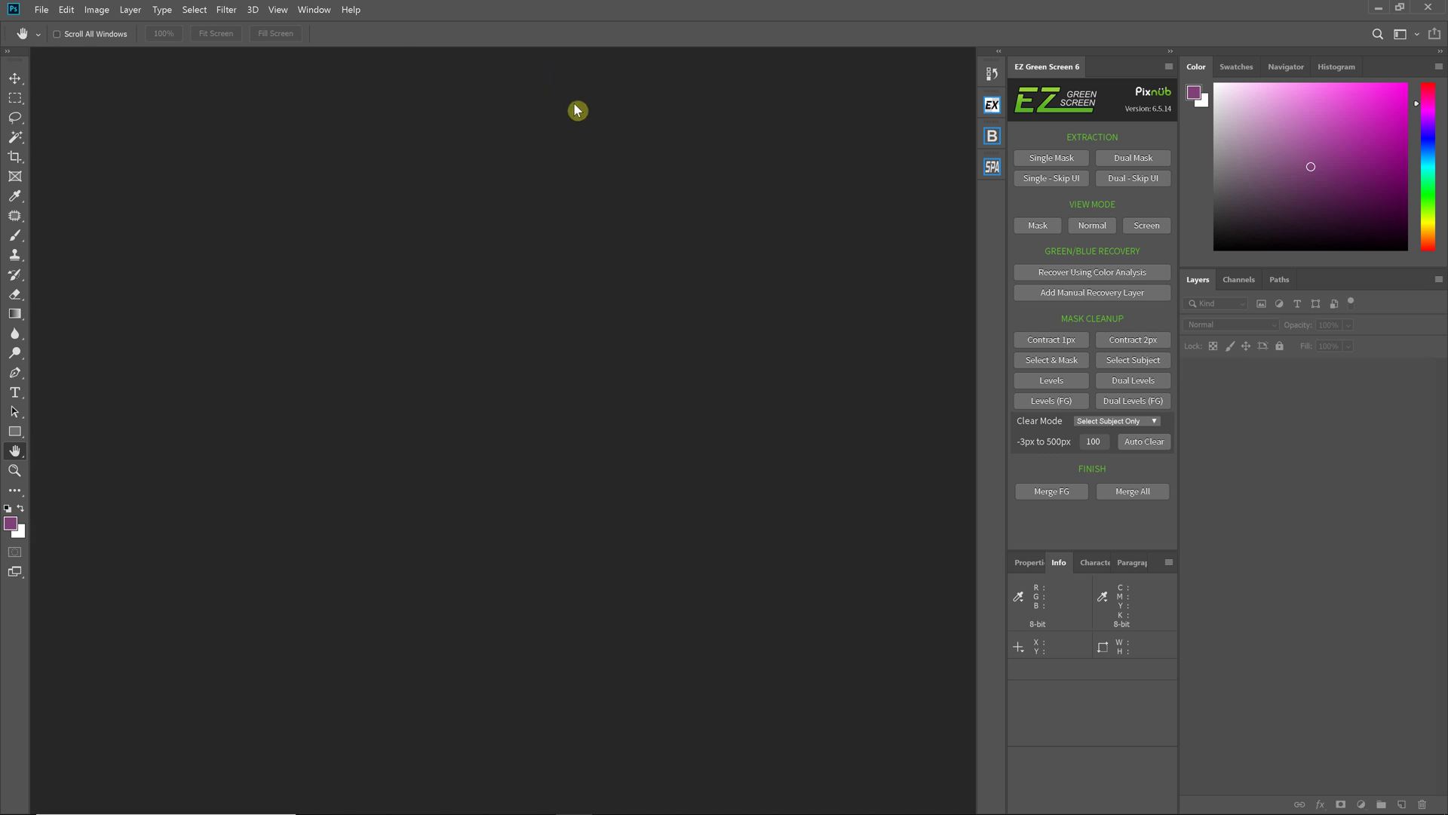
Open EZ Green Screen Batch with the extractions-only batch type
click(222, 12)
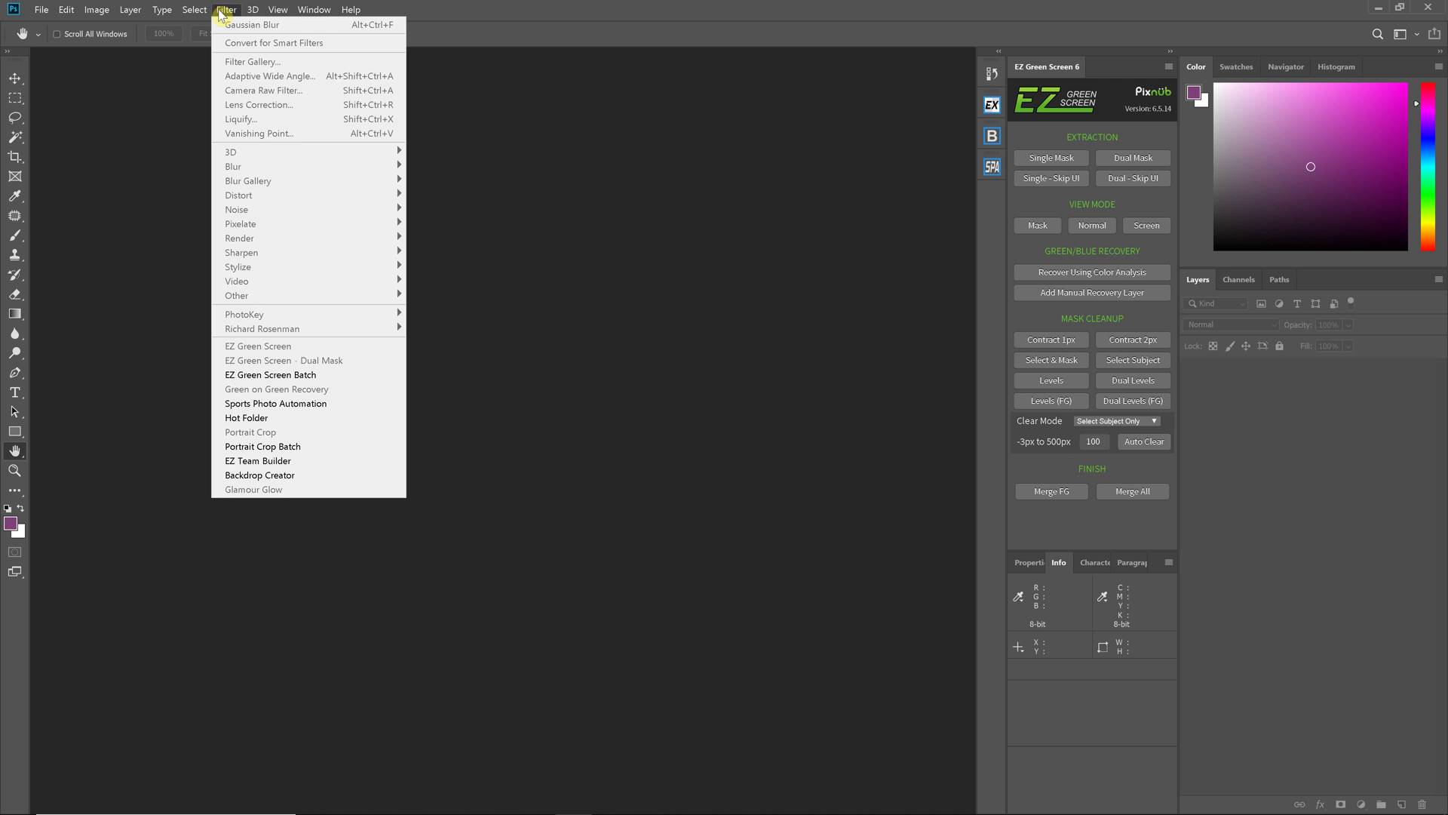
click(282, 375)
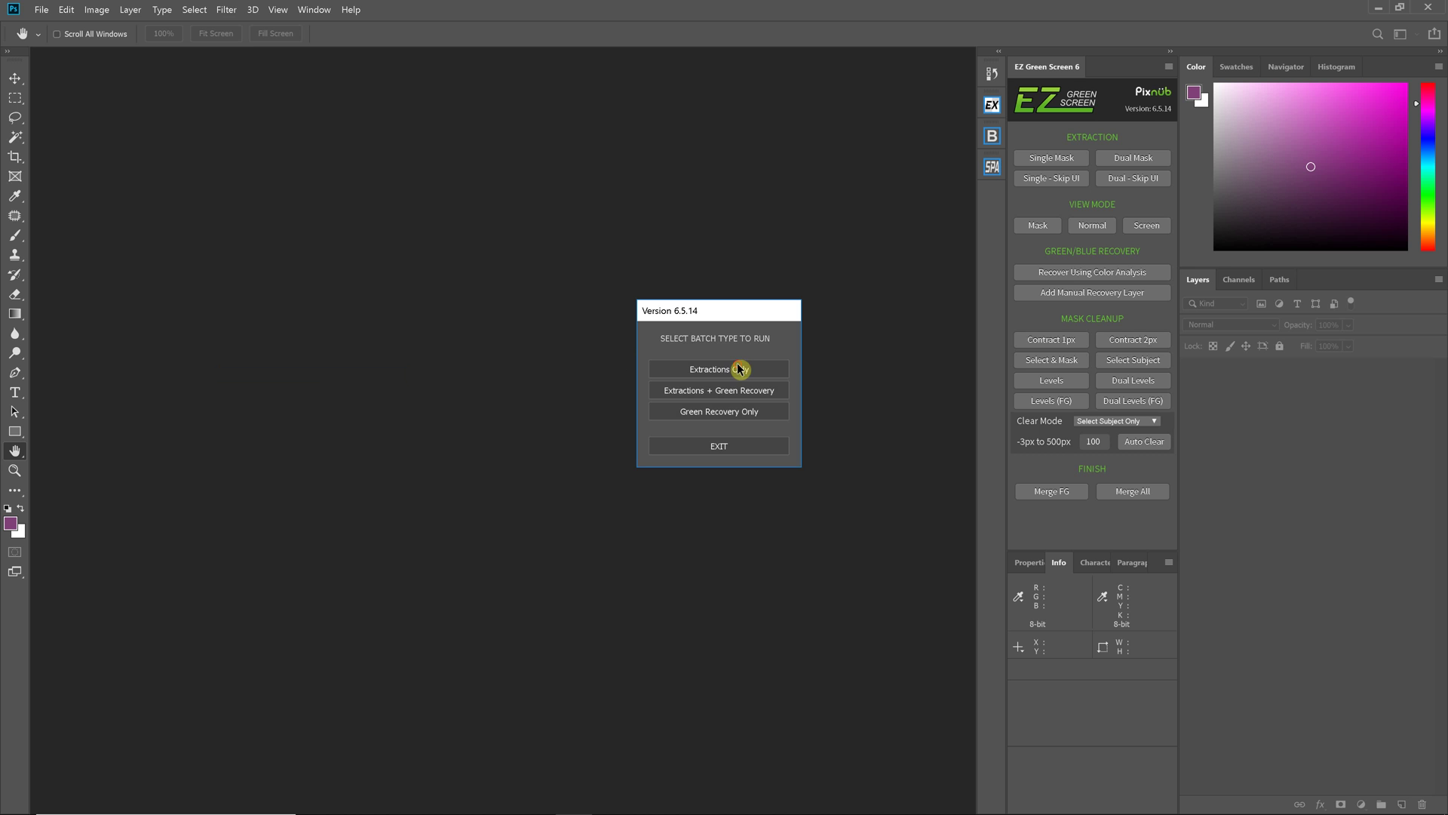
click(739, 368)
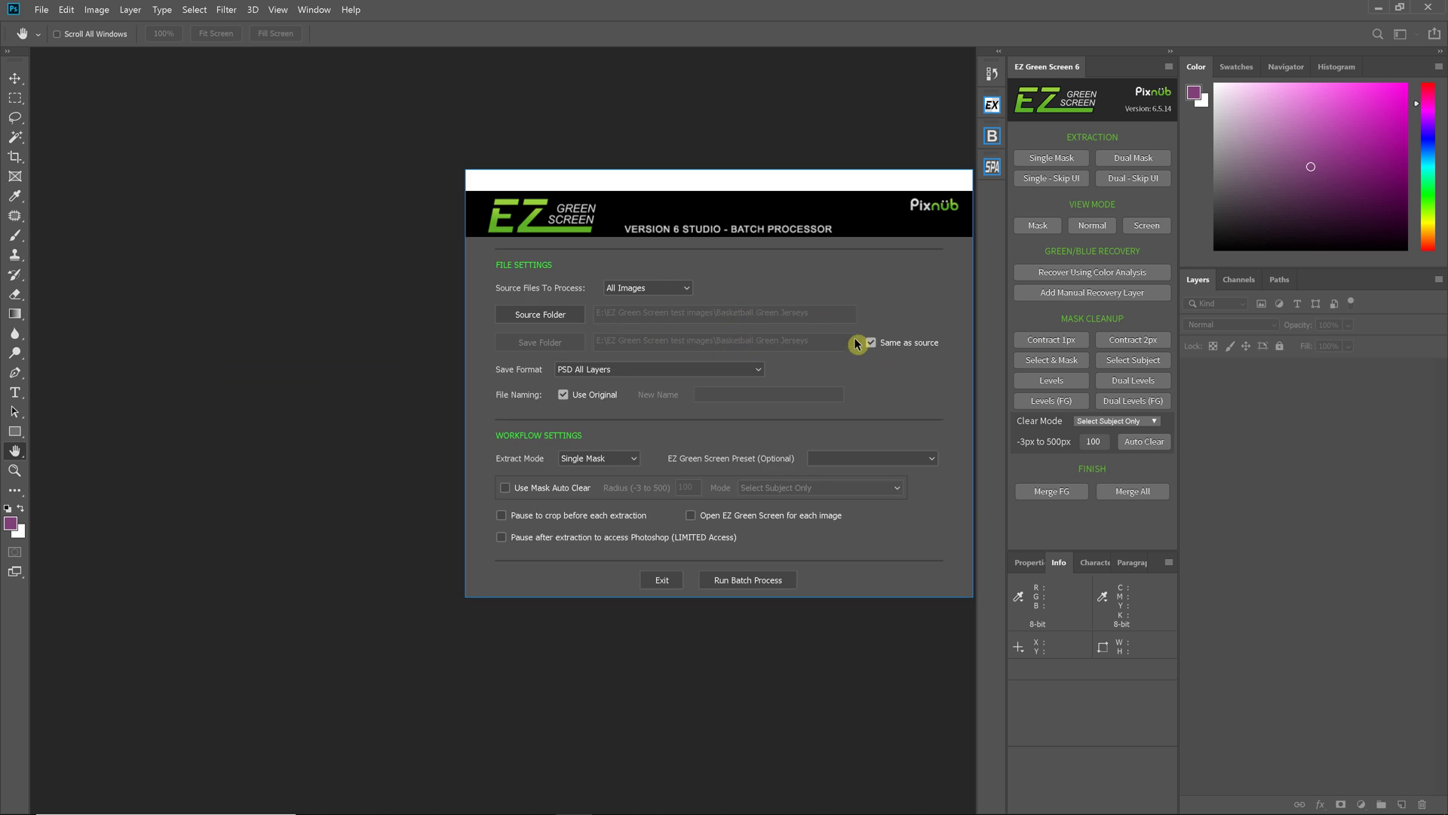
Keep PSD All Layers as the save format and choose the "test" preset for Single Mask extraction
click(650, 368)
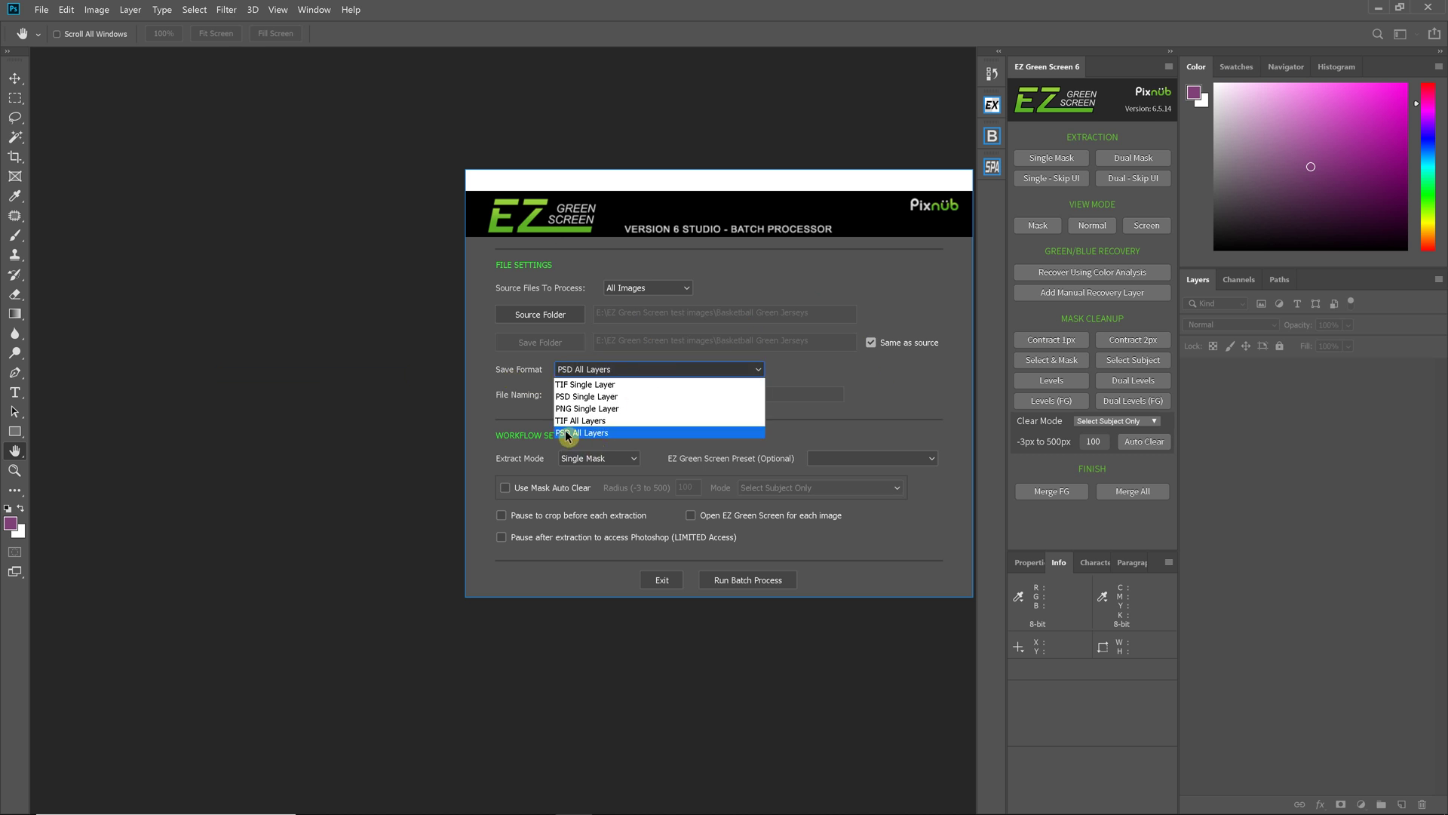
click(808, 379)
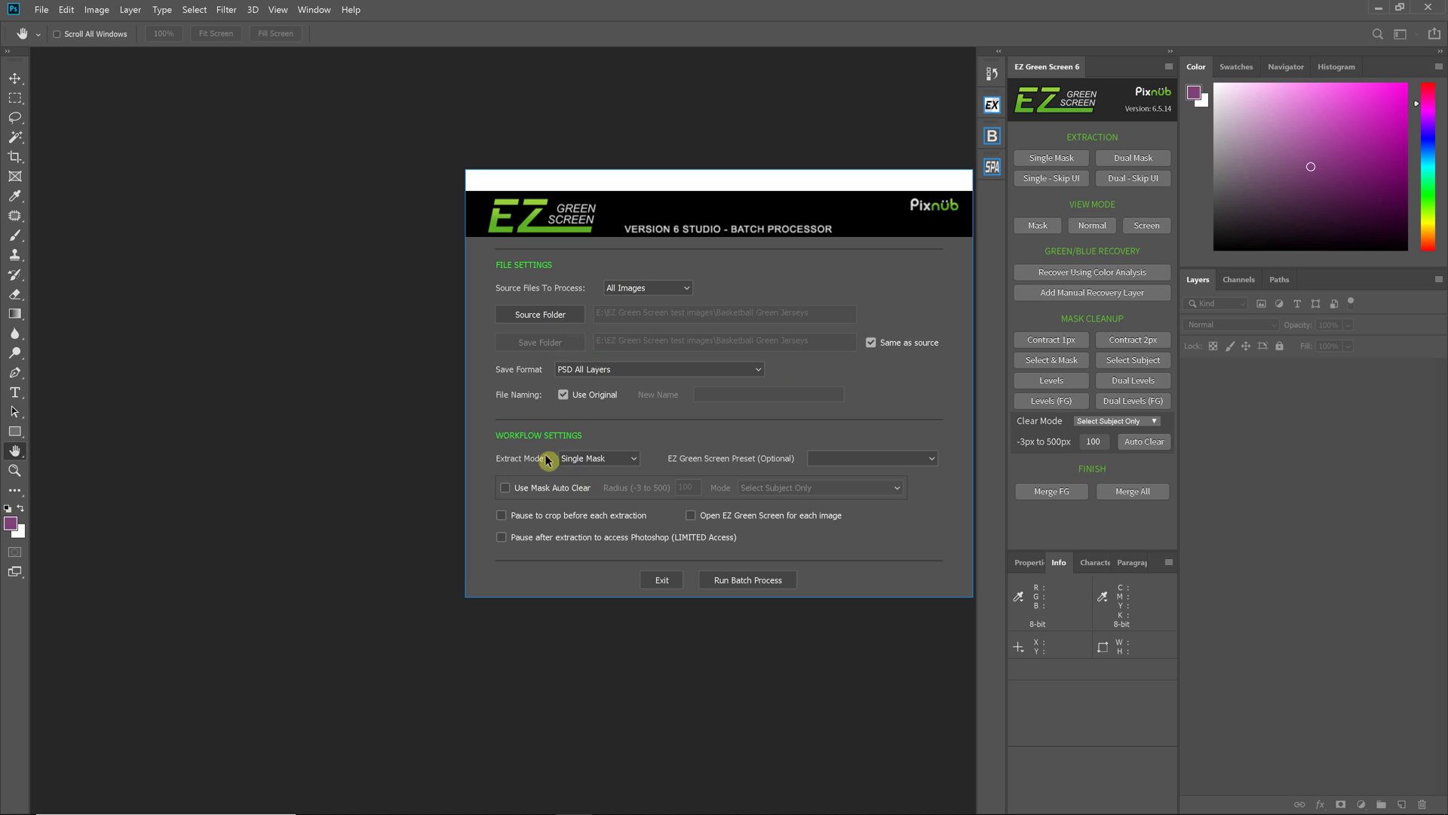
click(607, 458)
click(635, 458)
click(839, 458)
click(826, 474)
Try the Dual Mask extract mode, alternating it with Single Mask
click(627, 459)
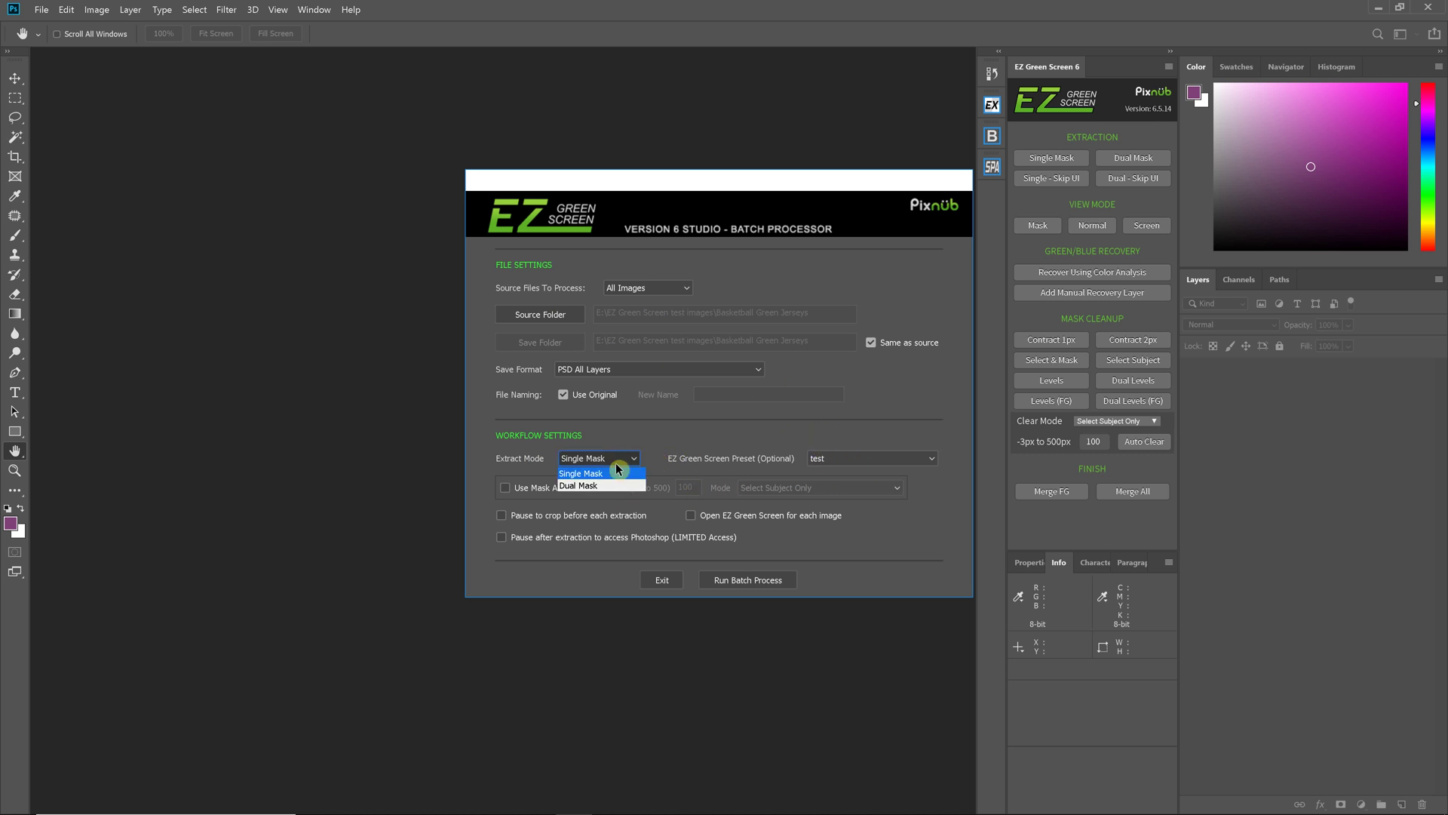
click(603, 486)
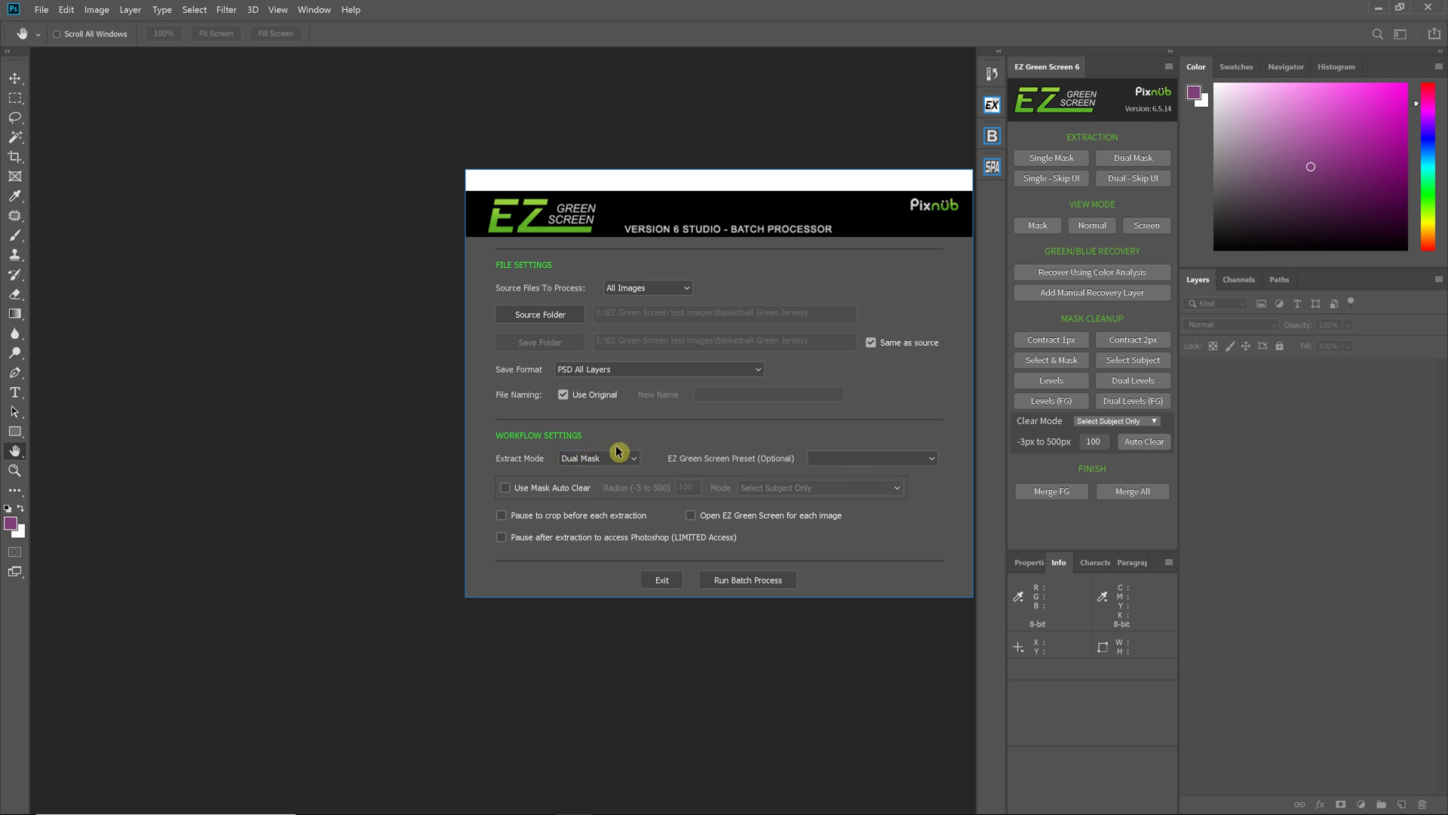
click(582, 456)
click(582, 471)
click(592, 456)
click(589, 485)
Set the extract mode to Single Mask with the "test" preset, run the batch and dismiss its completion report
click(595, 458)
click(595, 474)
click(927, 462)
click(877, 472)
click(775, 581)
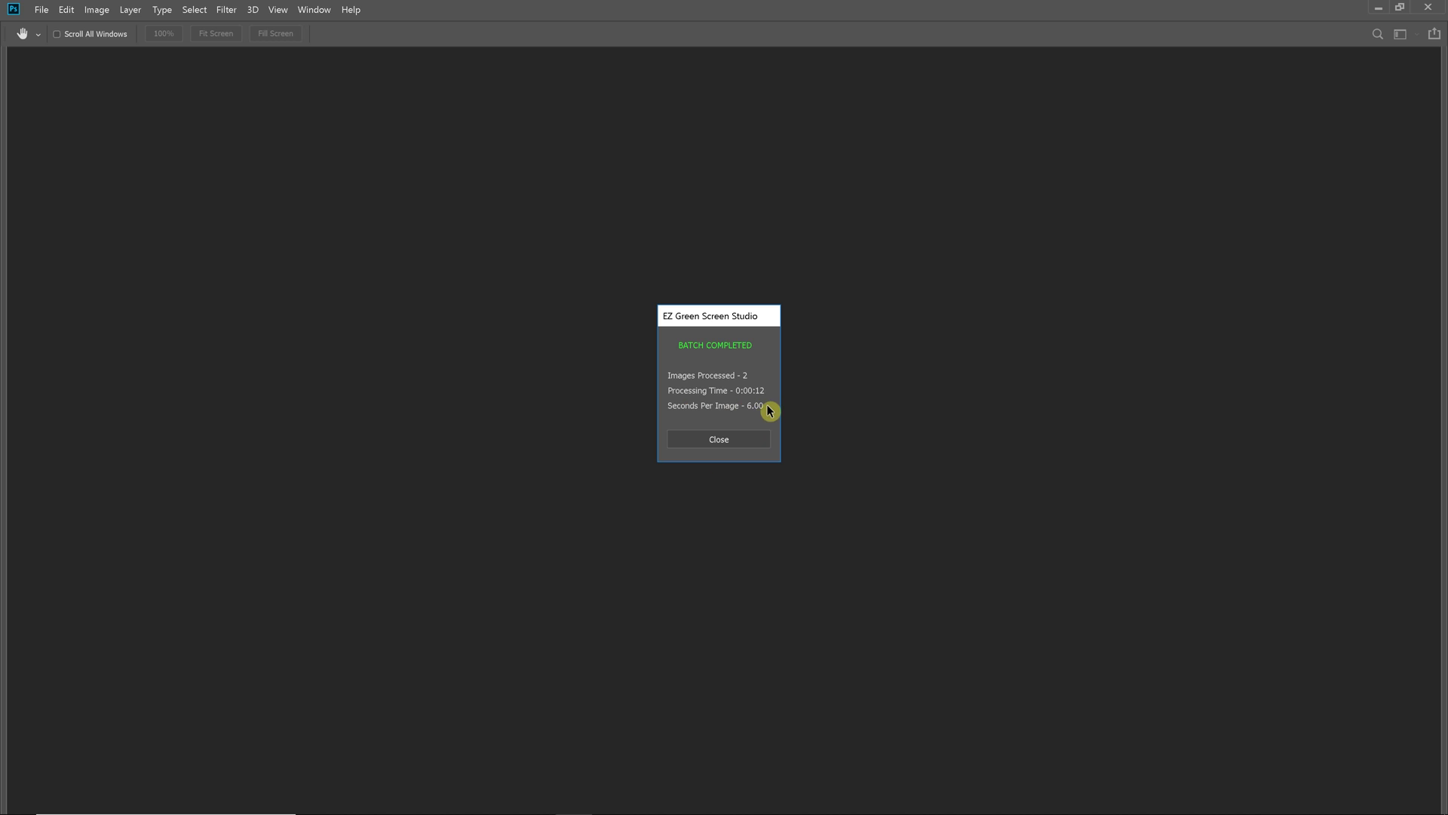
click(733, 444)
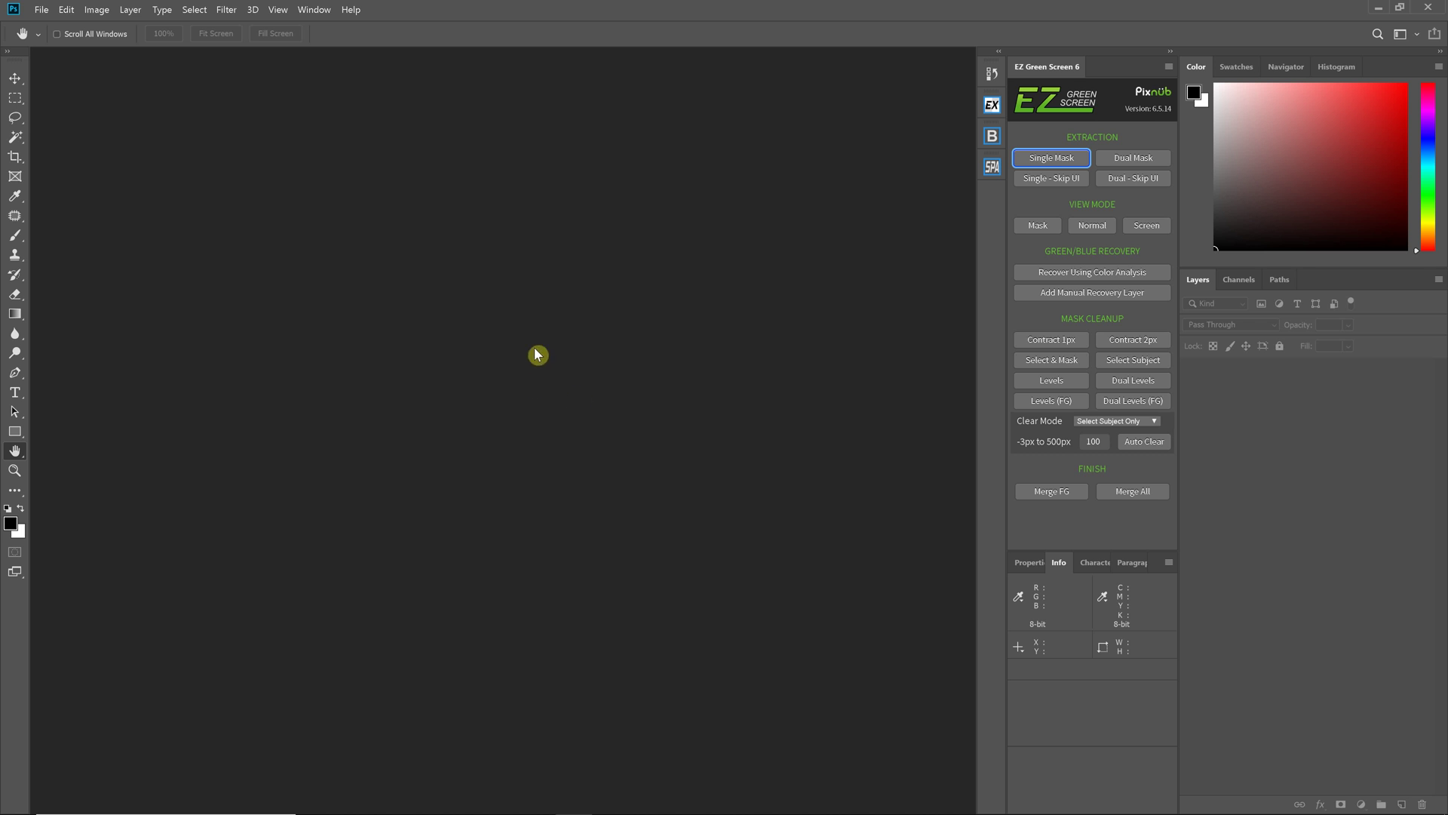
Open the Workflow Helper extension and dock it beside the EZ Green Screen 6 panel
click(227, 10)
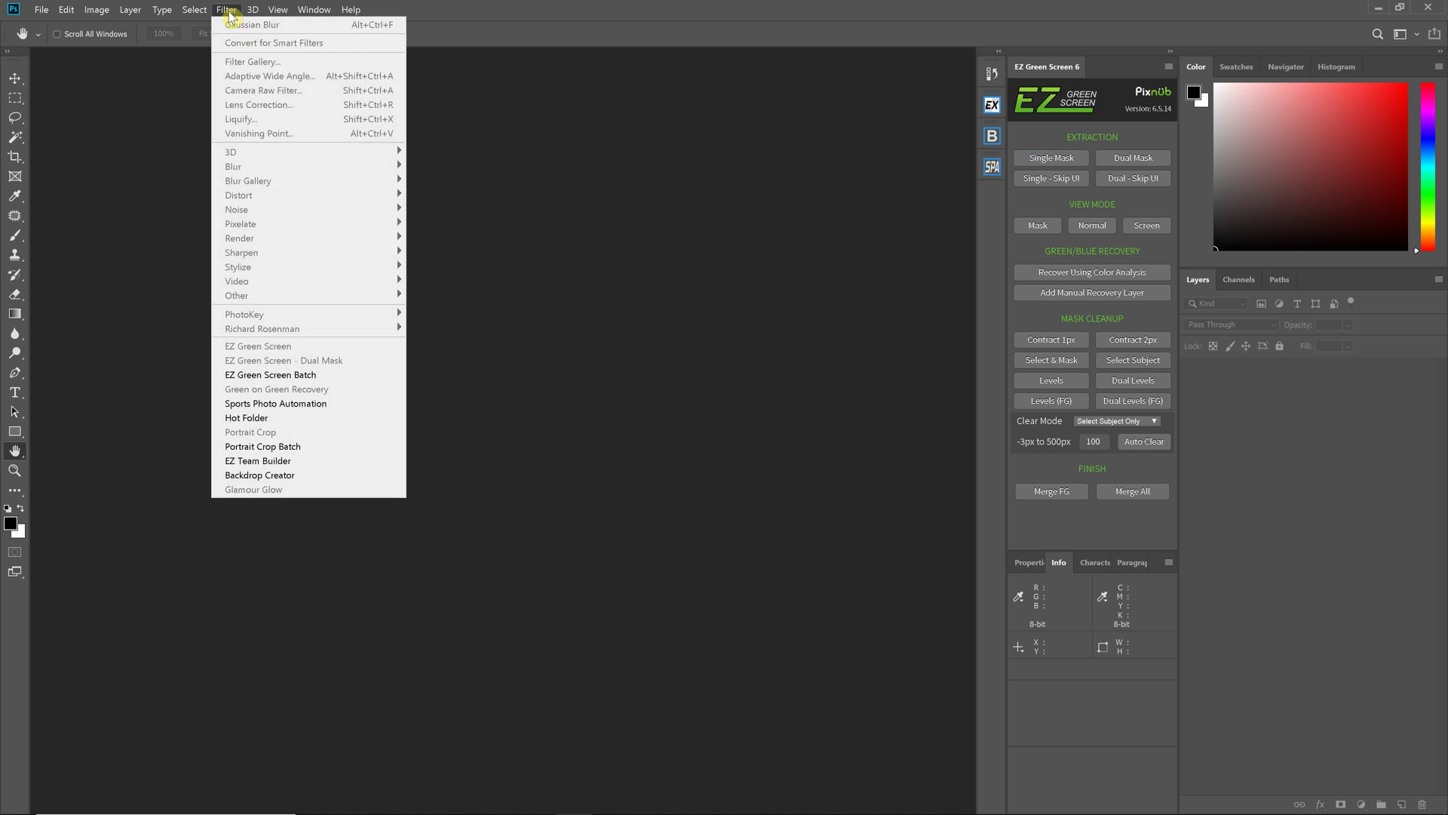
mouse_move(314, 10)
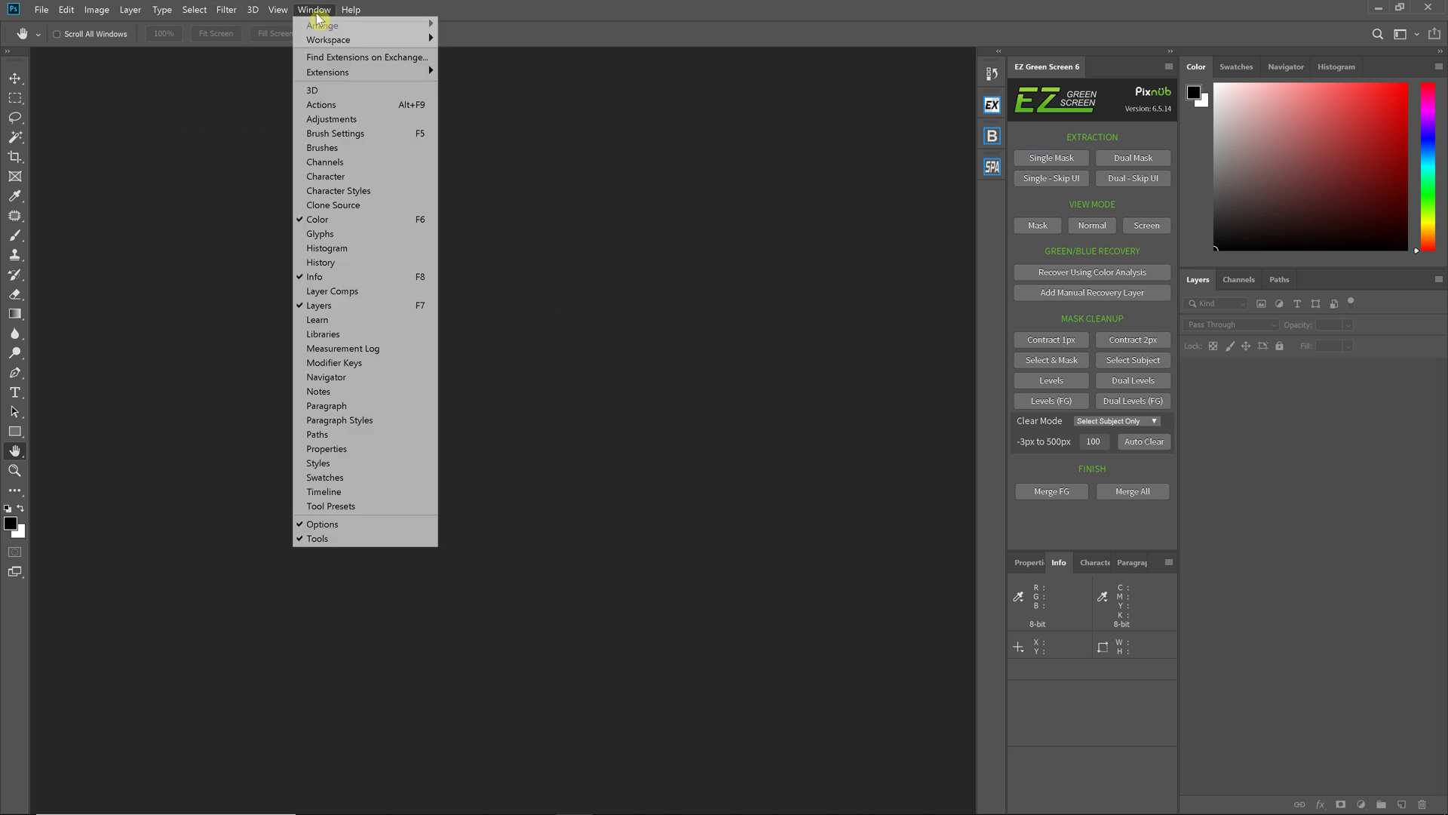
mouse_move(328, 71)
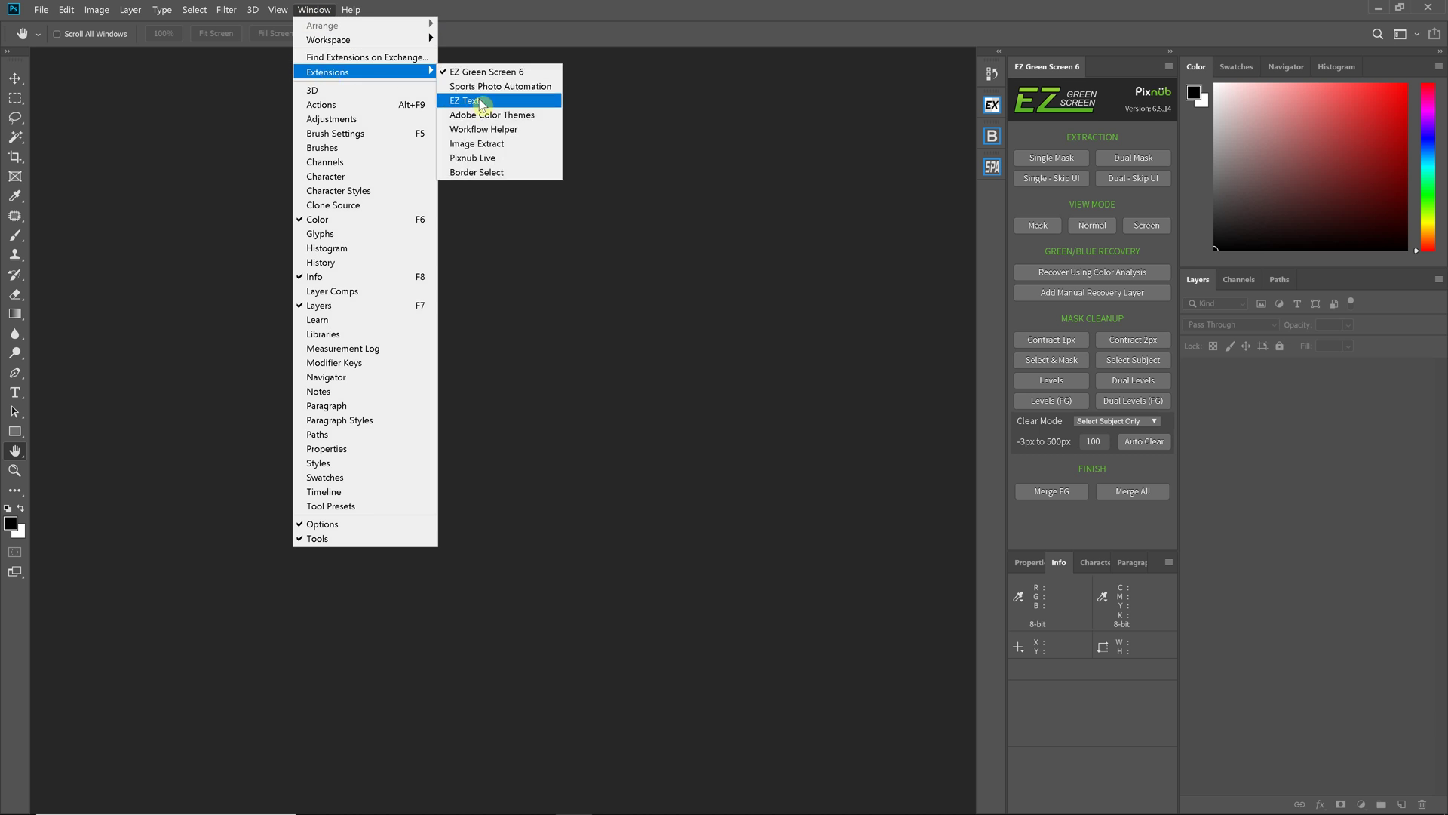
click(499, 134)
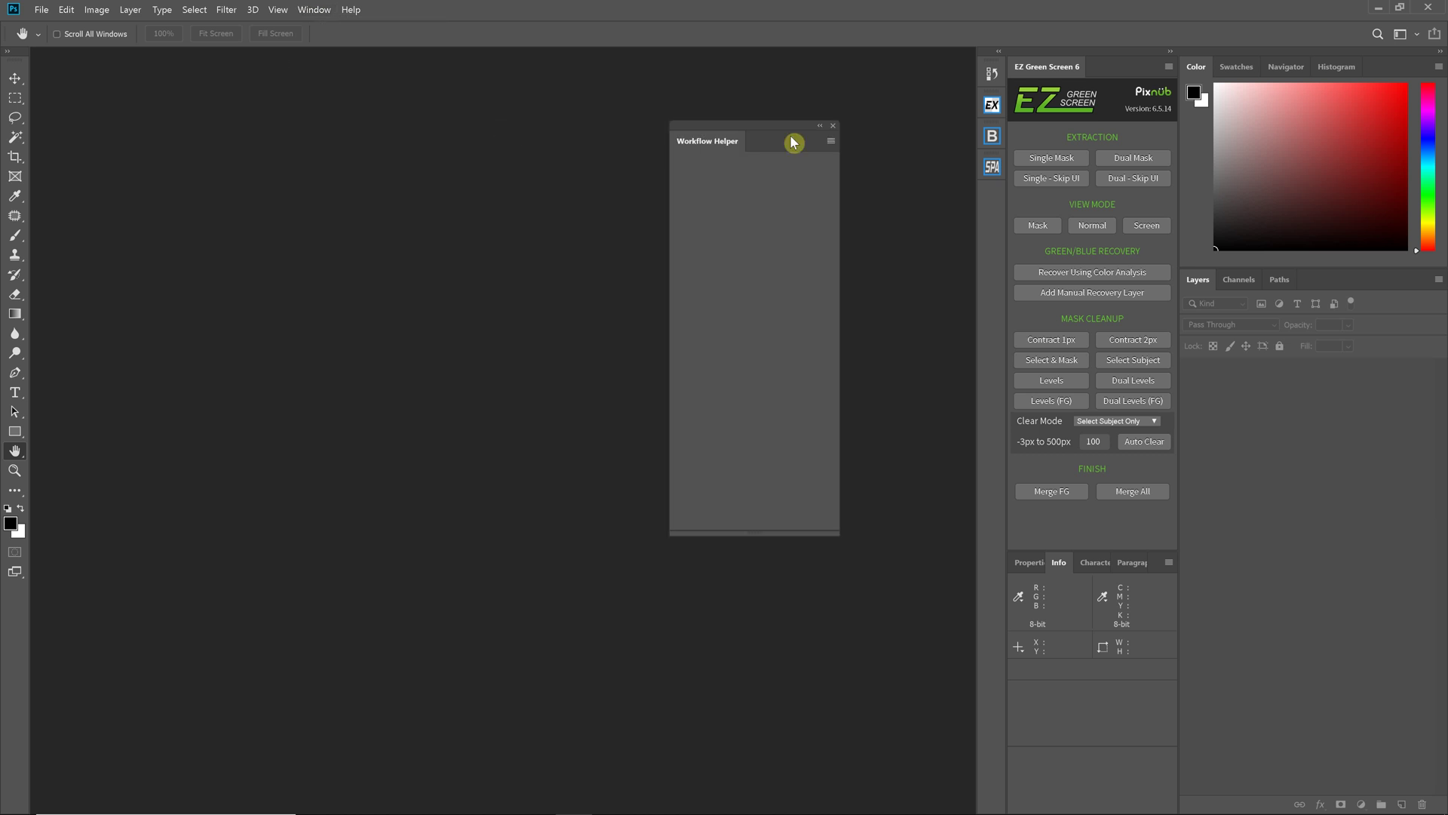
drag(785, 125, 807, 162)
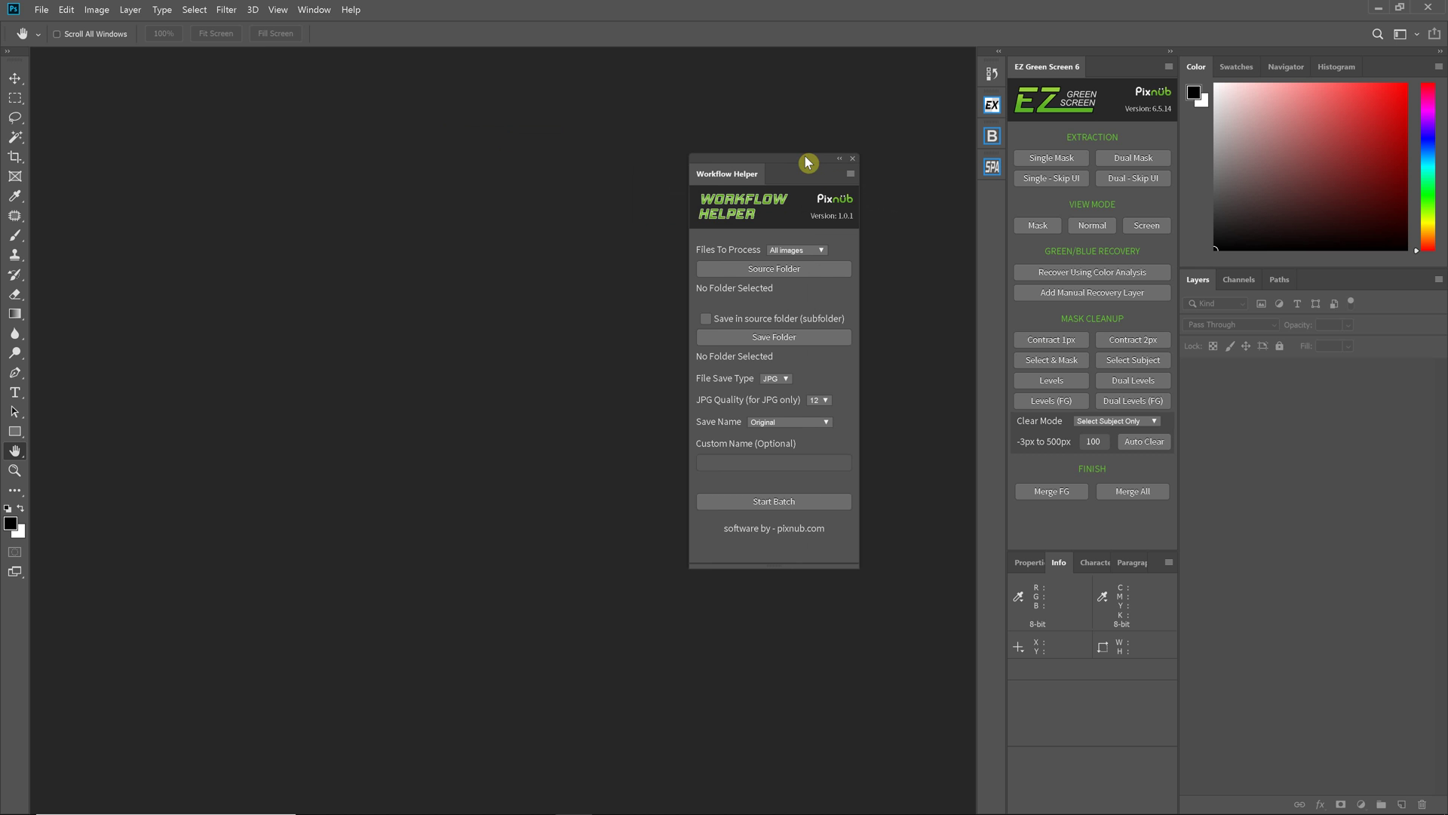
drag(795, 156, 766, 175)
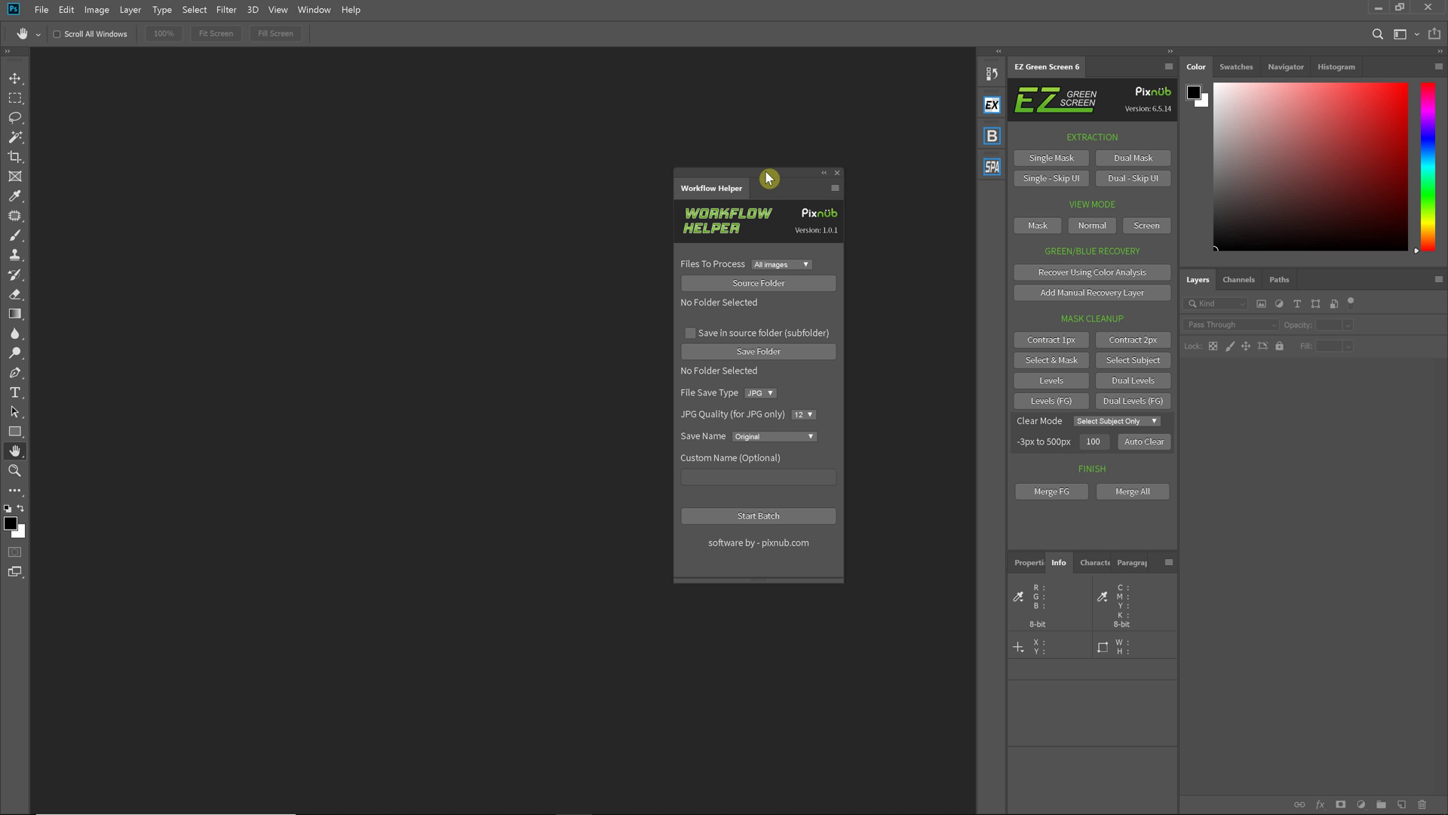
drag(766, 172, 1007, 214)
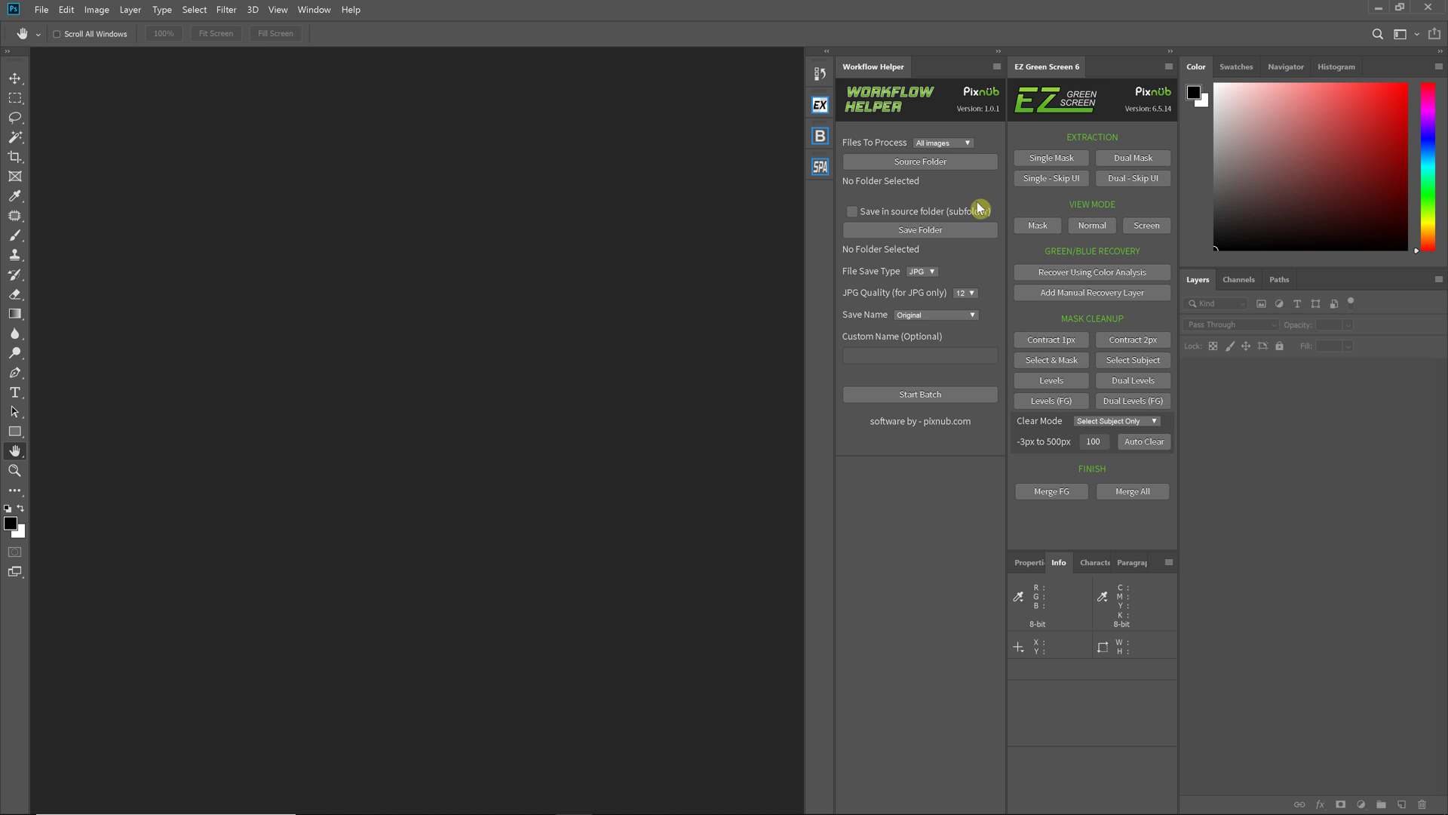
Use the EZ Green Screen Batch folder as the Workflow Helper source, save in a source subfolder, and start the batch
click(970, 172)
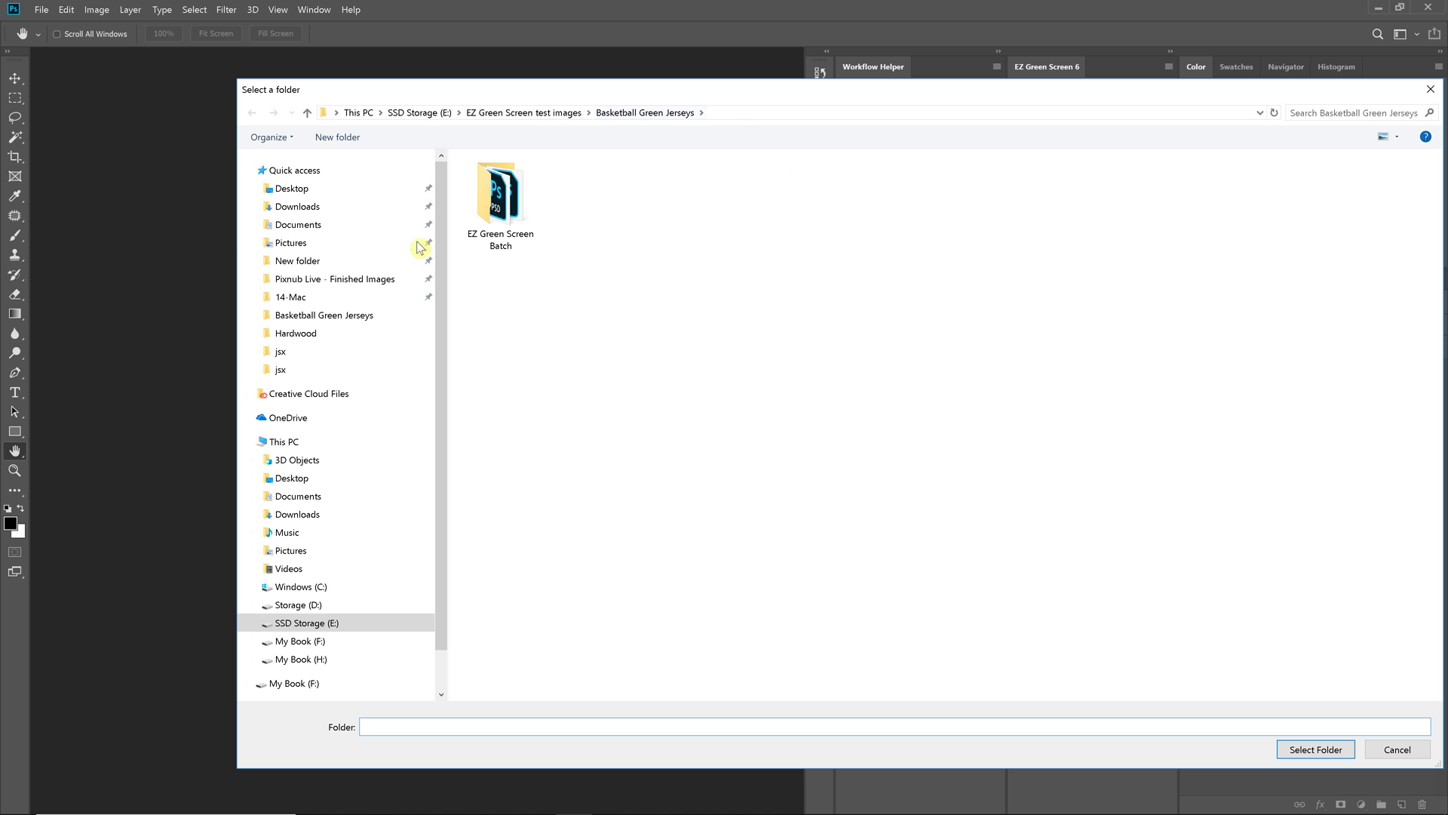
click(495, 238)
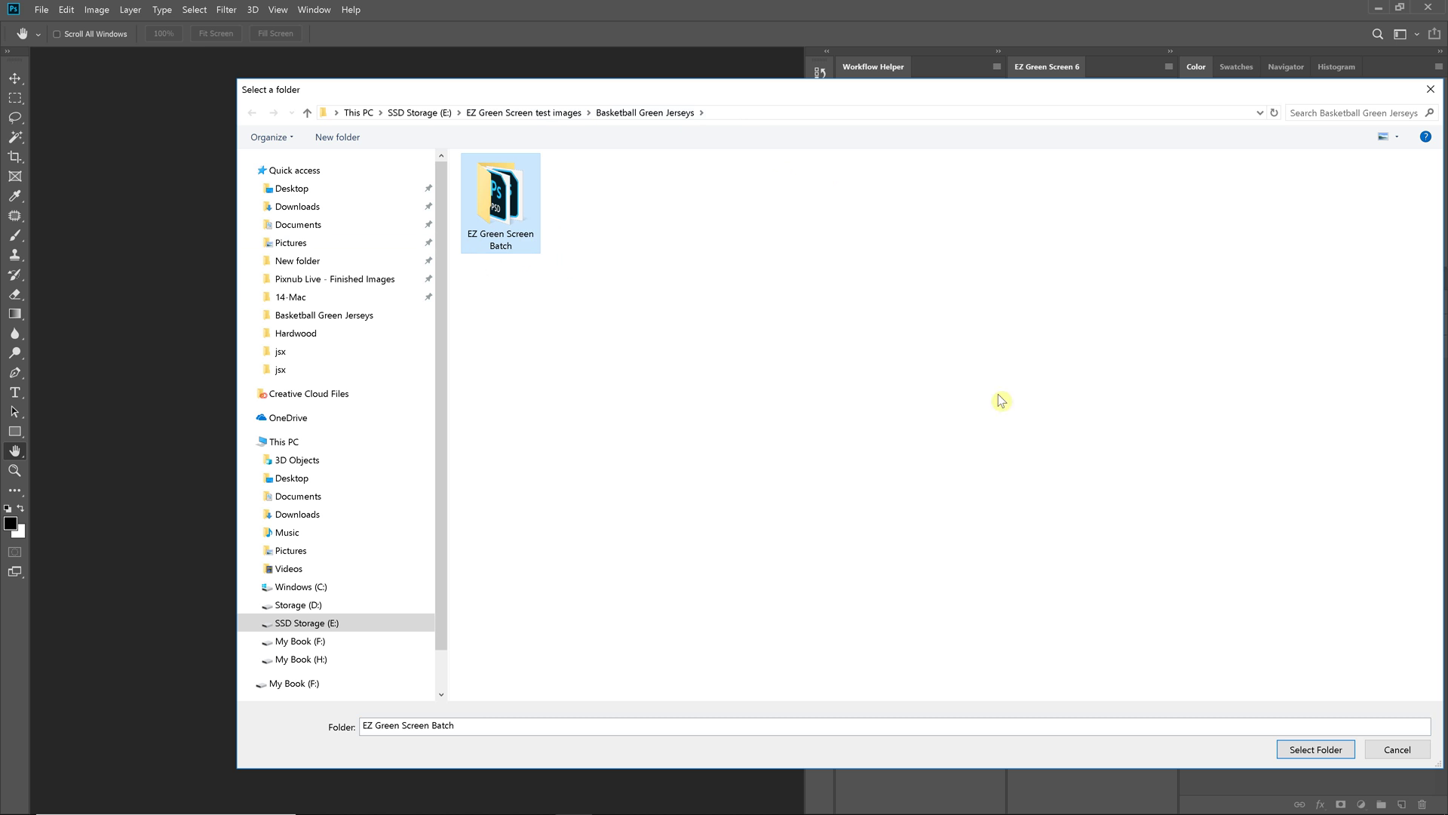
click(1307, 751)
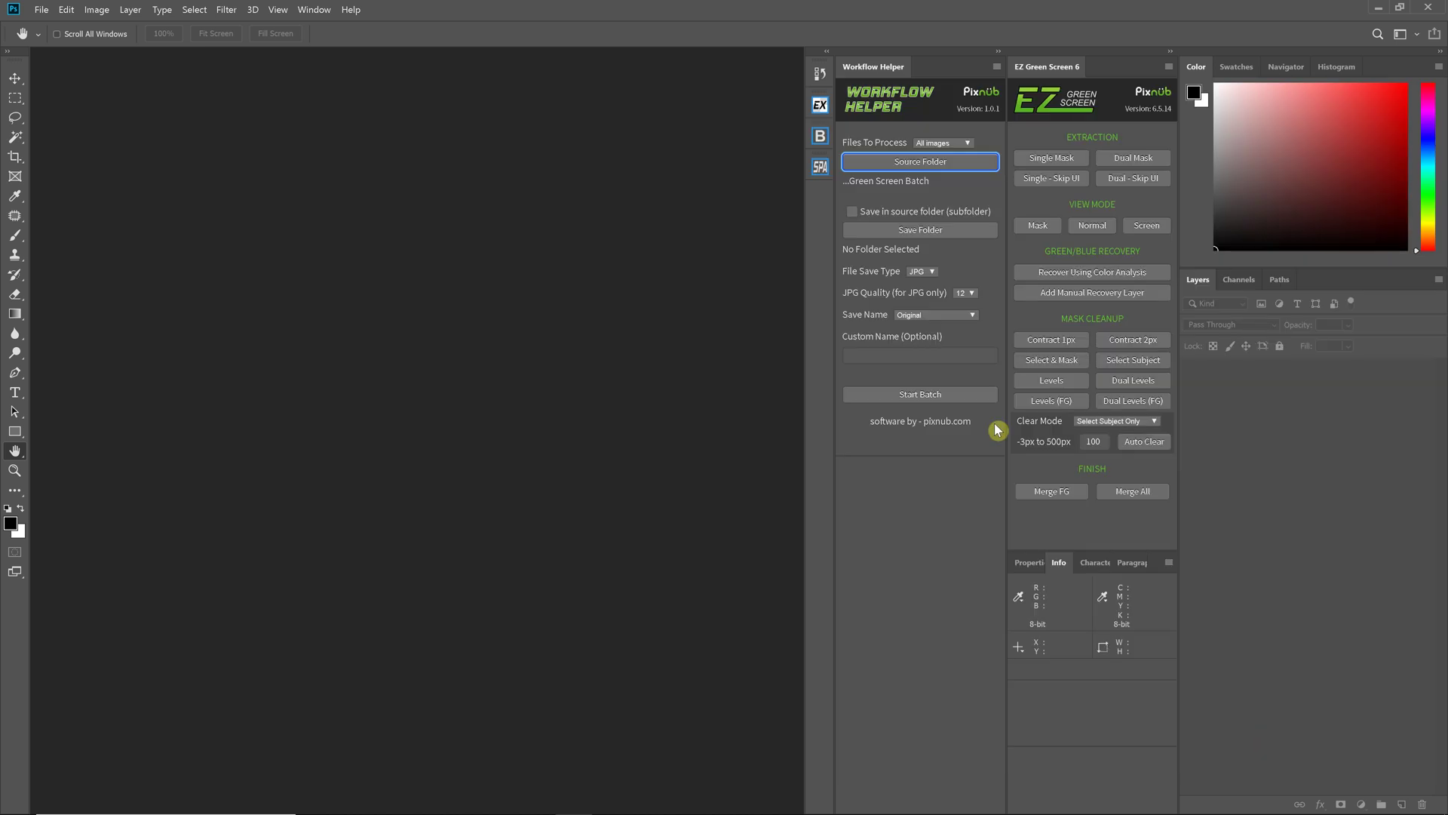
click(898, 214)
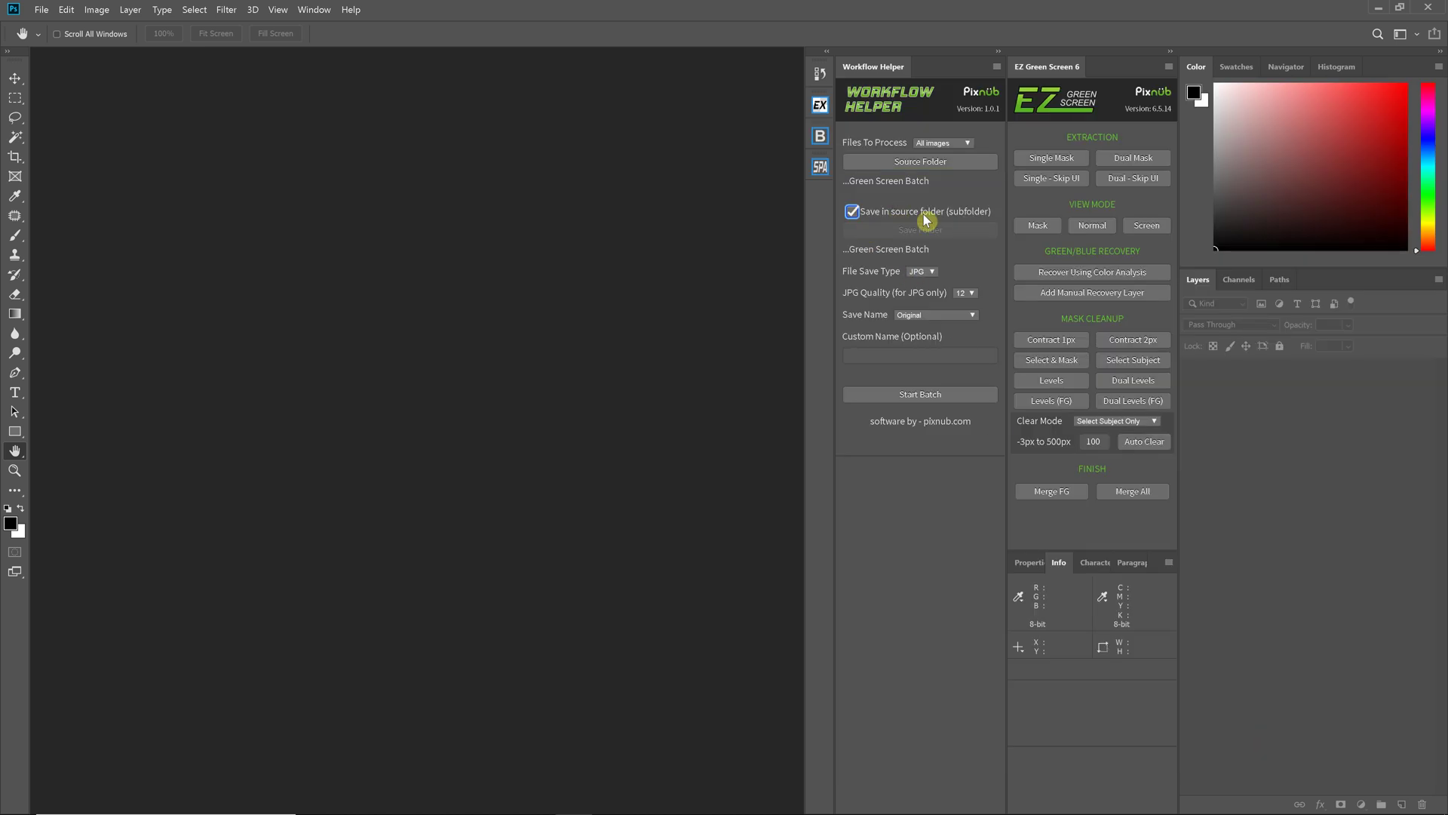
click(932, 272)
click(924, 393)
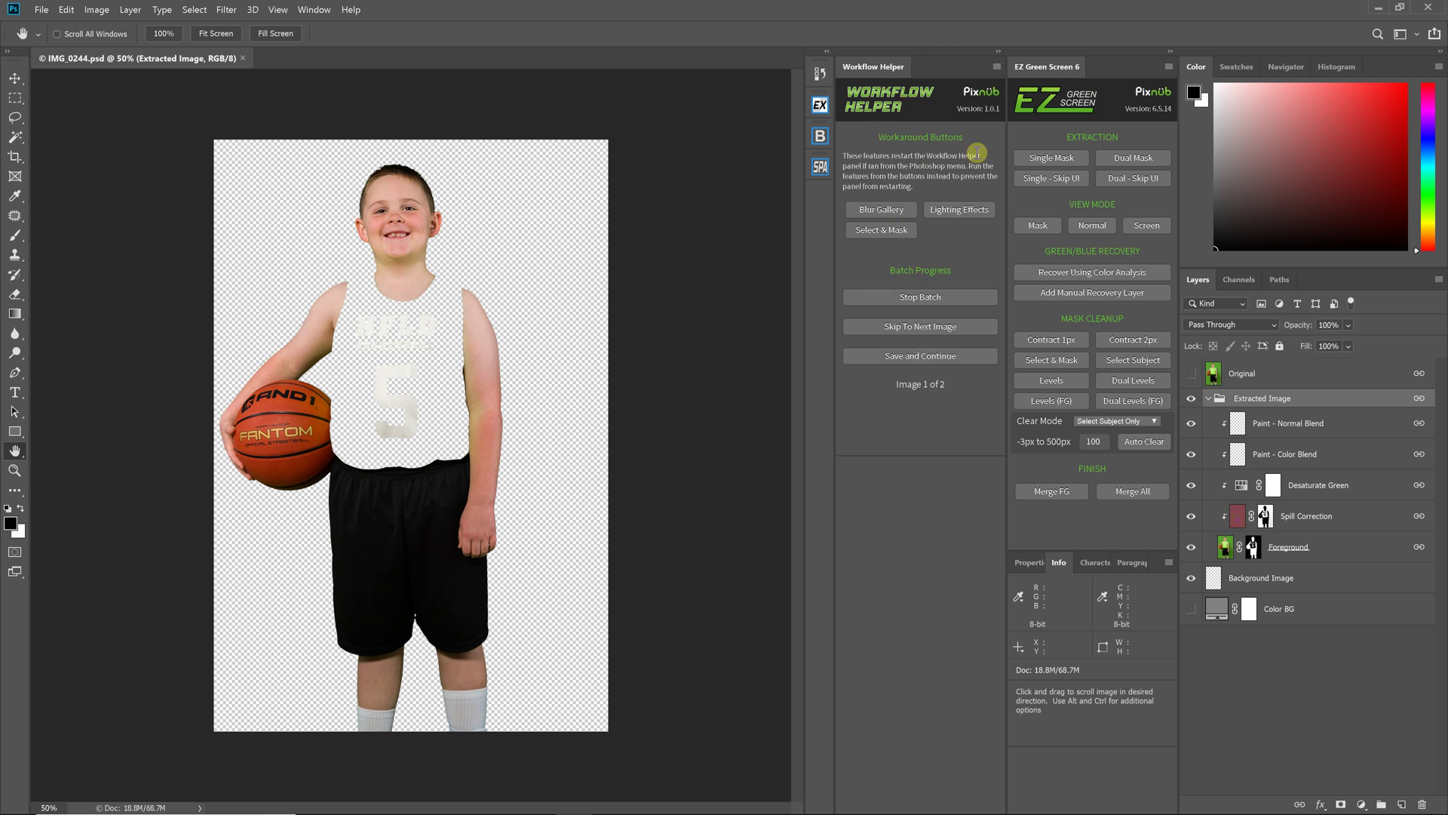
Add a manual recovery layer to IMG_0244.psd
click(1043, 294)
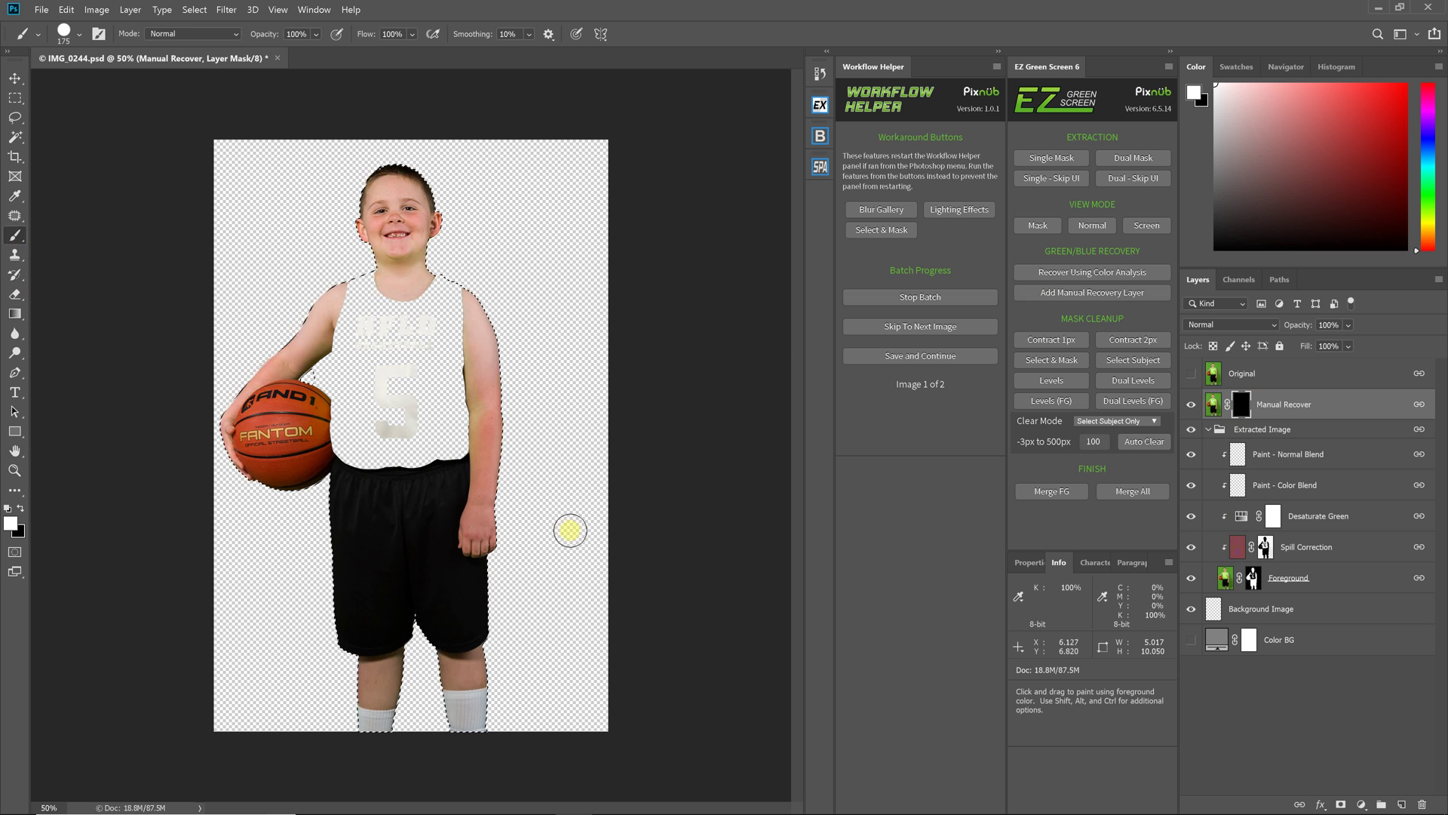
key(ctrl+plus)
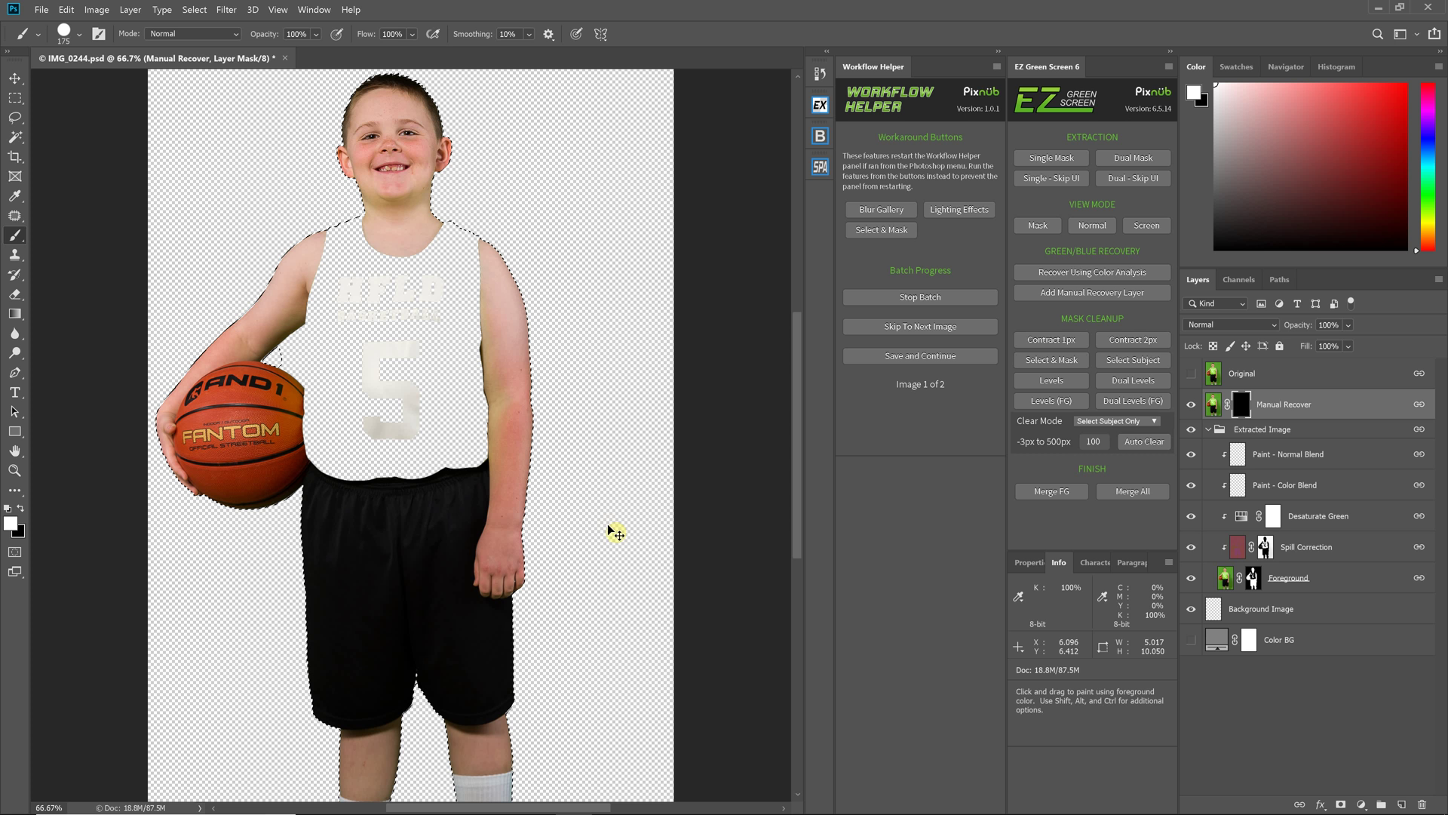
key(ctrl+plus)
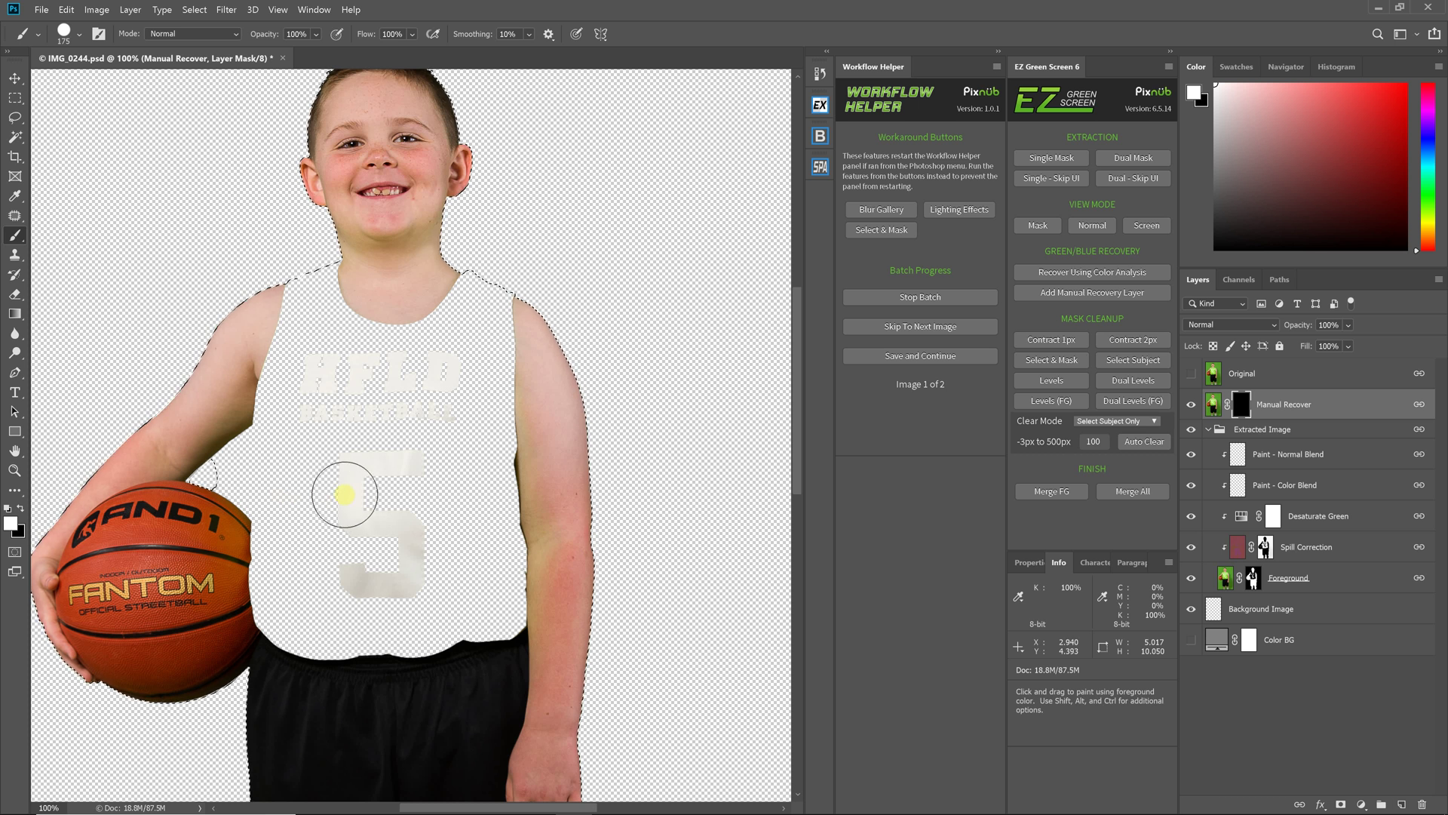
Using the Original layer temporarily shown, subtract the green gap between arm and jersey from the selection with the Magic Wand, and target the Manual Recover mask
click(18, 141)
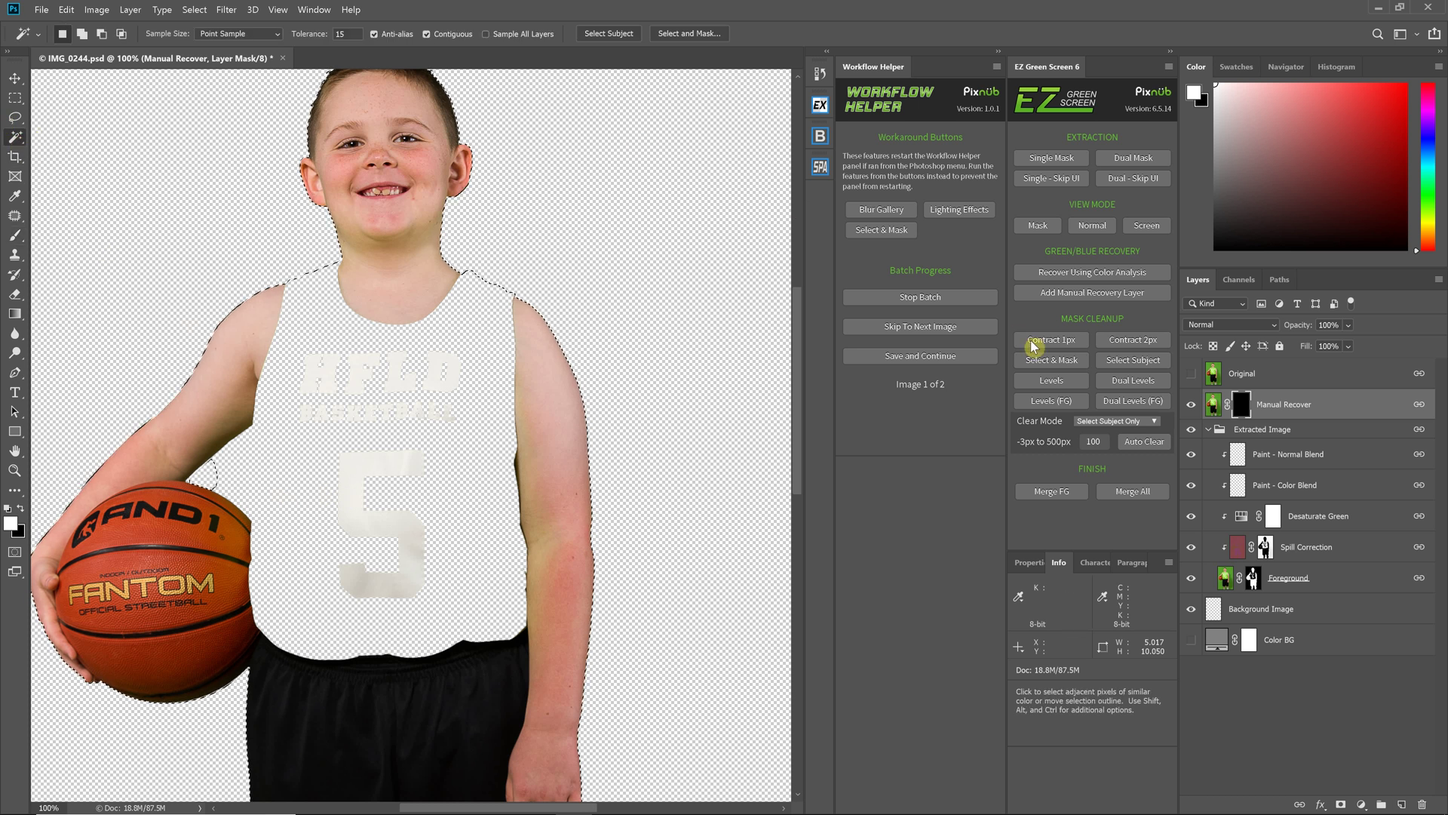
click(1296, 375)
click(1191, 374)
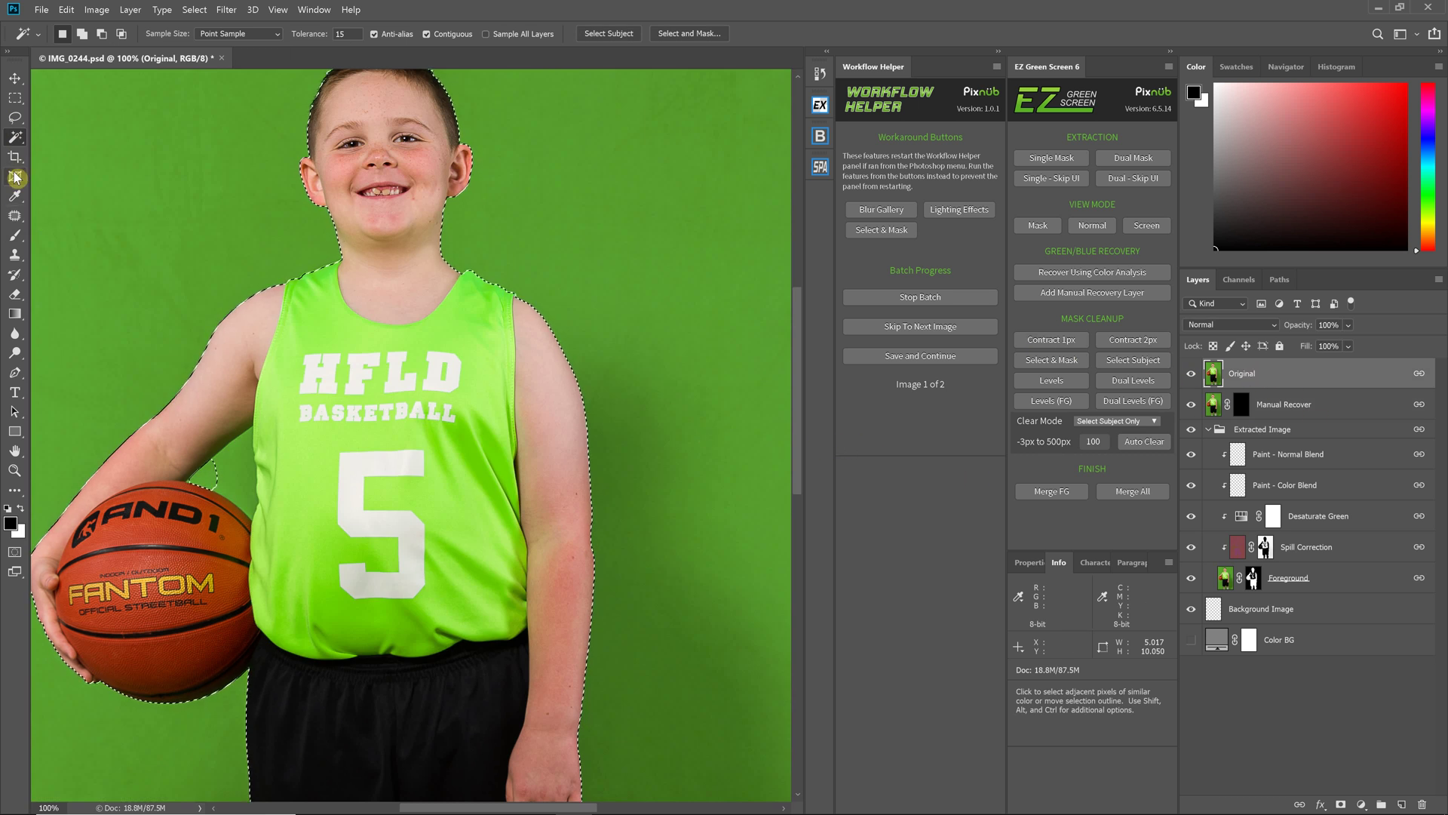
key(alt)
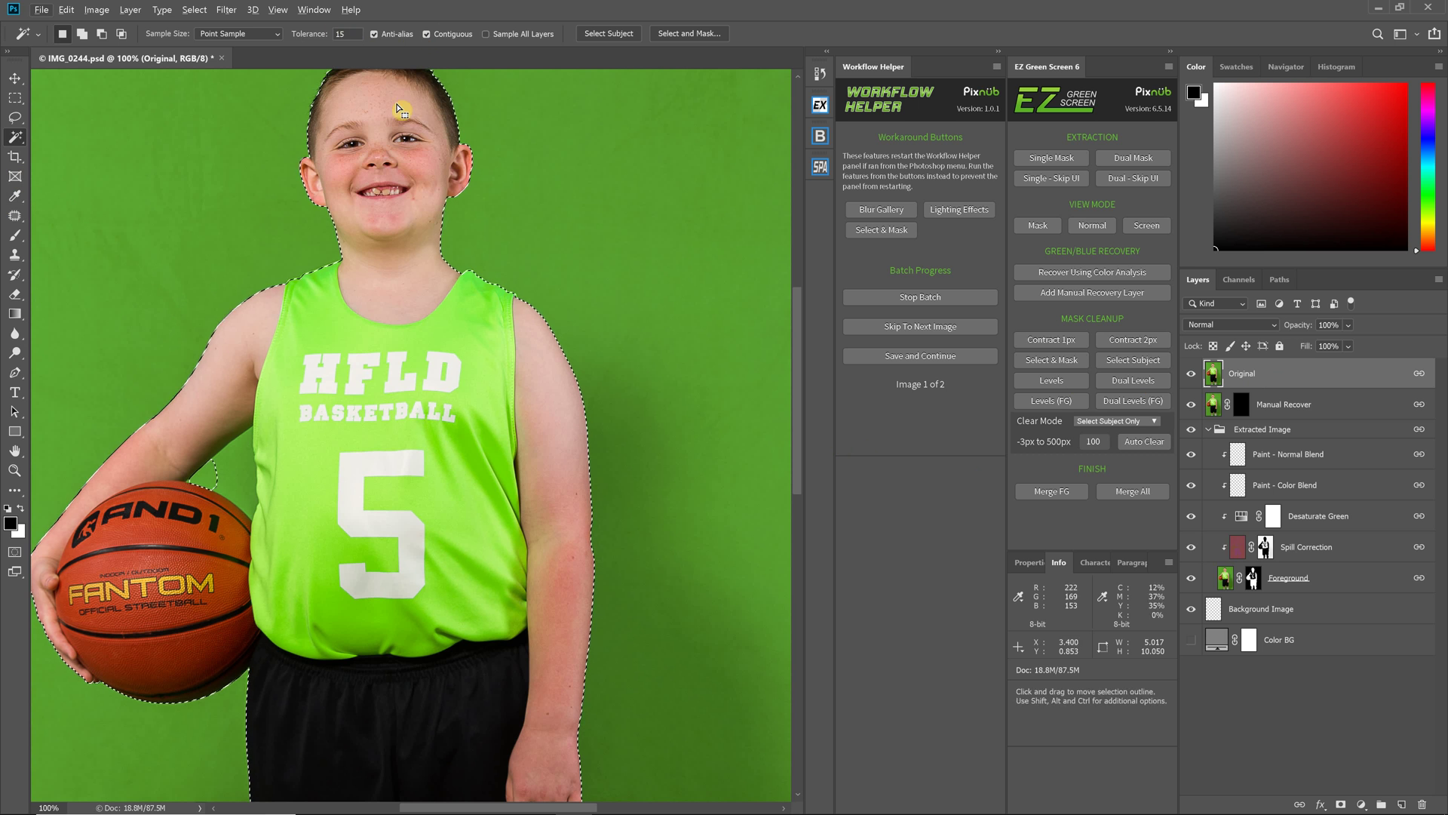
alt+click(230, 481)
key(alt)
click(1191, 373)
click(1243, 405)
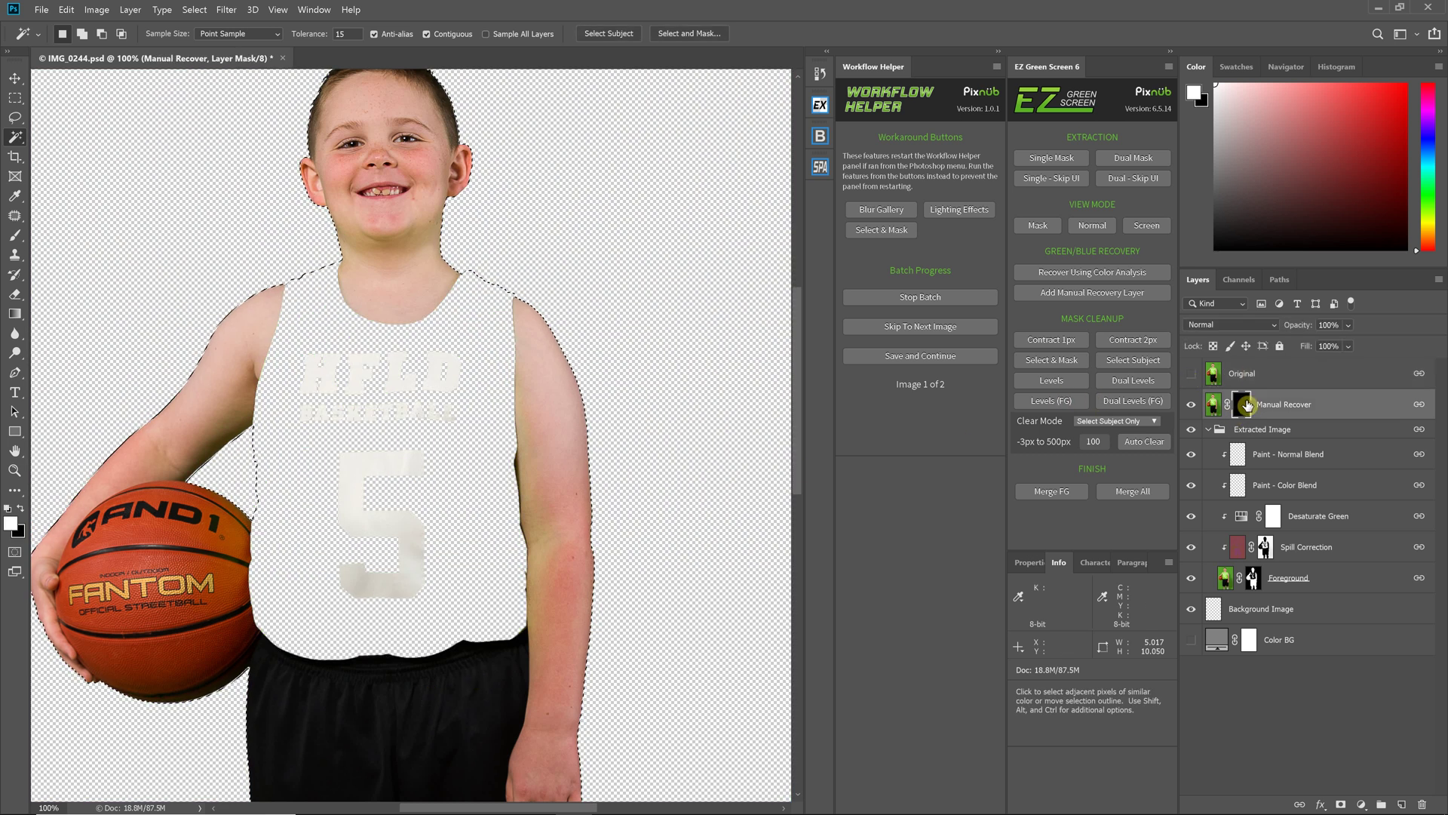
Paint white on the Manual Recover mask across the whole jersey to restore it, enlarging the brush to 400
click(15, 236)
click(893, 321)
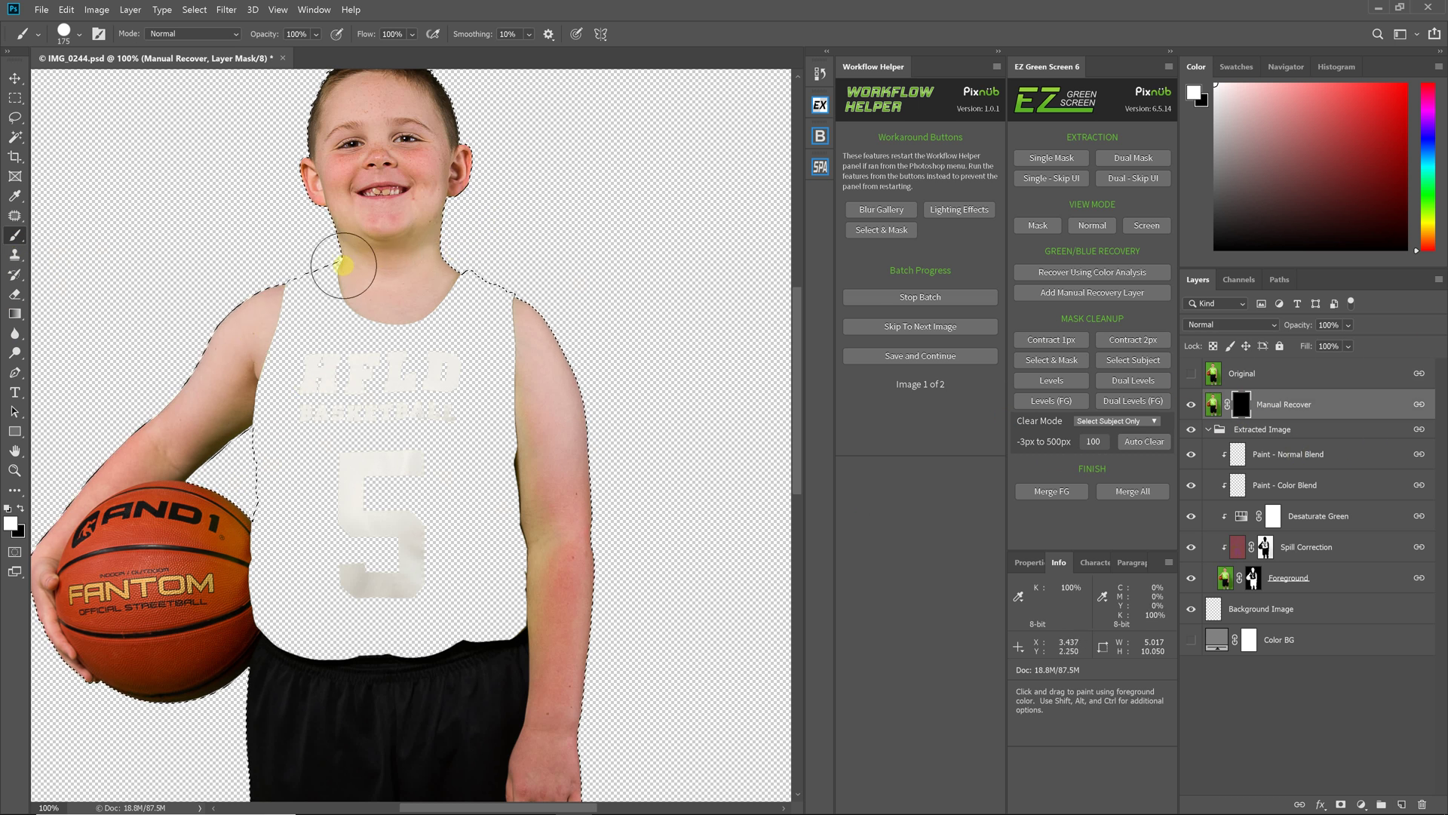
drag(315, 280, 366, 415)
key(bracketright)
key(bracketright)
key(bracketright)
key(bracketright)
click(456, 344)
mouse_move(455, 344)
mouse_down()
mouse_move(426, 420)
mouse_move(443, 394)
mouse_move(595, 399)
mouse_move(478, 444)
mouse_move(356, 414)
mouse_move(332, 340)
mouse_move(345, 426)
mouse_move(301, 469)
mouse_move(316, 425)
mouse_move(321, 595)
mouse_move(341, 642)
mouse_move(432, 620)
mouse_move(389, 516)
mouse_move(412, 536)
mouse_move(393, 523)
mouse_move(389, 566)
mouse_move(445, 564)
mouse_move(442, 609)
mouse_move(389, 524)
mouse_move(266, 500)
mouse_move(353, 496)
mouse_move(318, 481)
mouse_move(333, 554)
mouse_move(403, 474)
mouse_up()
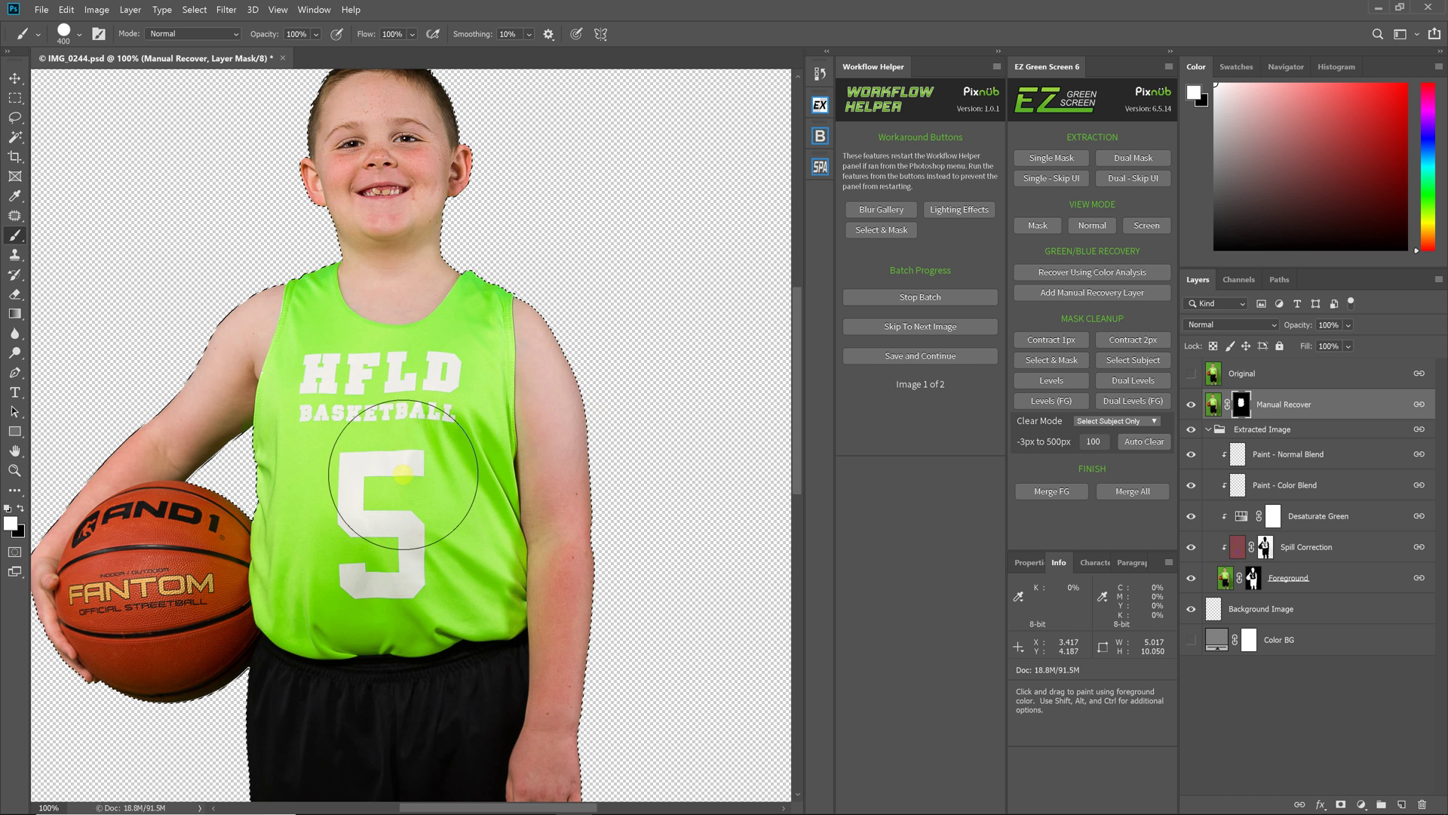
Merge all layers of the recovered IMG_0244.psd, then save it and continue to the next batch image
scroll(408, 476, down, 2)
scroll(425, 495, down, 5)
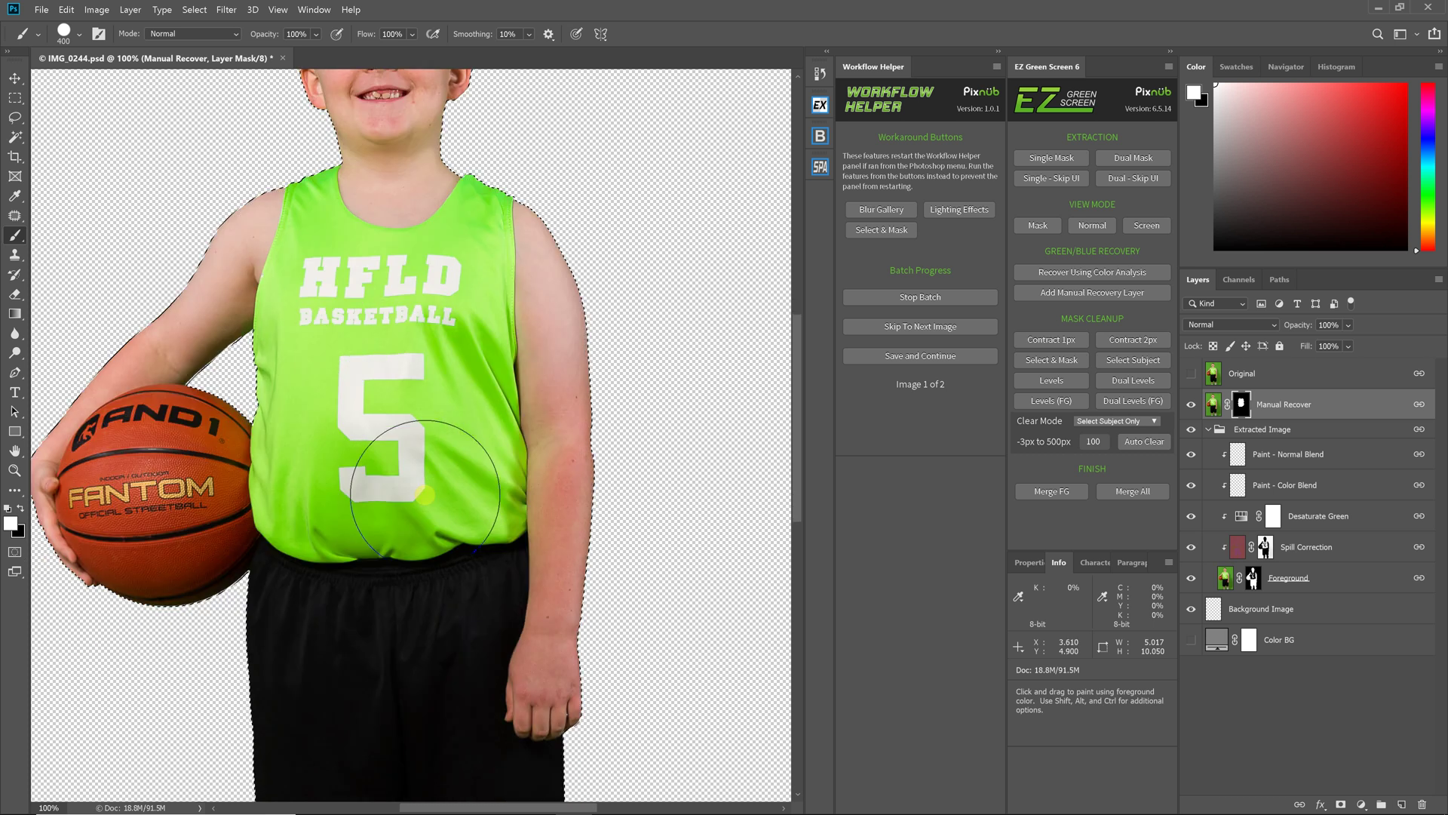
key(ctrl+h)
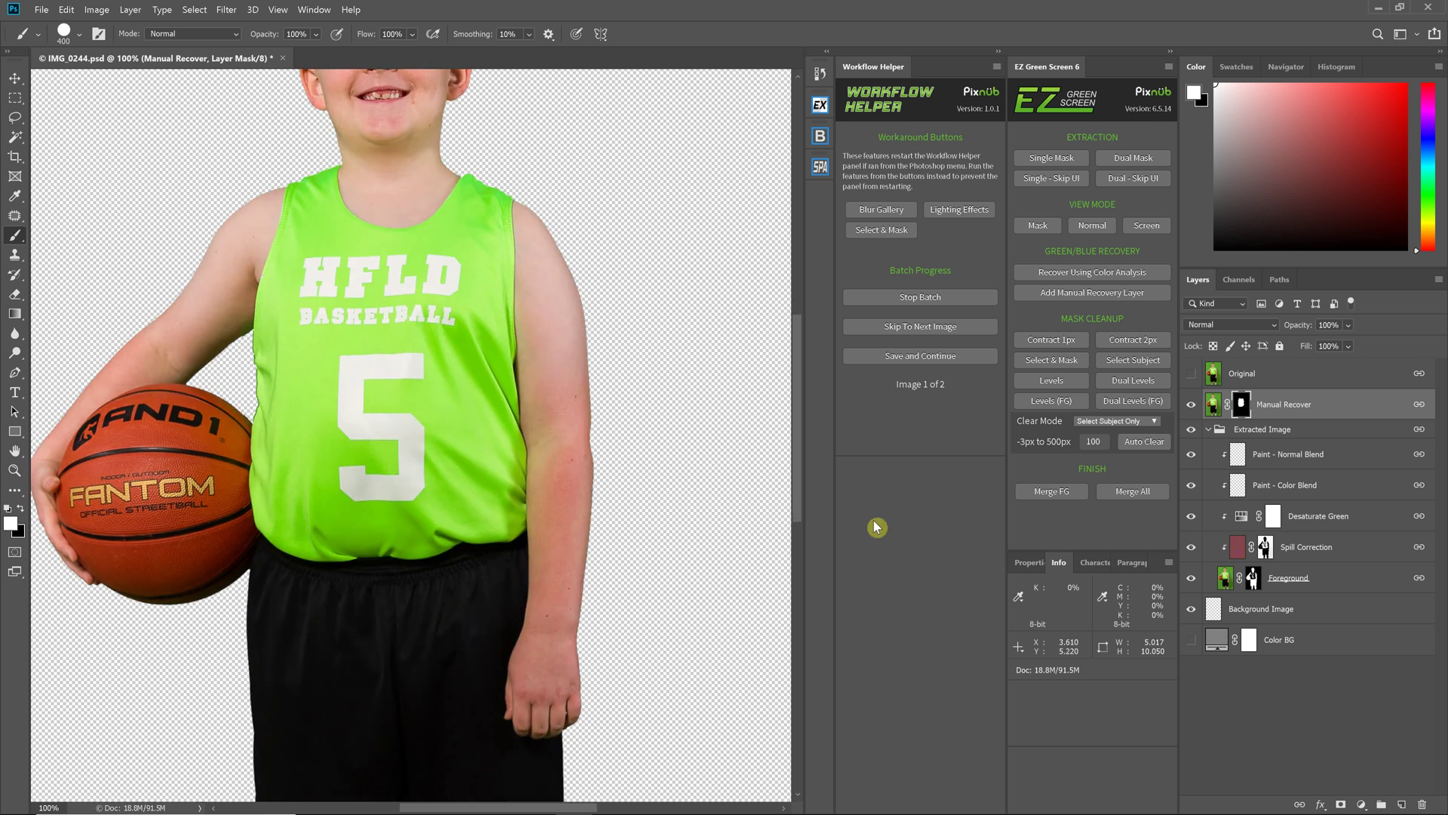
key(ctrl+0)
click(1139, 492)
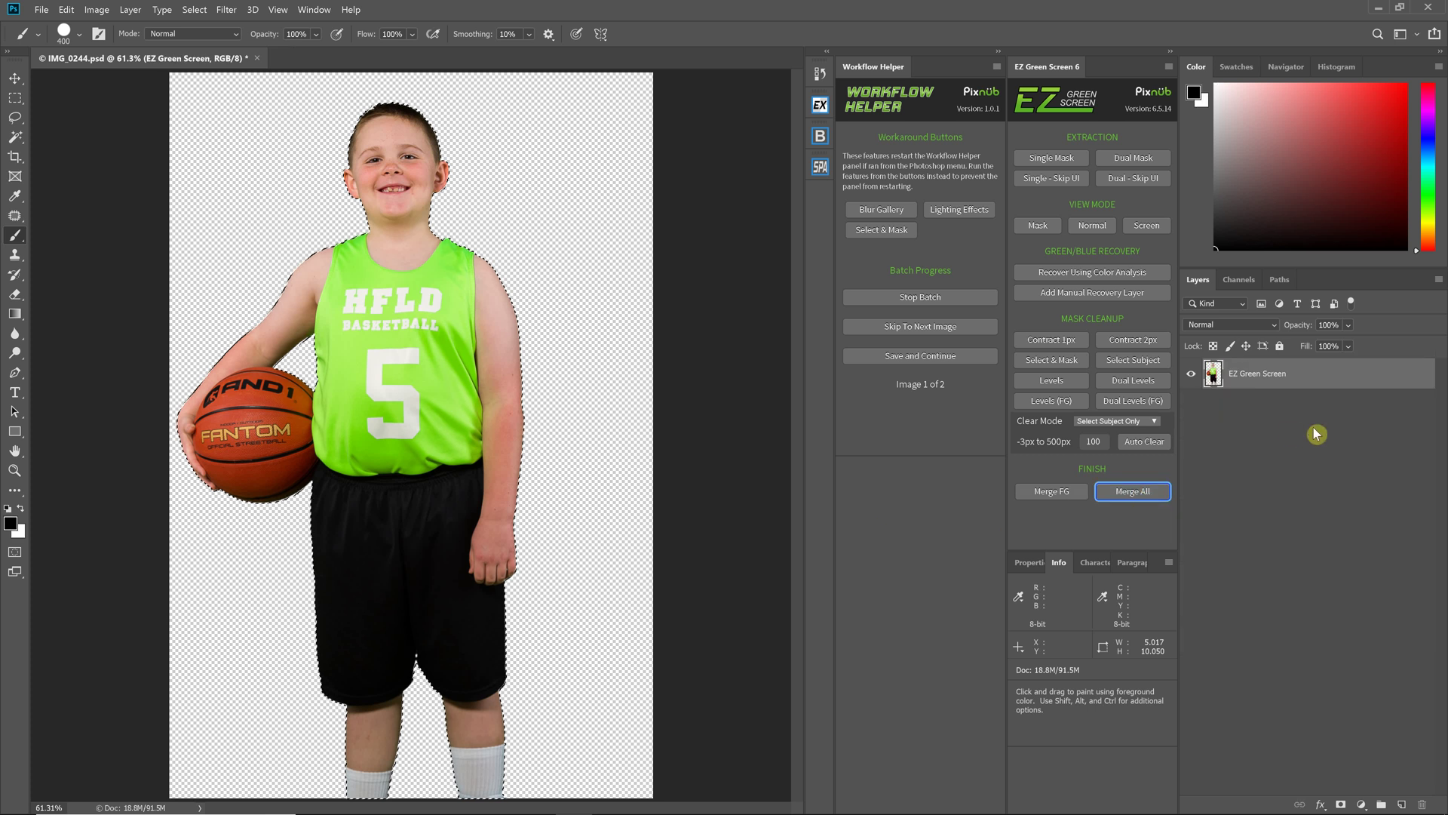
click(897, 355)
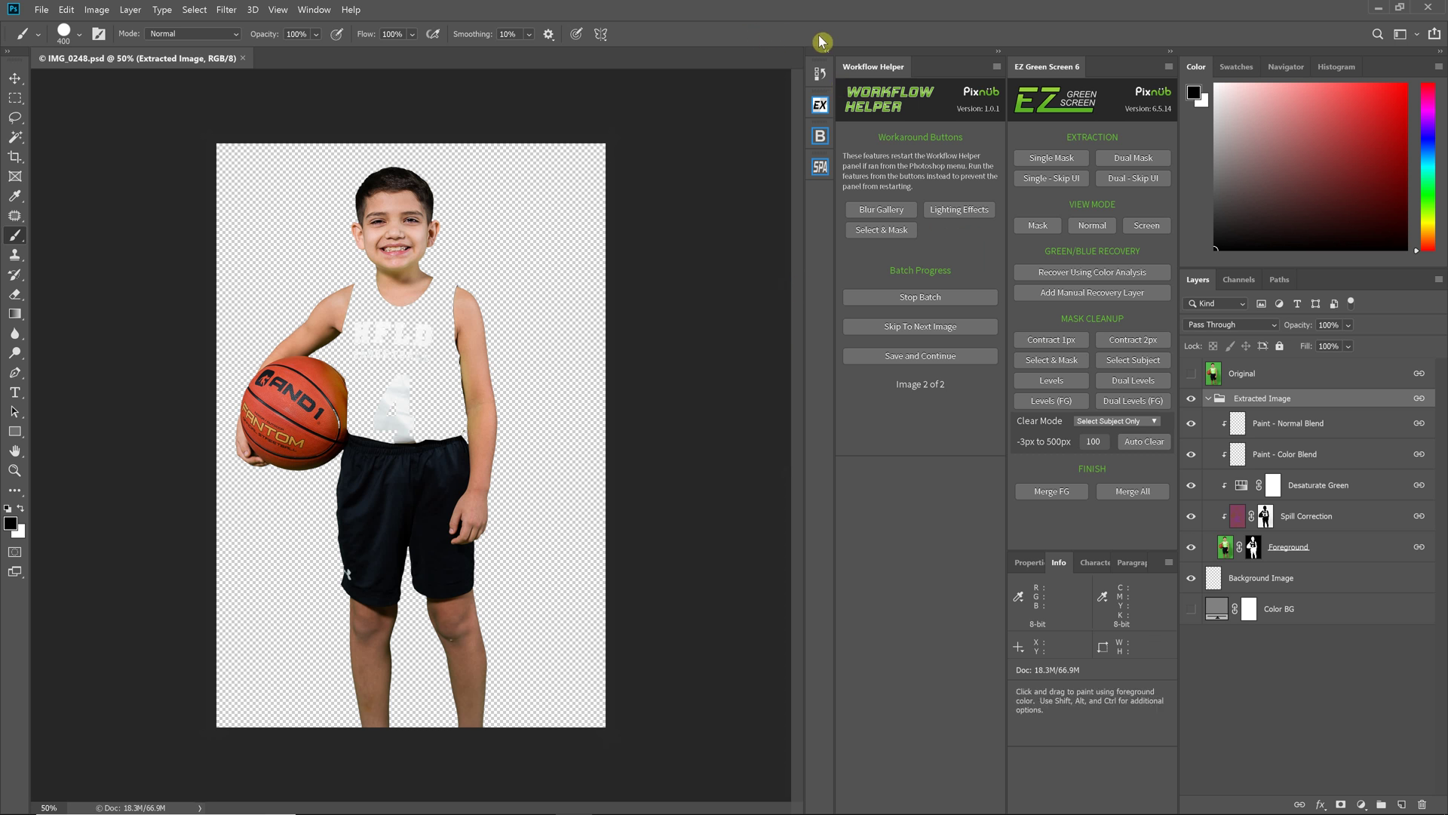
Add a manual recovery layer to IMG_0248.psd
key(ctrl+plus)
key(ctrl+plus)
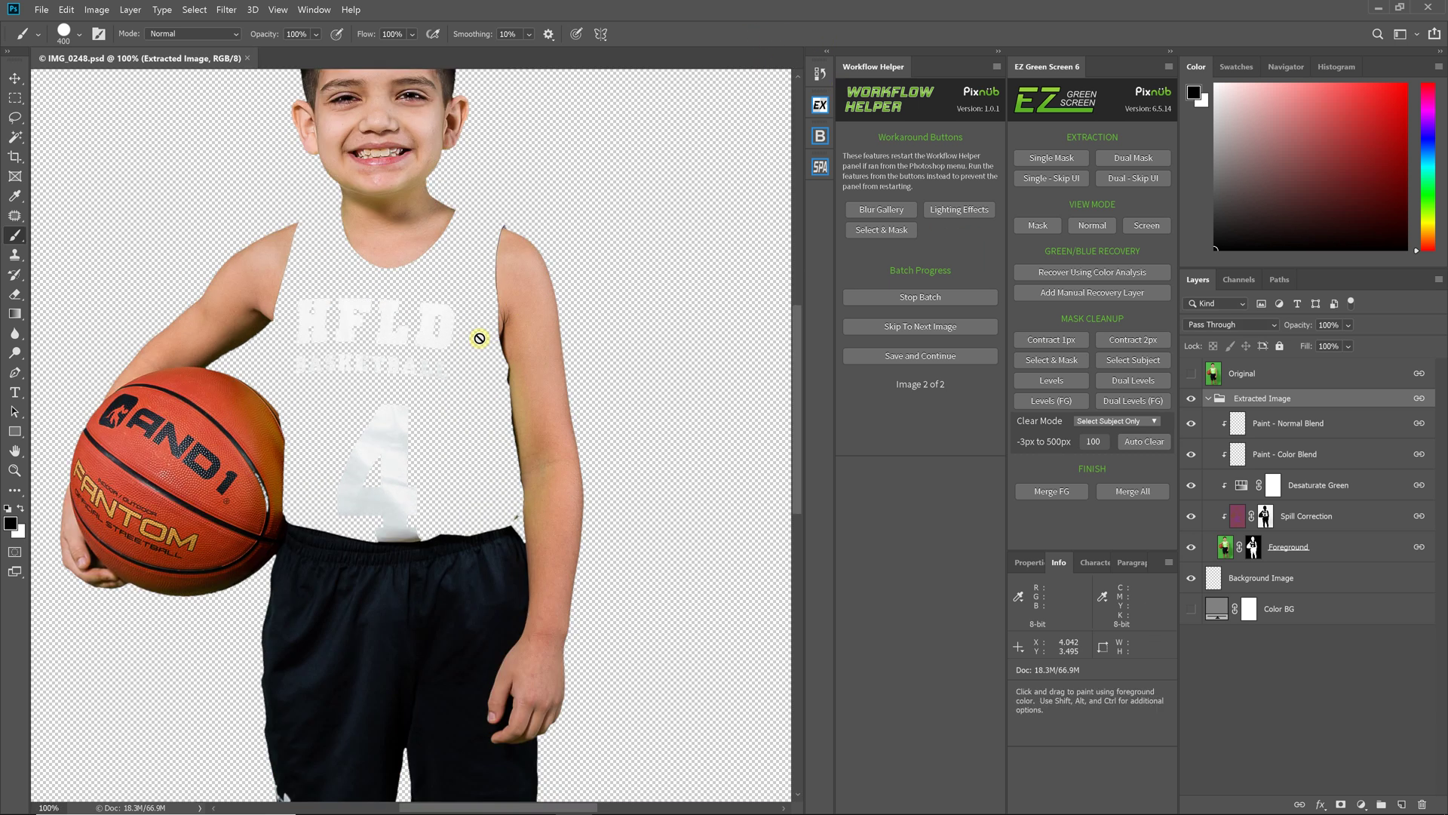
scroll(478, 338, up, 2)
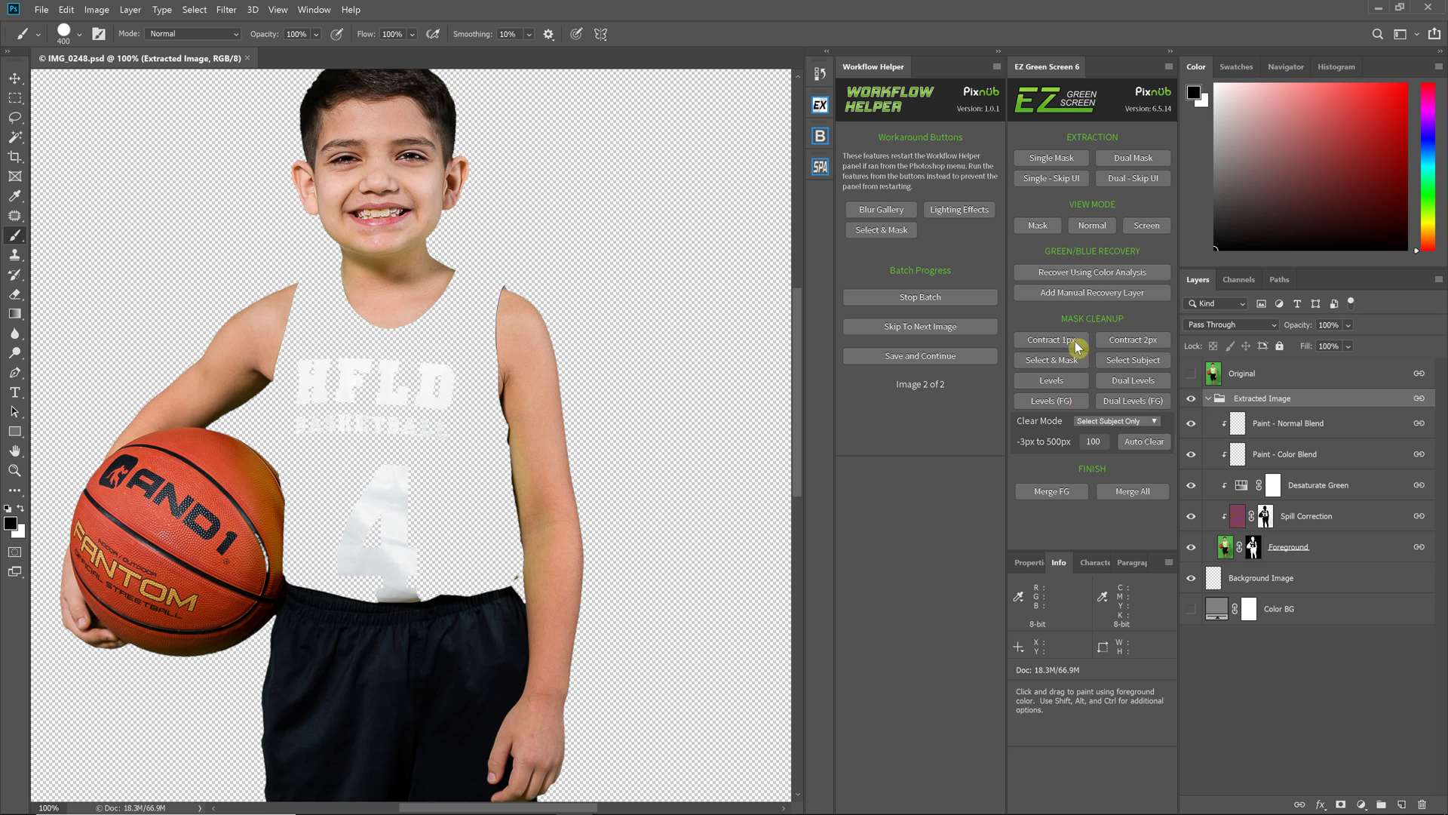
click(1103, 298)
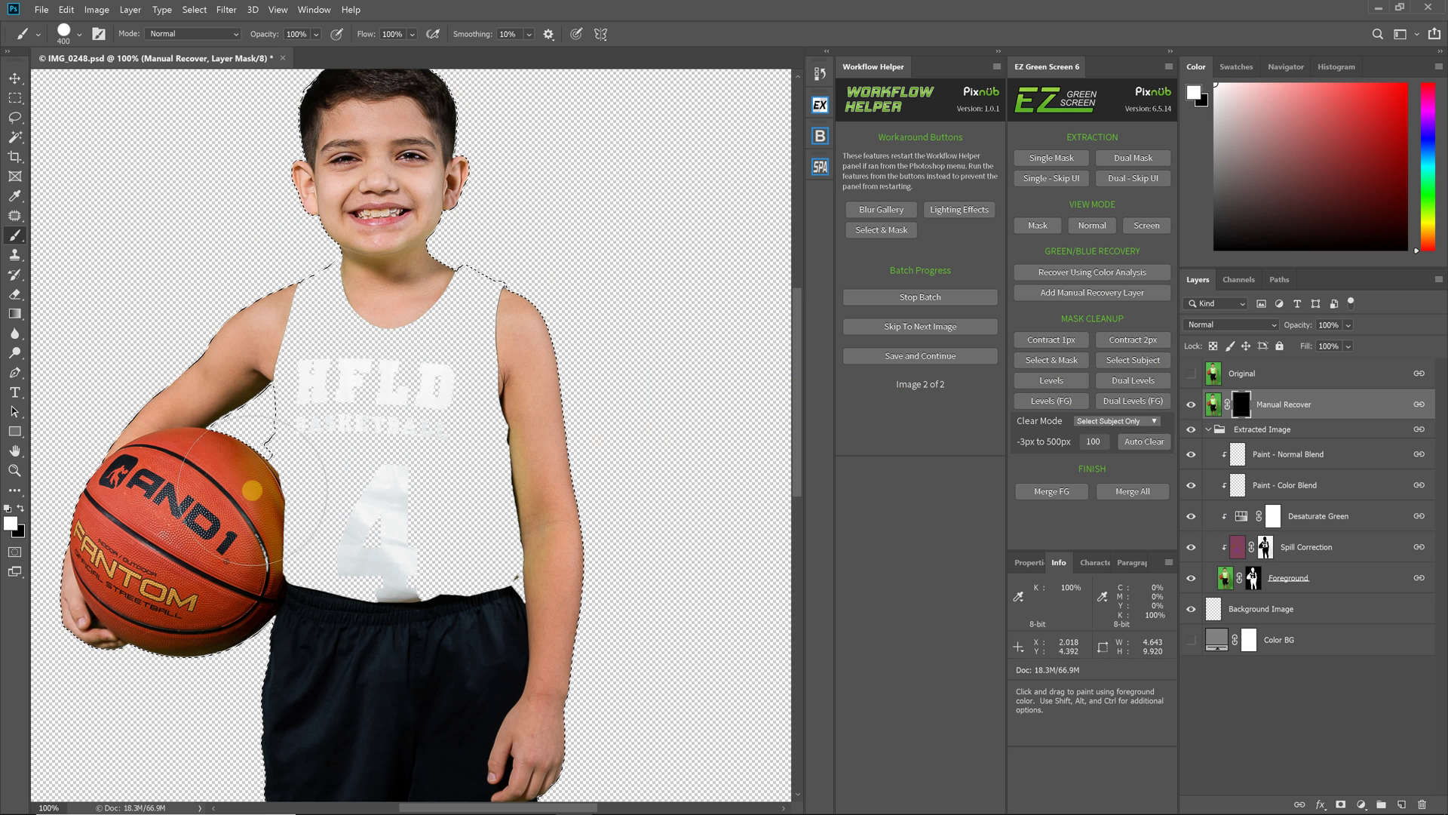
Using the Original layer temporarily shown, subtract the green gap between arm, ball and jersey from the selection with the Magic Wand
click(1197, 379)
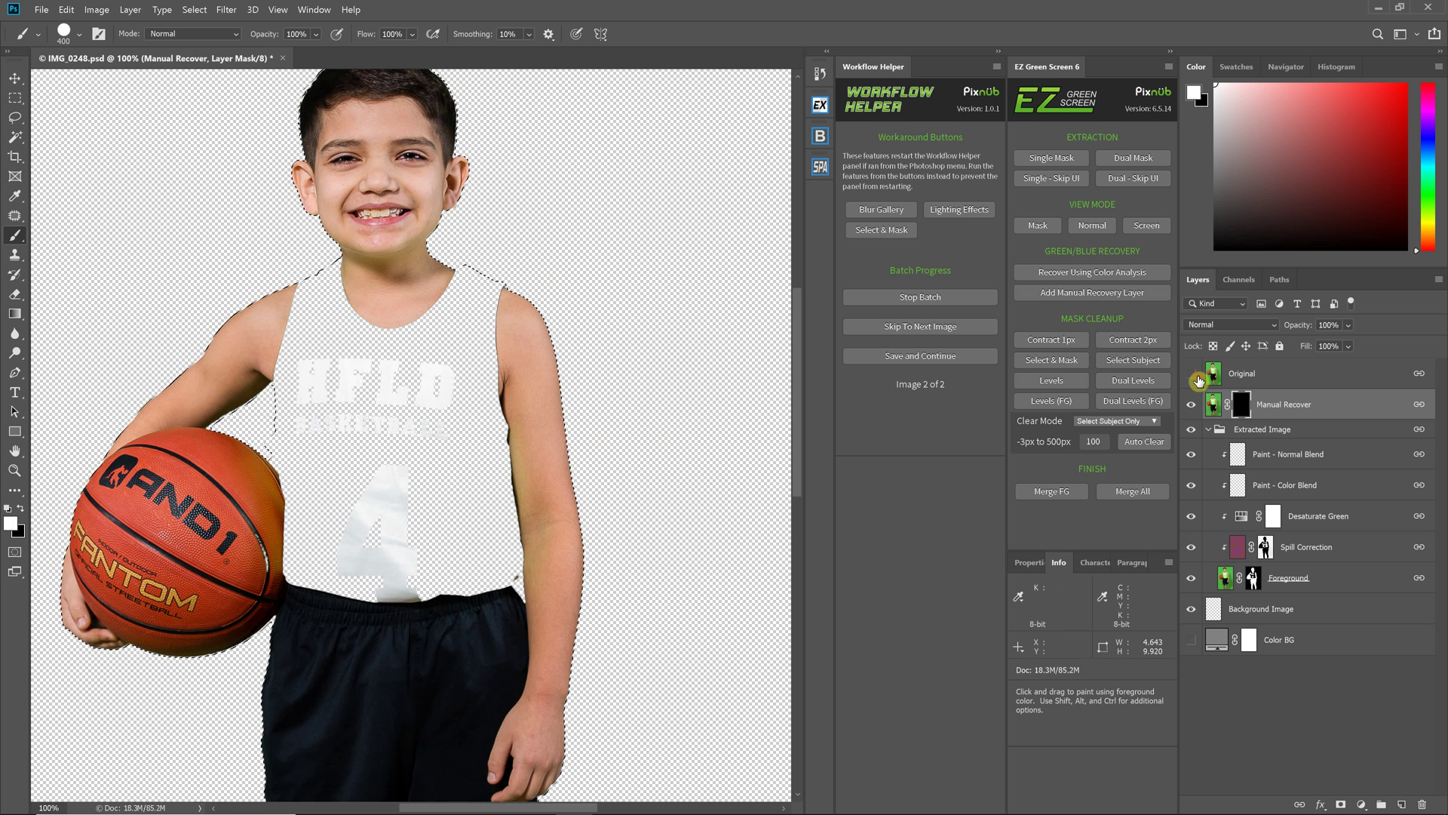
click(1283, 376)
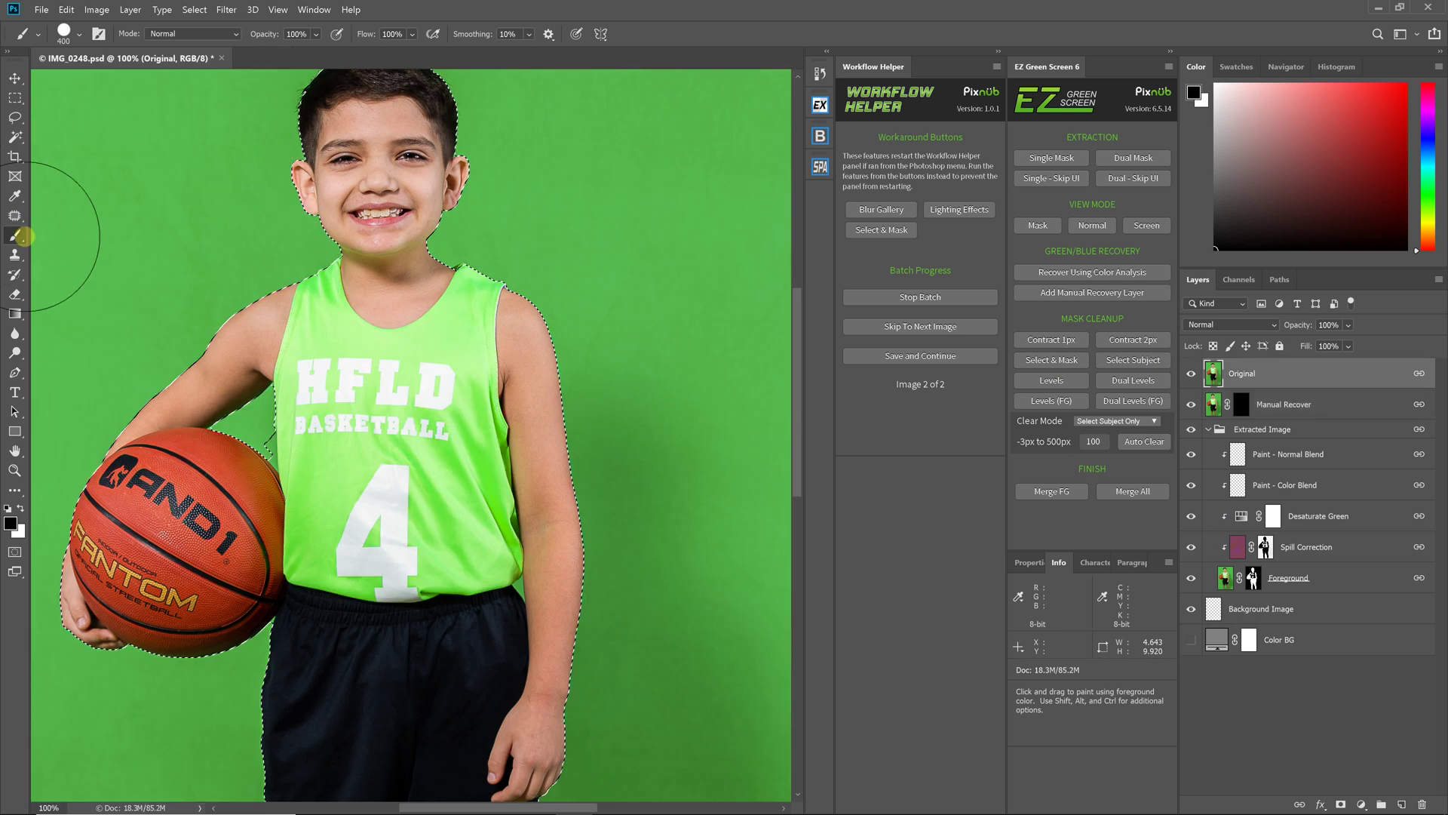
click(14, 137)
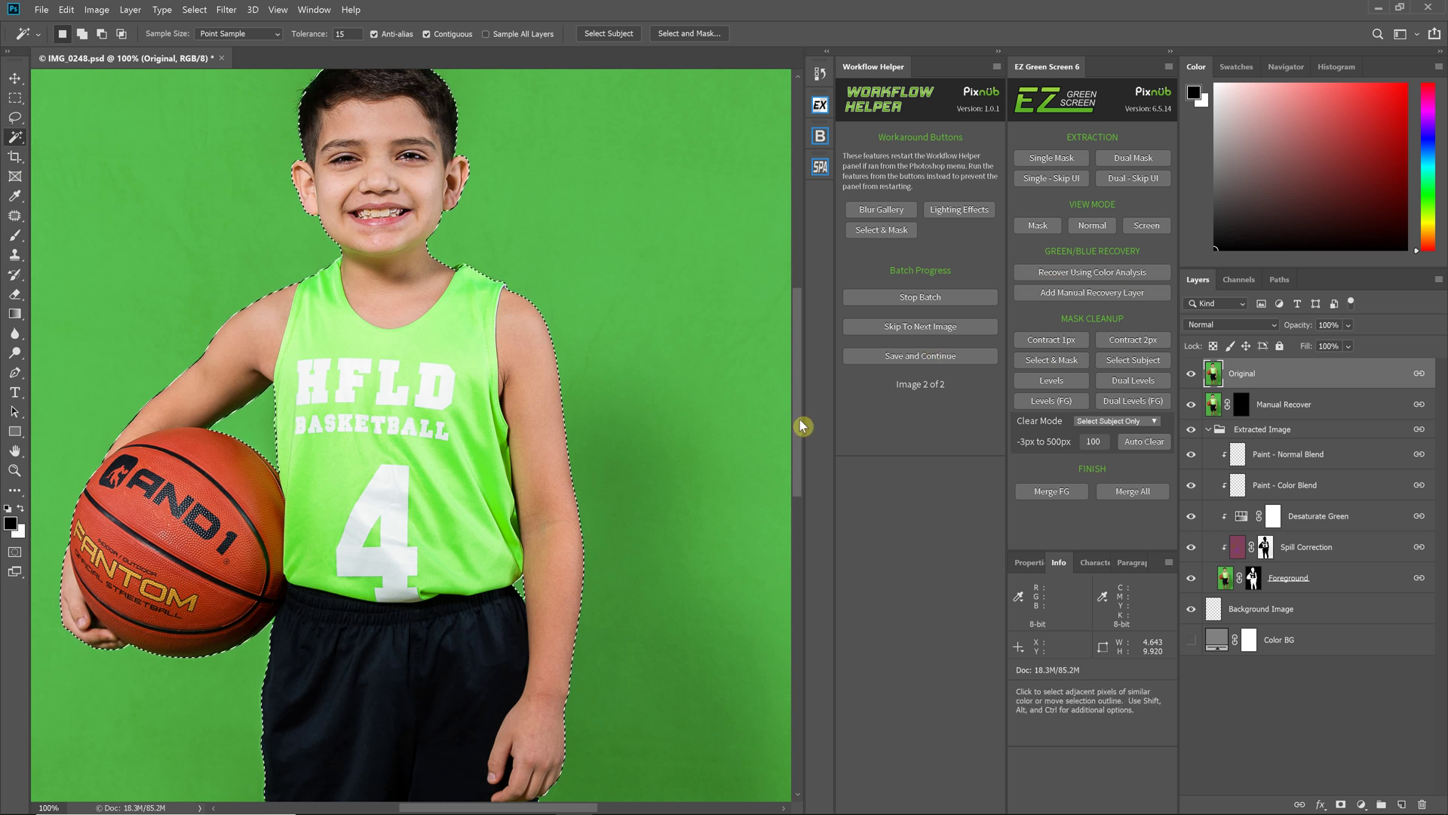
click(1117, 370)
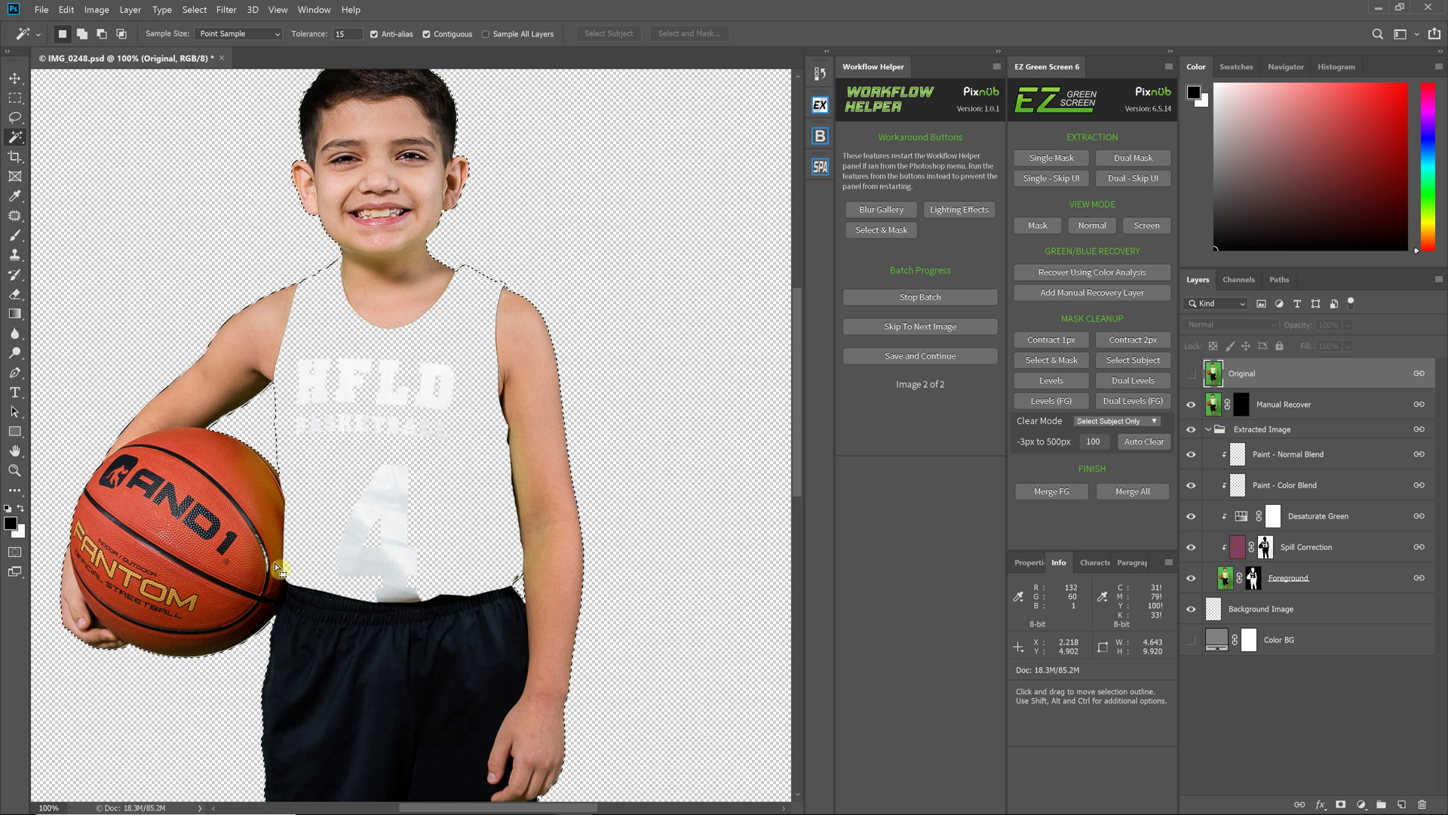
drag(268, 578, 265, 571)
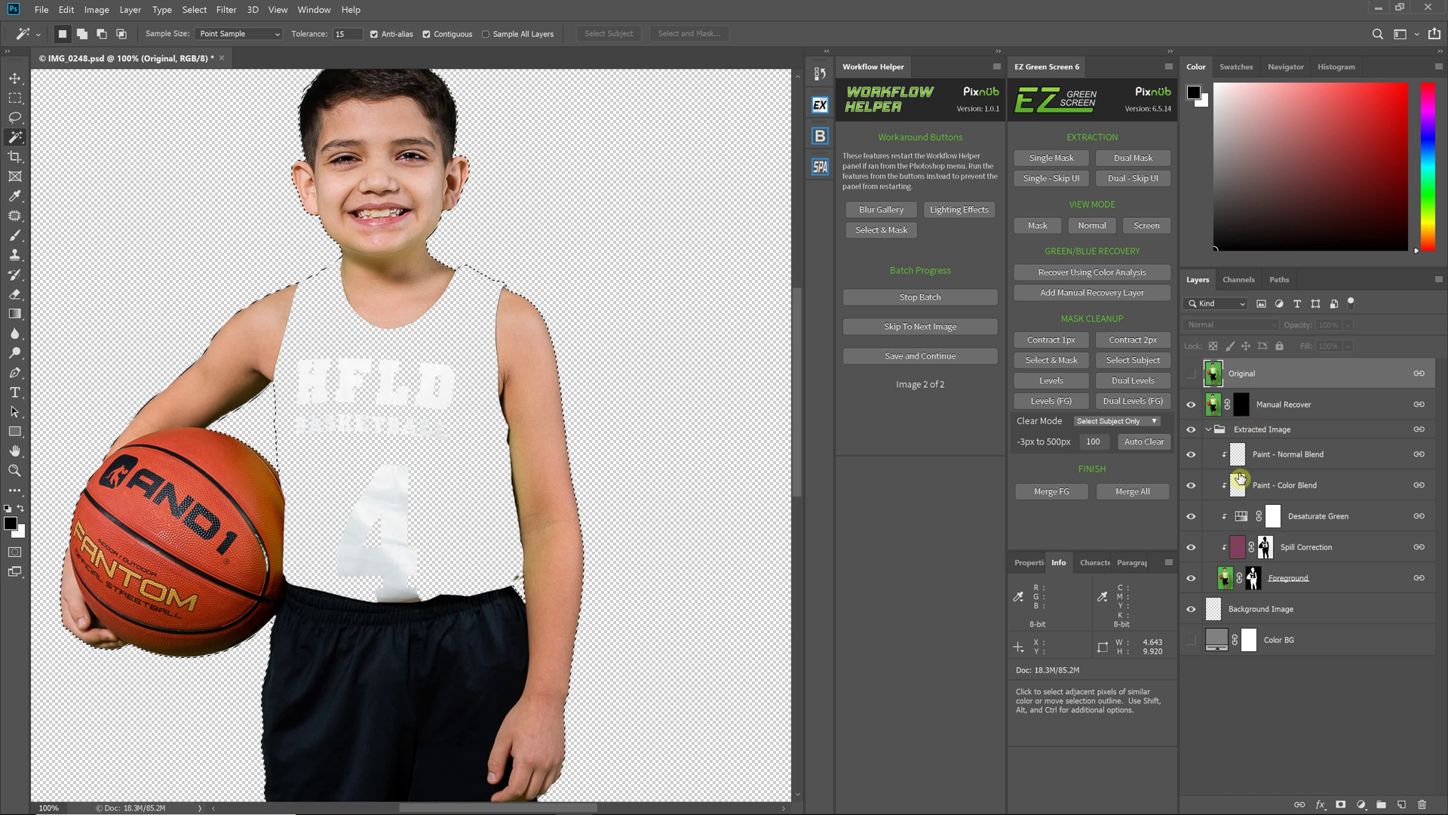
Paint white on the Foreground layer's mask over the lower jersey area beside the ball, using the Brush reduced to 250
click(1252, 580)
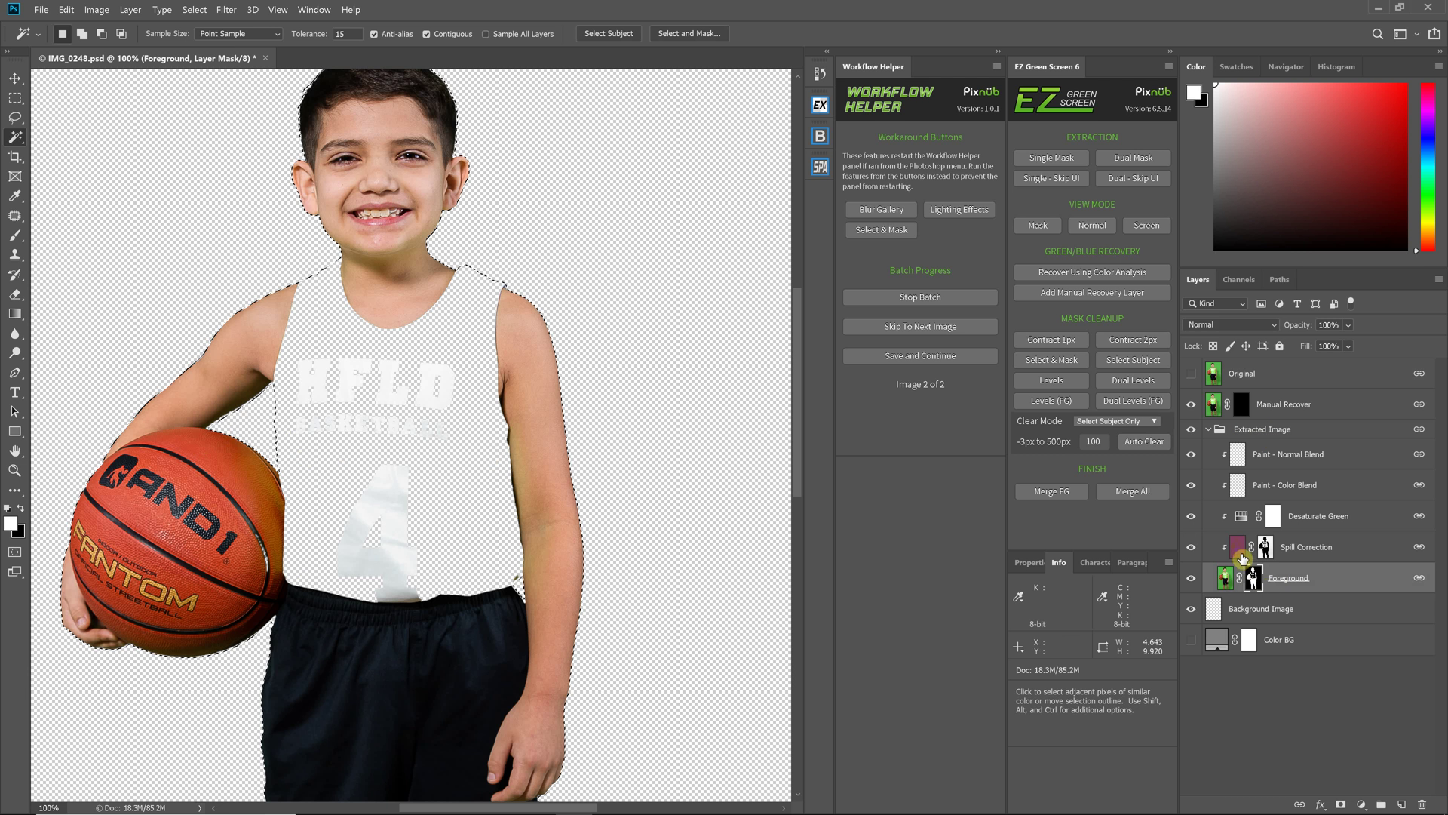
click(1241, 405)
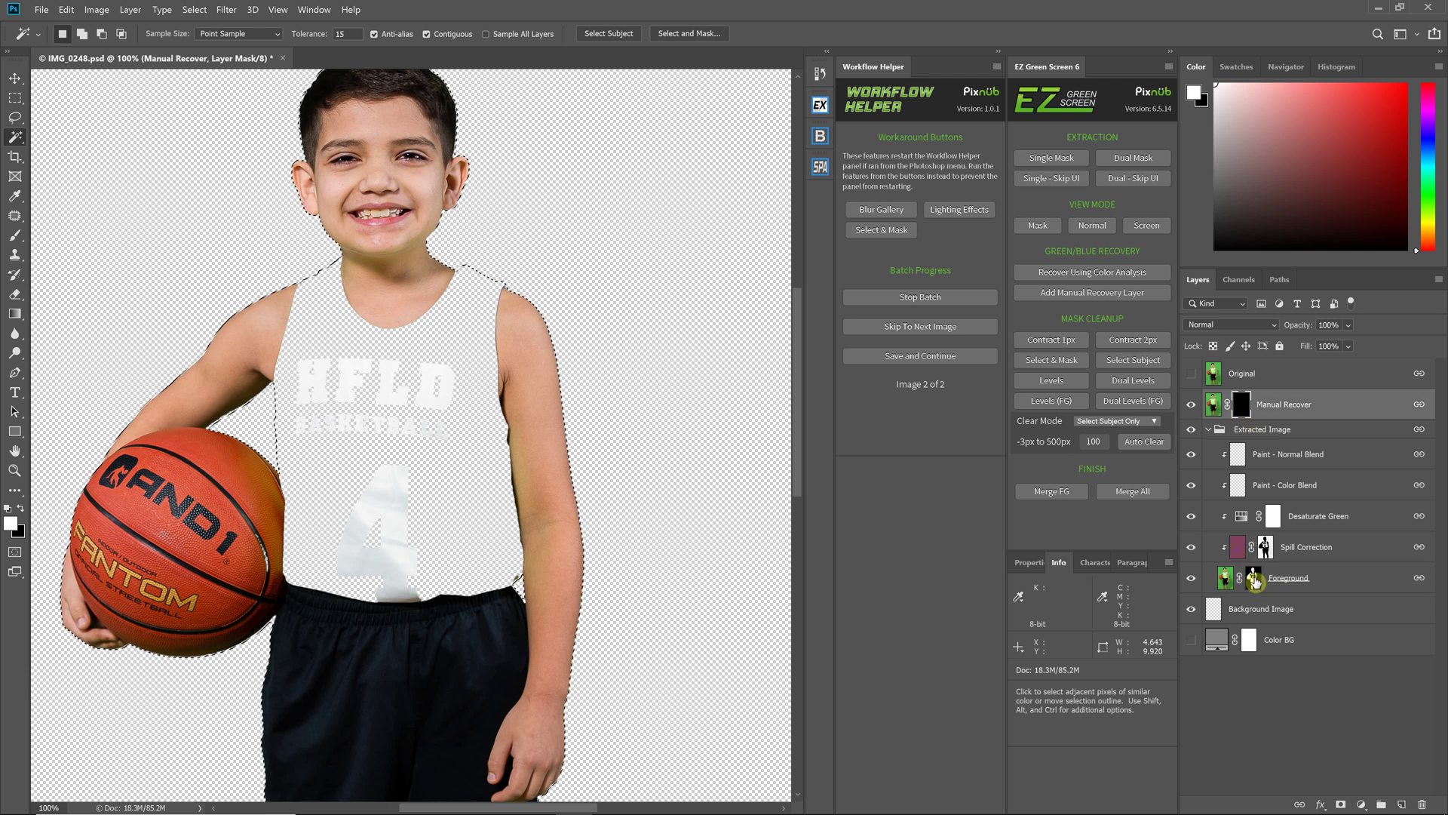
click(1252, 579)
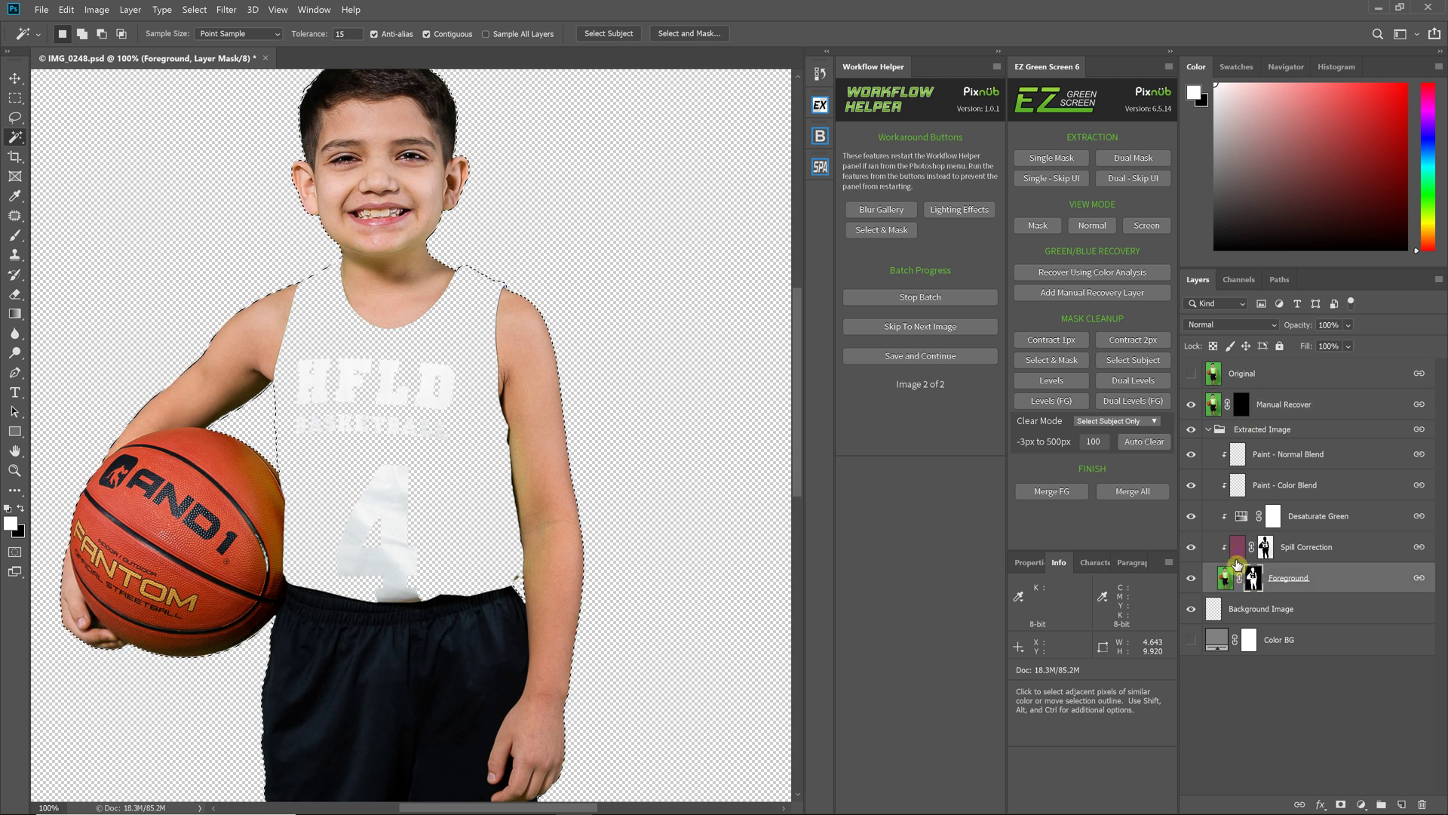
click(12, 239)
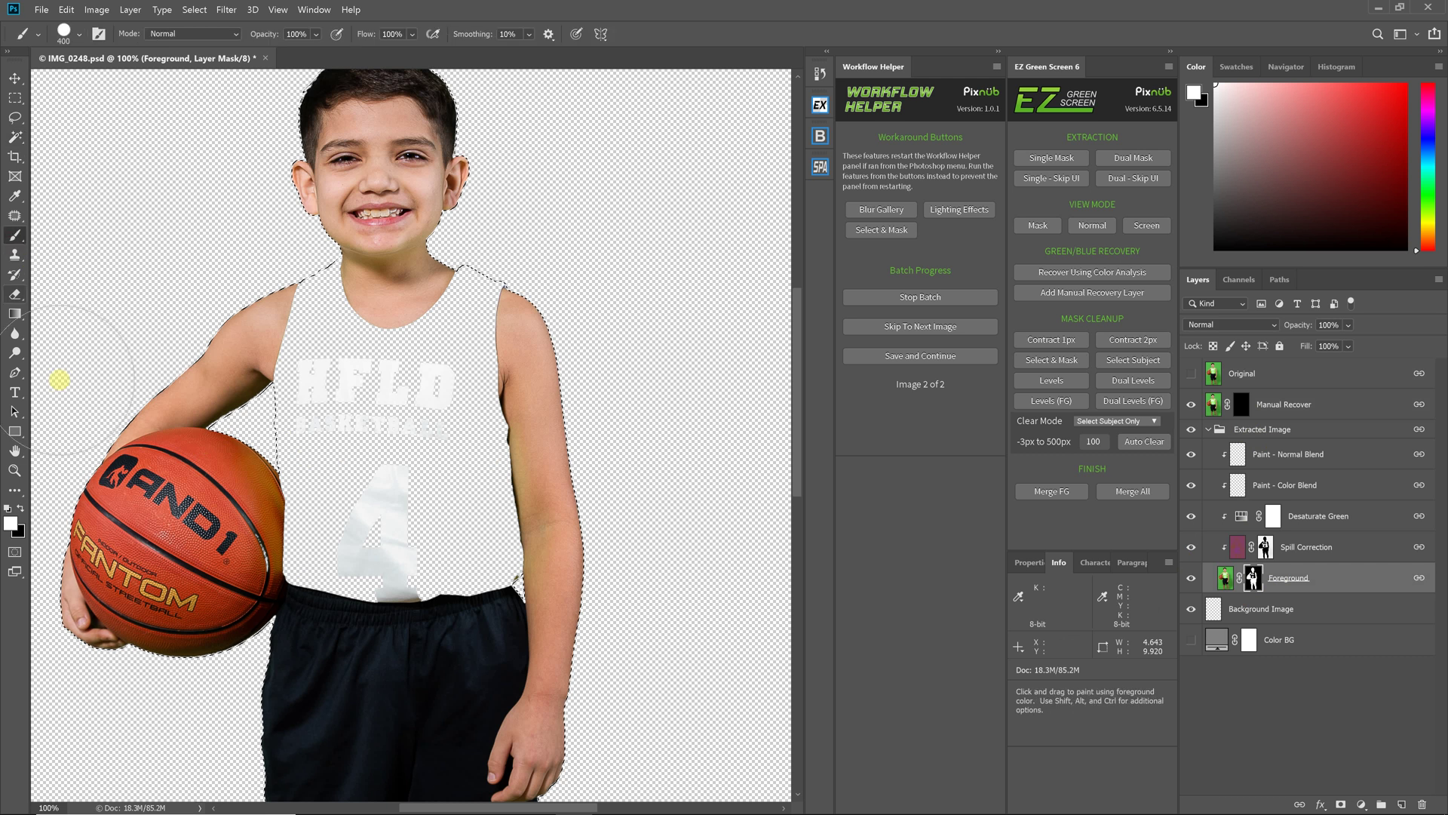
key(bracketleft)
key(bracketleft)
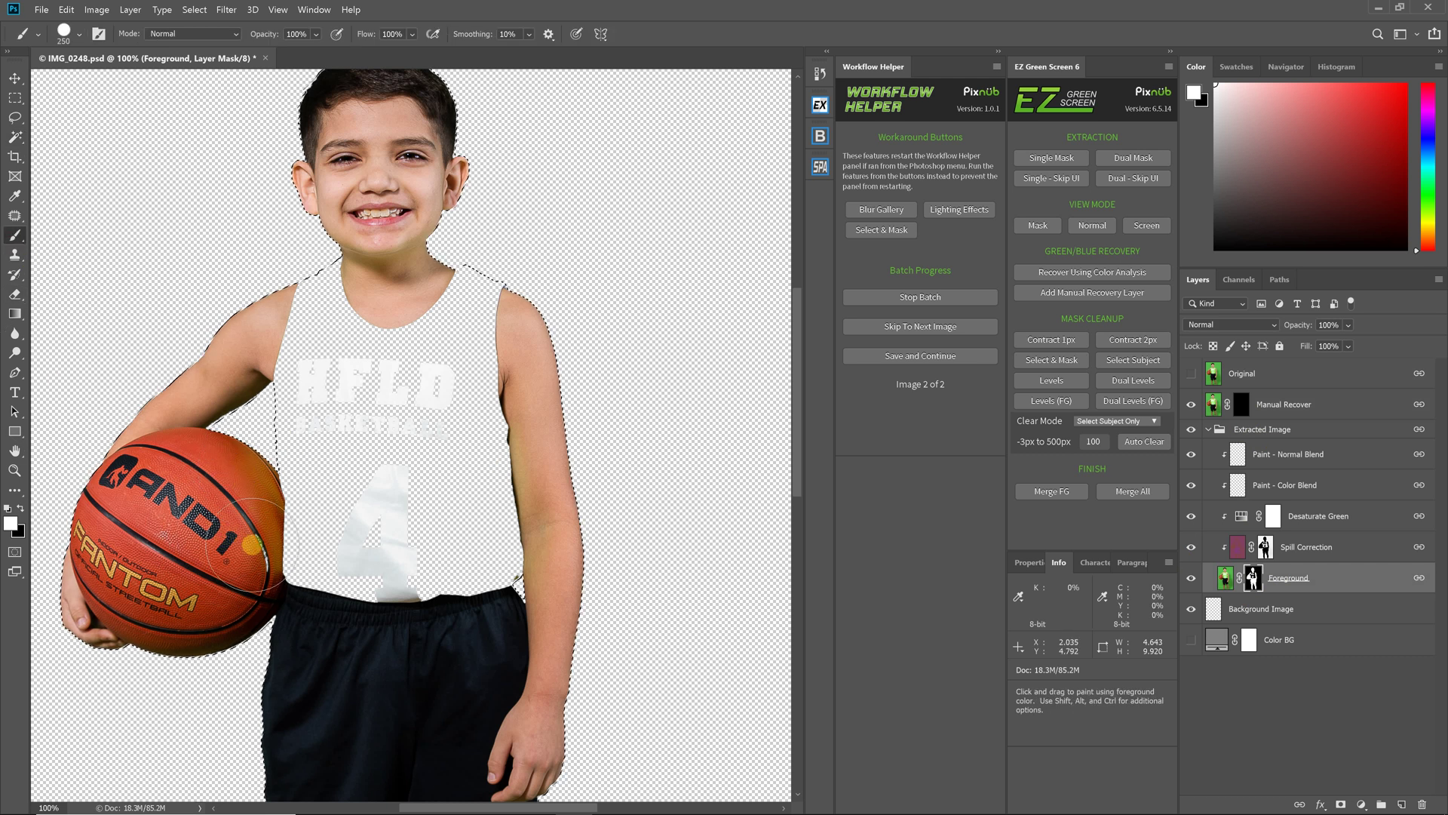
mouse_move(283, 513)
mouse_down()
mouse_move(317, 520)
mouse_move(329, 546)
mouse_up()
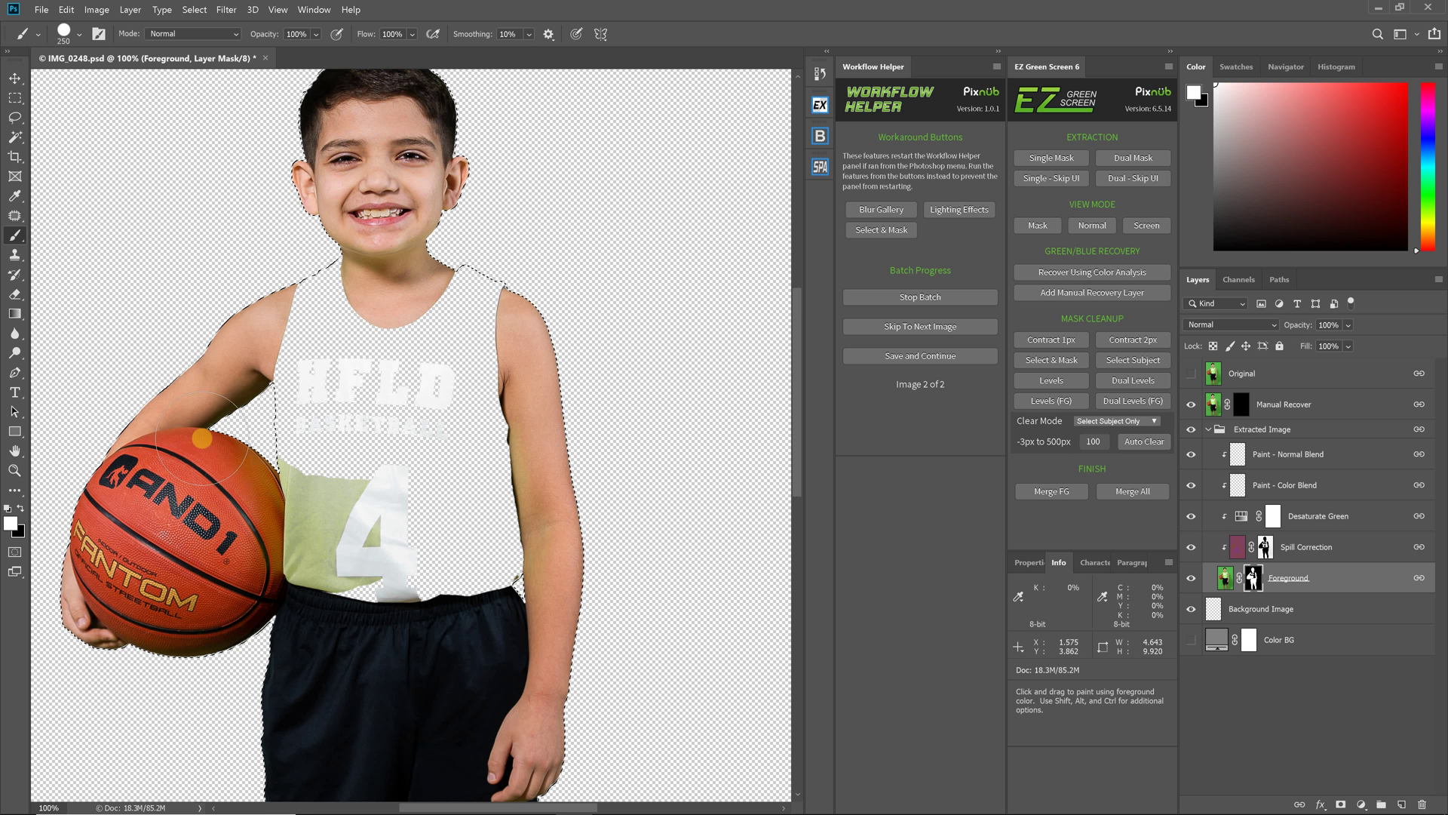
Examine the color of the painted jersey patch up close and check it against the Spill Correction and Original layers
scroll(201, 437, up, 1)
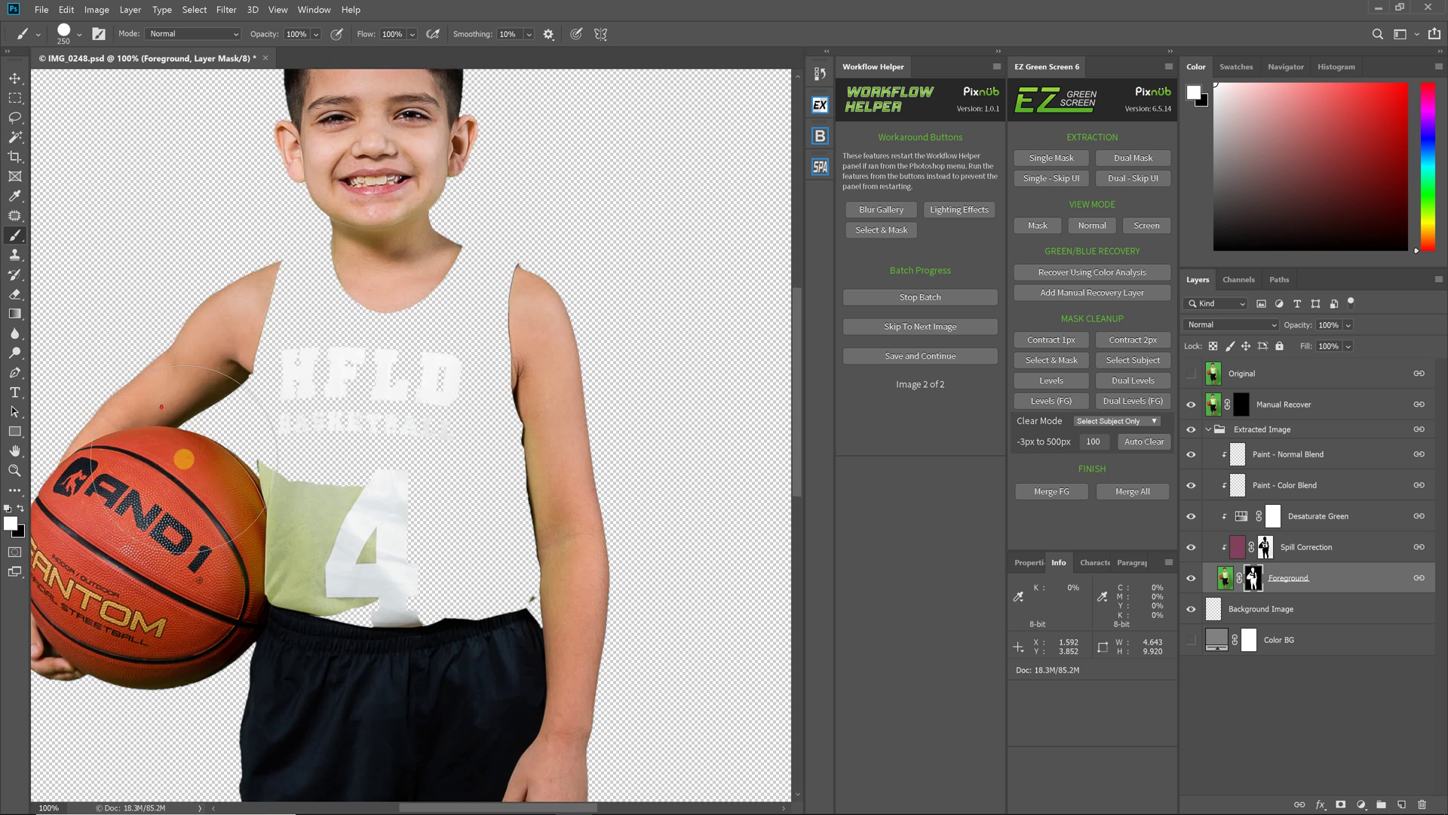
scroll(377, 423, up, 1)
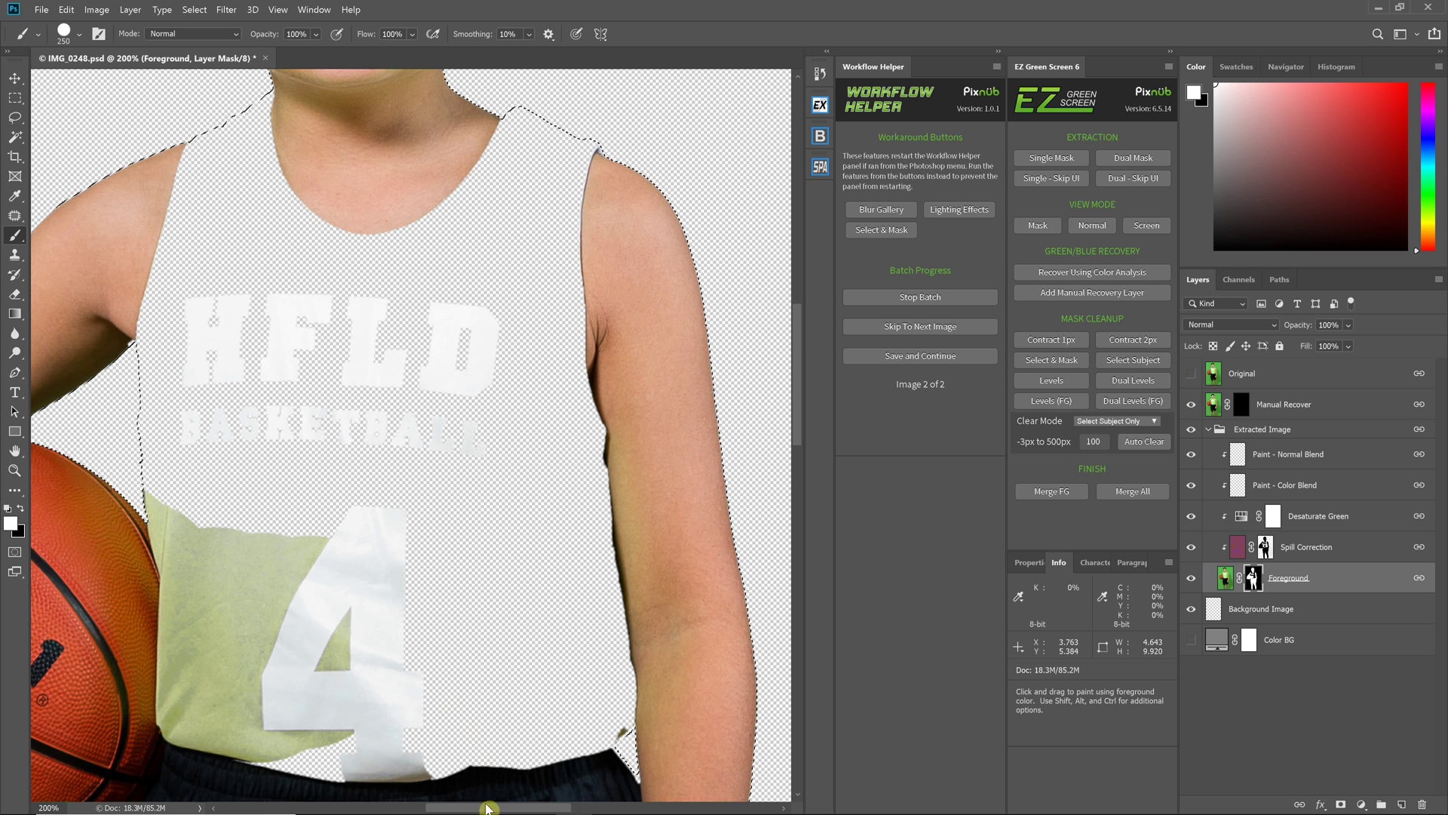
drag(474, 808, 451, 809)
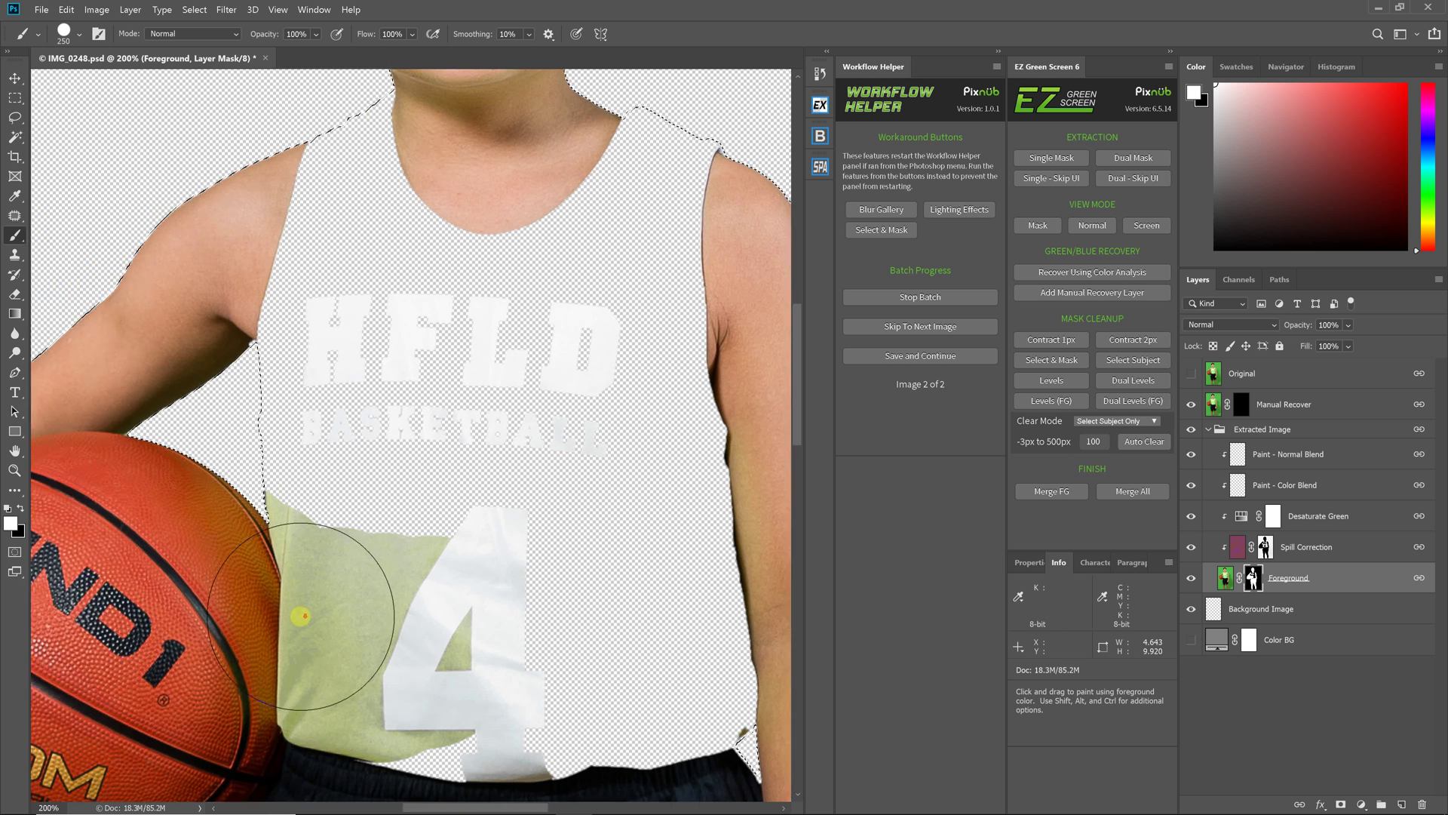
scroll(301, 608, down, 2)
scroll(301, 608, left, 2)
key(ctrl+minus)
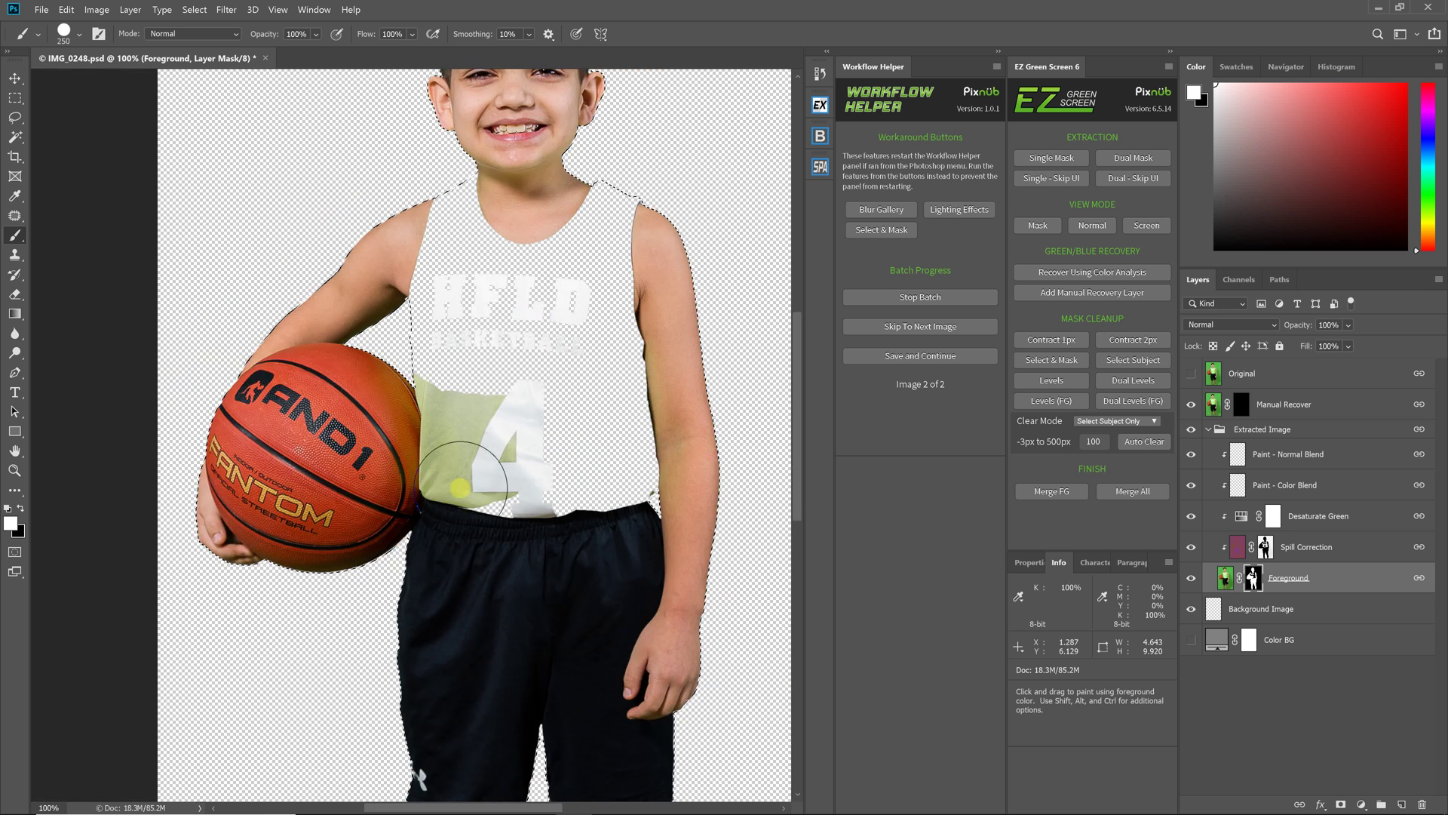
click(1354, 547)
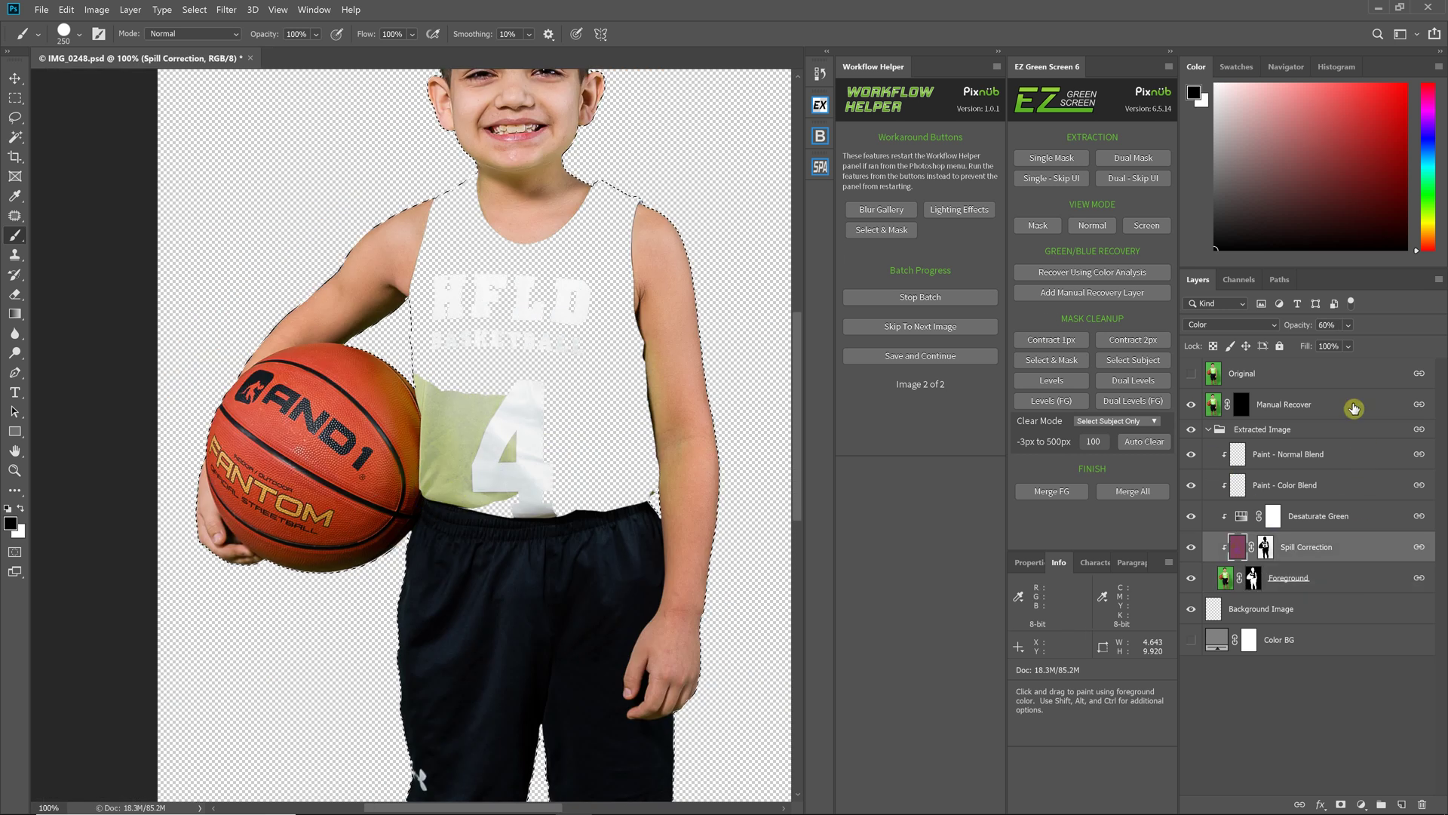
key(x)
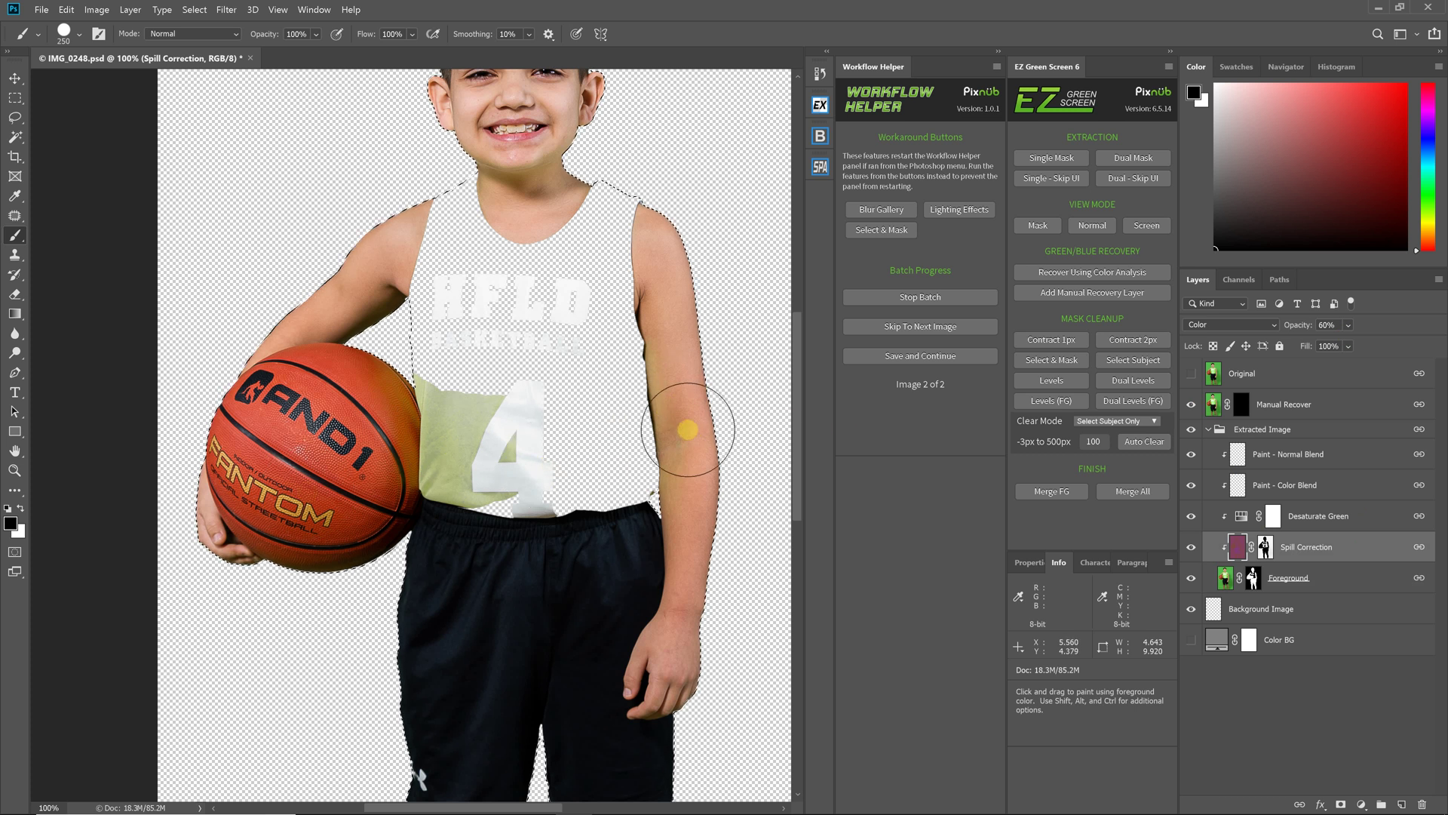
click(1271, 377)
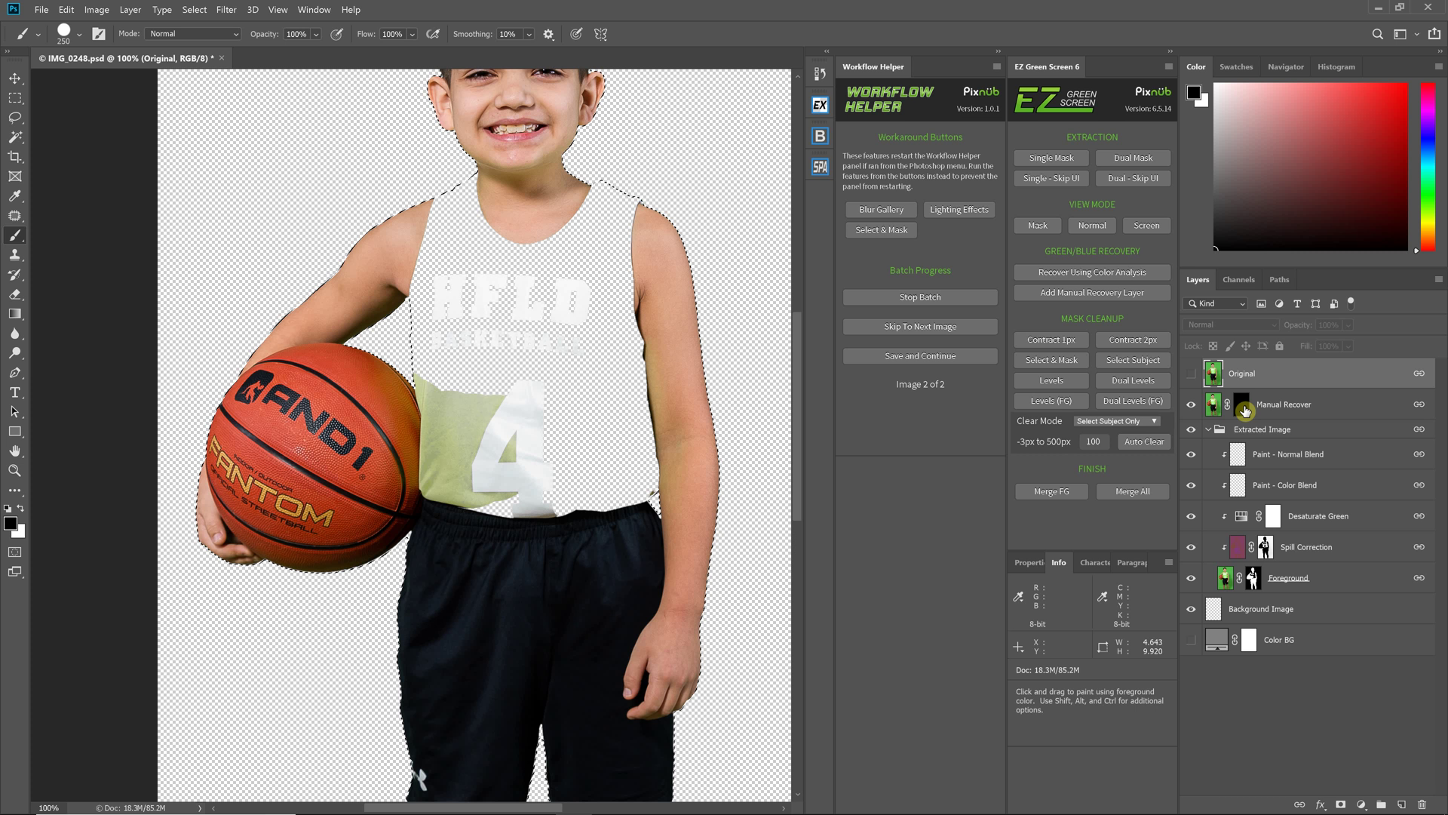
Paint white on the Manual Recover mask across the whole jersey to restore its original green
click(1243, 407)
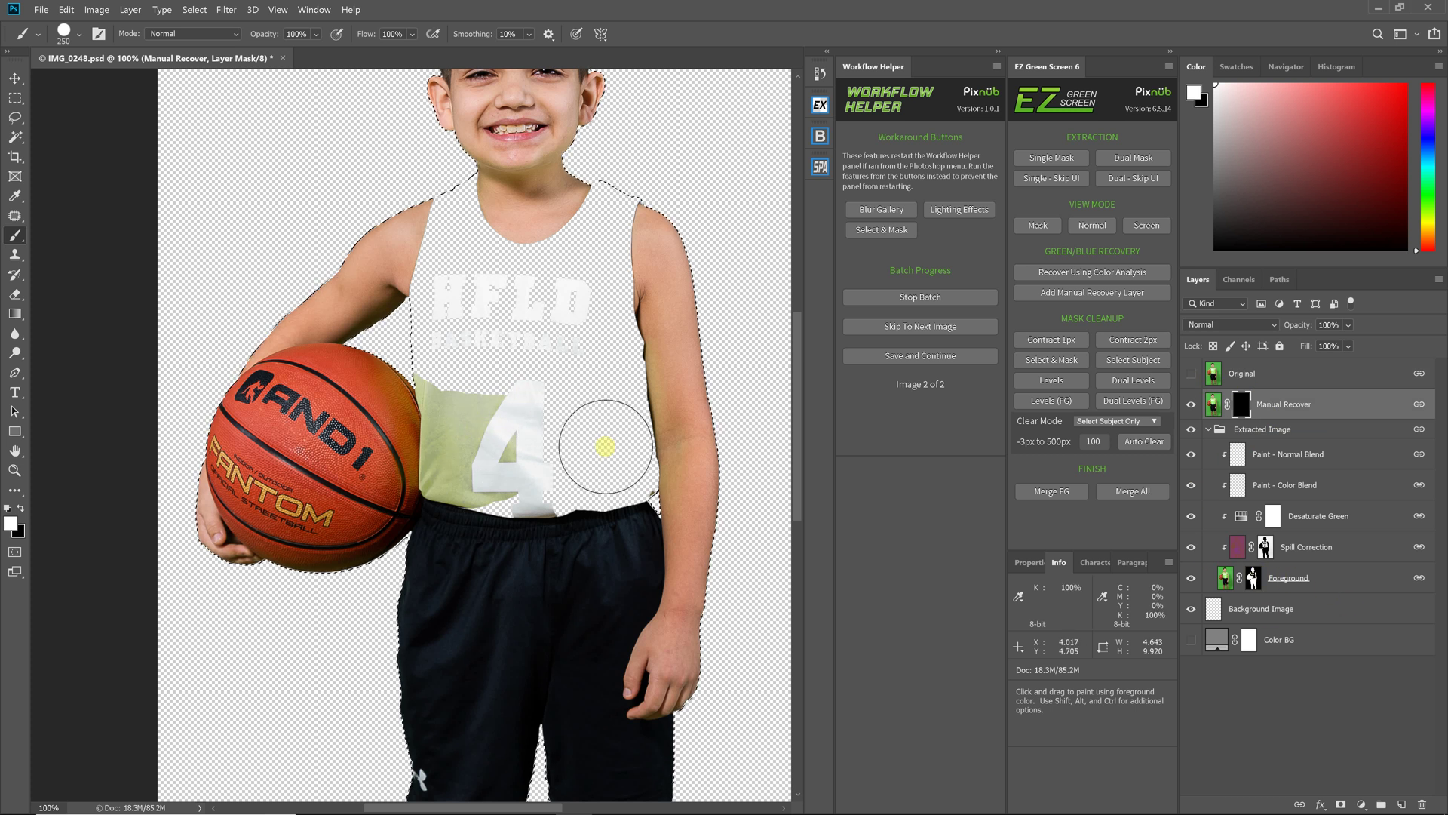
mouse_move(516, 396)
mouse_down()
mouse_move(514, 482)
mouse_move(499, 409)
mouse_move(501, 497)
mouse_move(455, 431)
mouse_move(457, 477)
mouse_move(463, 408)
mouse_move(476, 451)
mouse_move(386, 436)
mouse_move(365, 328)
mouse_up()
mouse_move(405, 511)
mouse_down()
mouse_move(392, 483)
mouse_move(535, 332)
mouse_move(460, 392)
mouse_move(475, 377)
mouse_move(453, 351)
mouse_move(446, 212)
mouse_move(591, 249)
mouse_move(600, 224)
mouse_move(598, 411)
mouse_move(616, 477)
mouse_move(612, 400)
mouse_move(640, 317)
mouse_move(554, 553)
mouse_move(536, 294)
mouse_move(608, 374)
mouse_move(593, 453)
mouse_move(564, 432)
mouse_up()
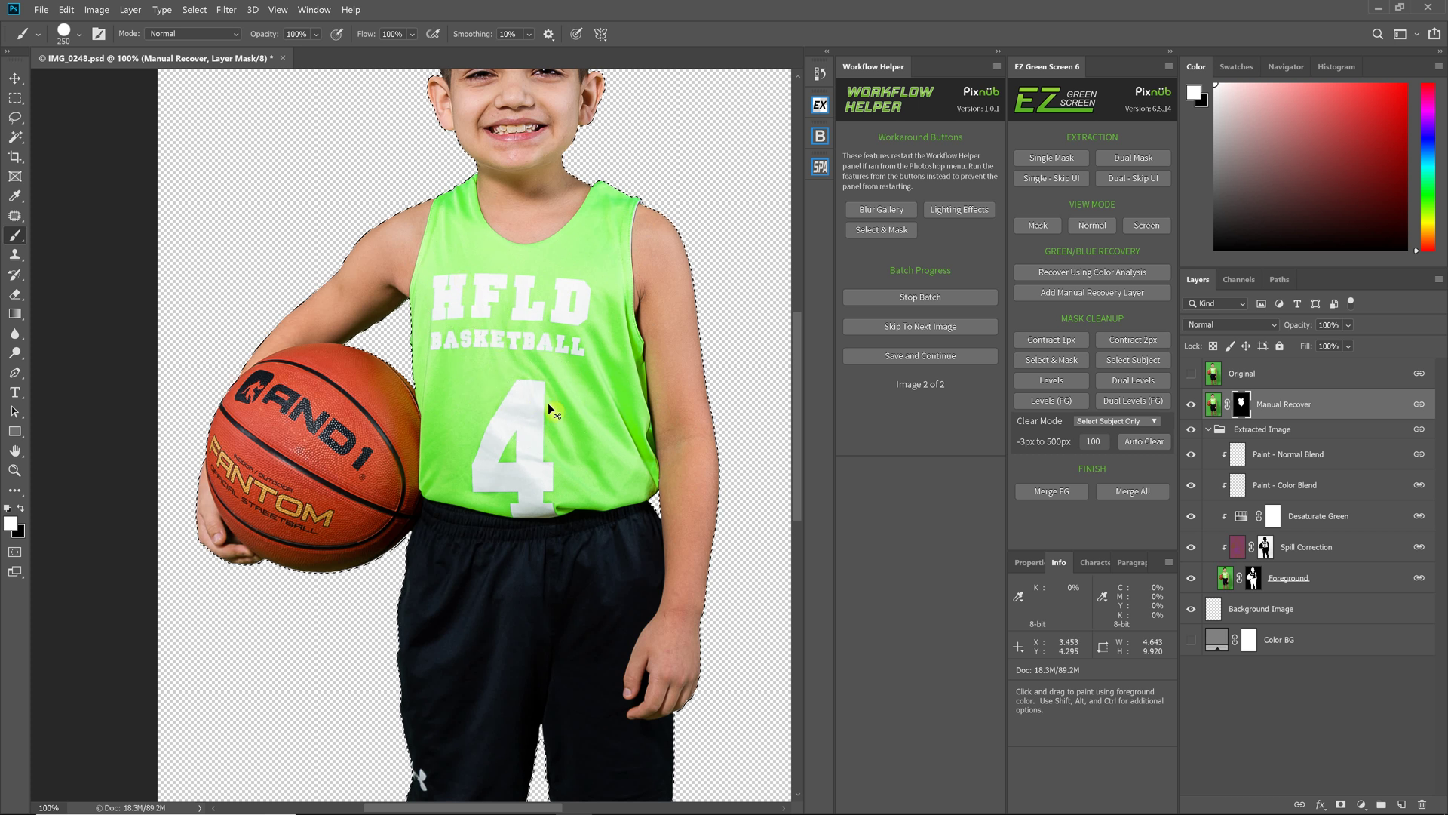
Merge all layers of the recovered IMG_0248.psd, then save it to finish the batch
key(ctrl+0)
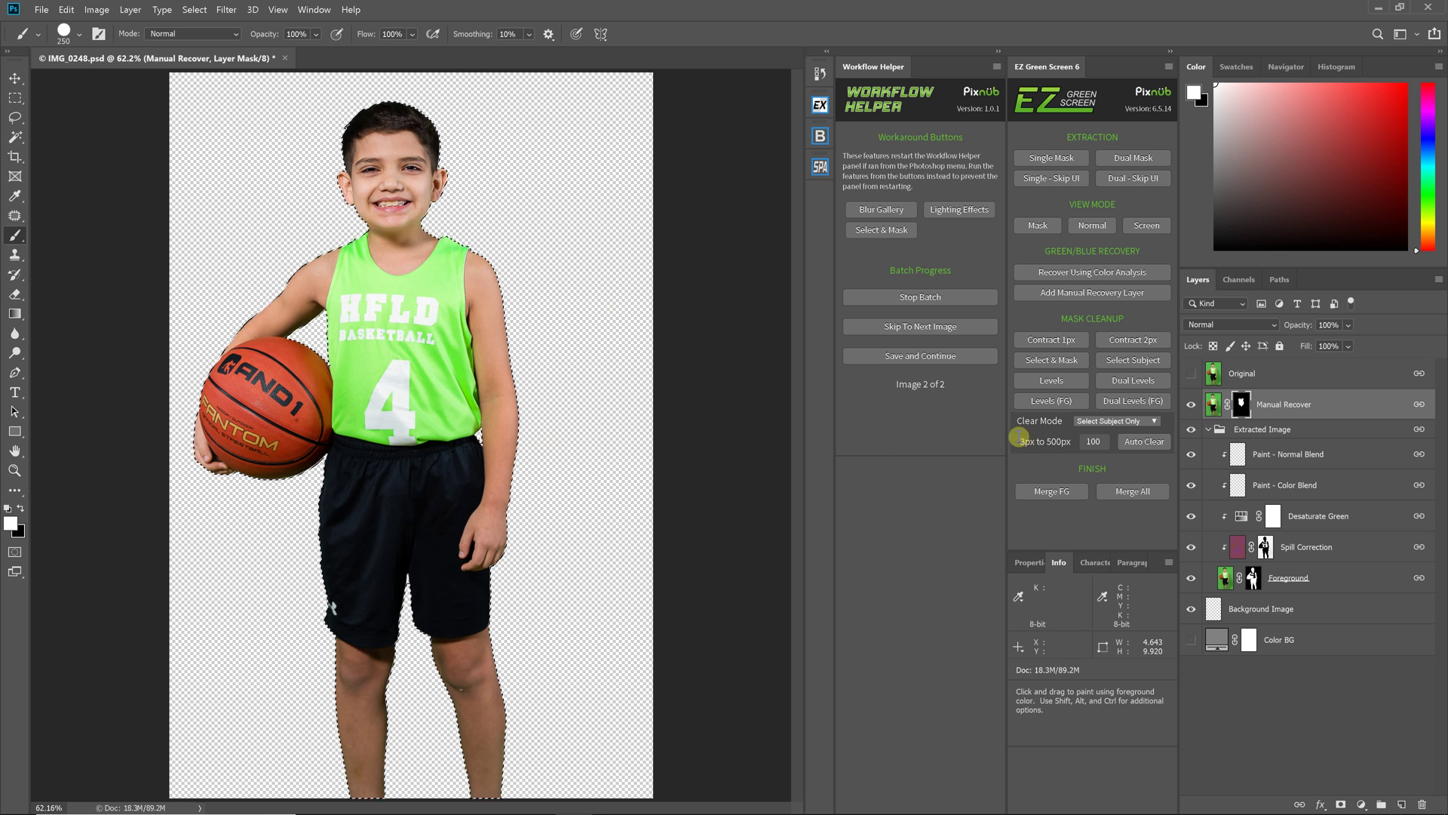
click(1124, 492)
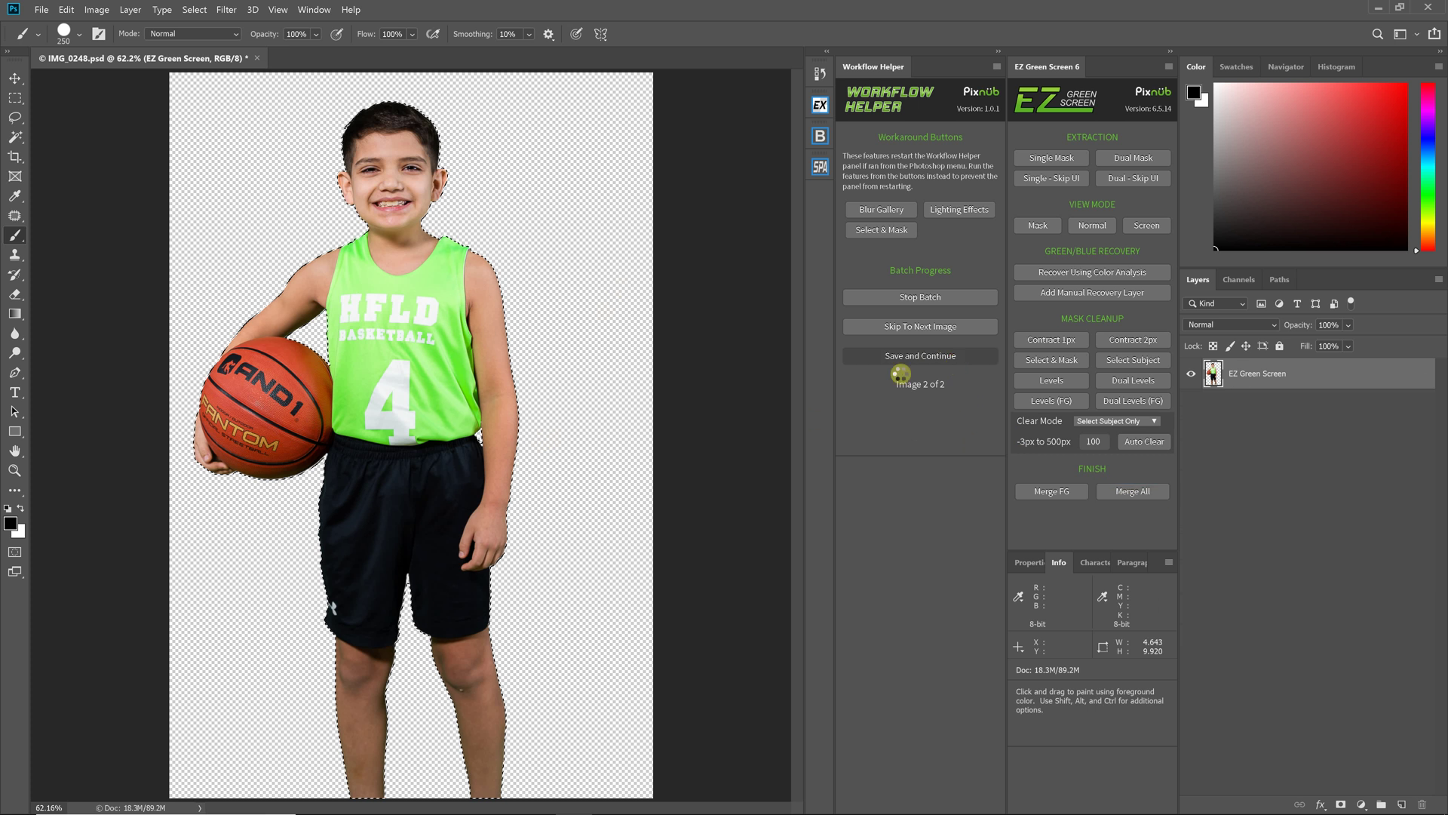
click(951, 359)
click(717, 427)
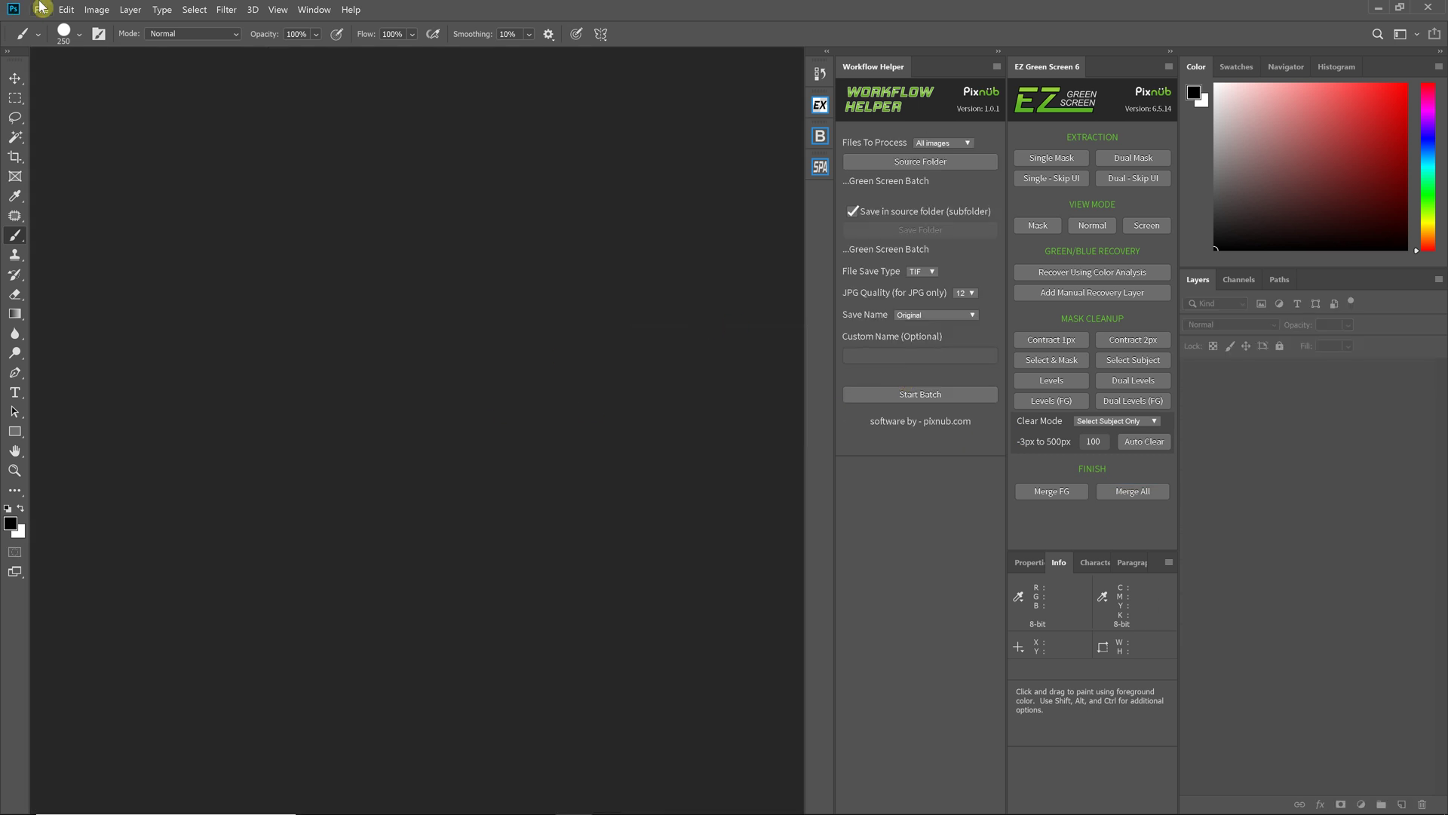
Open the saved IMG_0244.tif and IMG_0248.tif together from the Workflow Helper folder
click(41, 9)
click(47, 38)
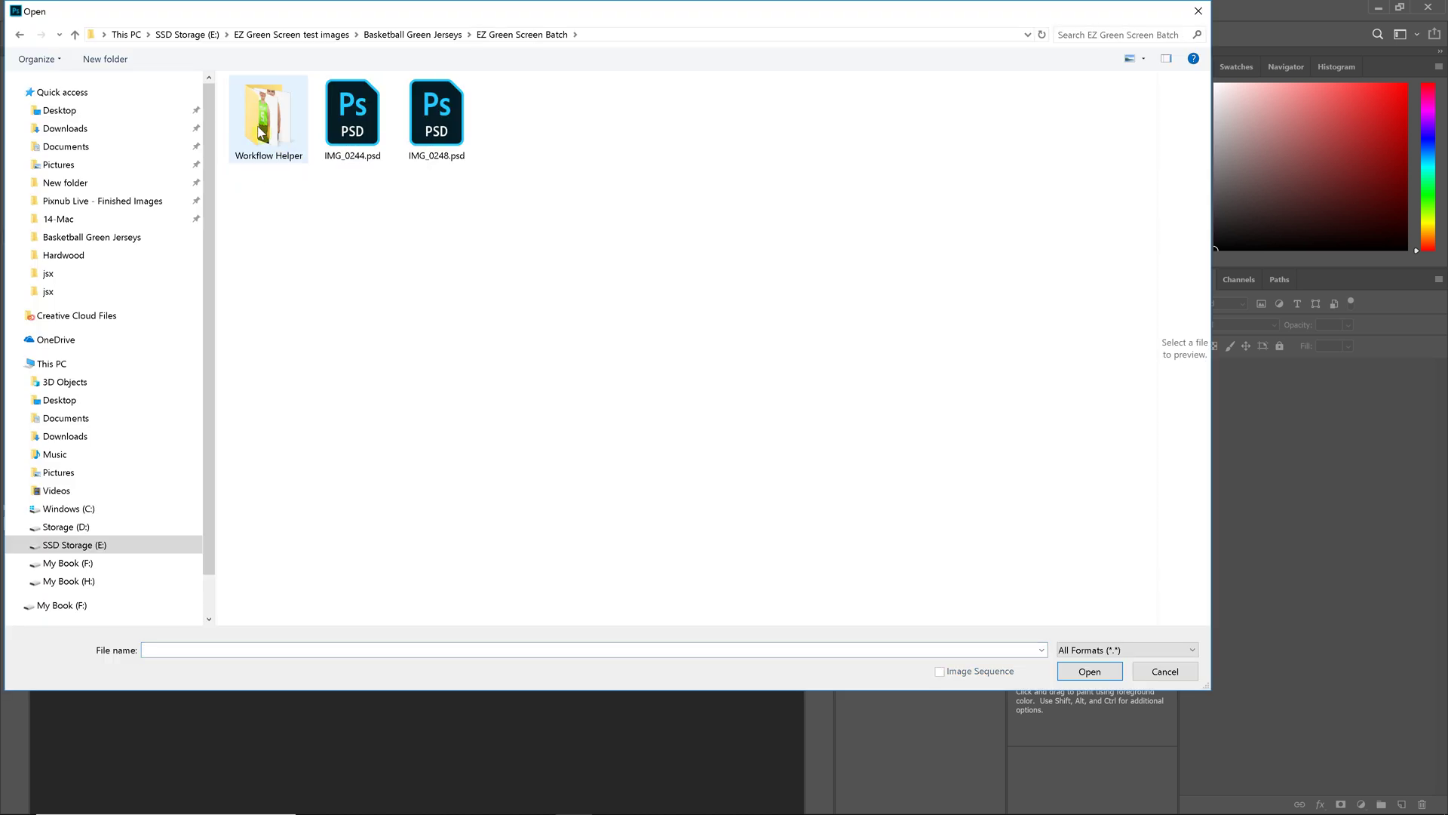
click(265, 126)
double_click(266, 127)
click(266, 127)
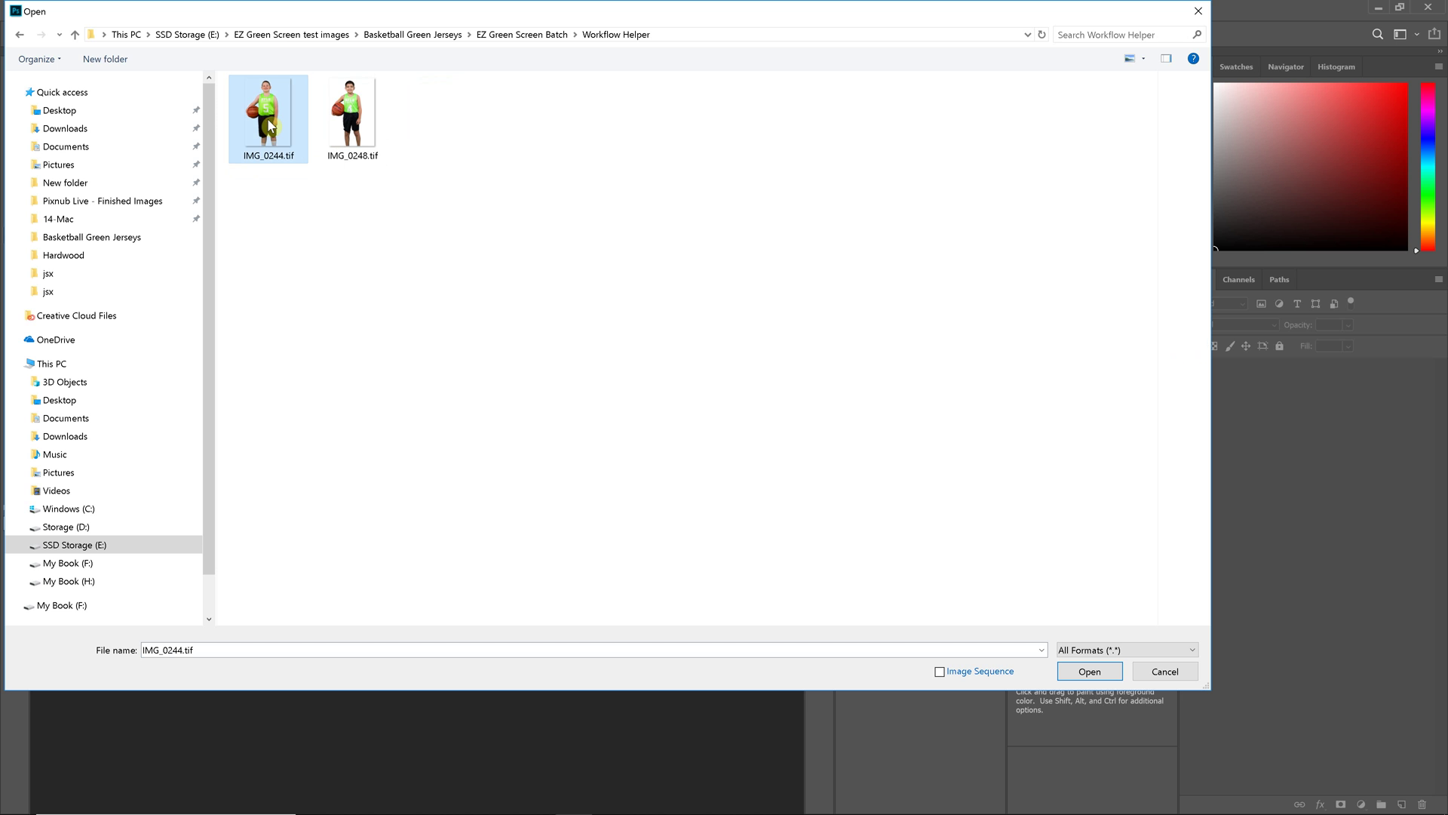
ctrl+click(343, 121)
click(1086, 671)
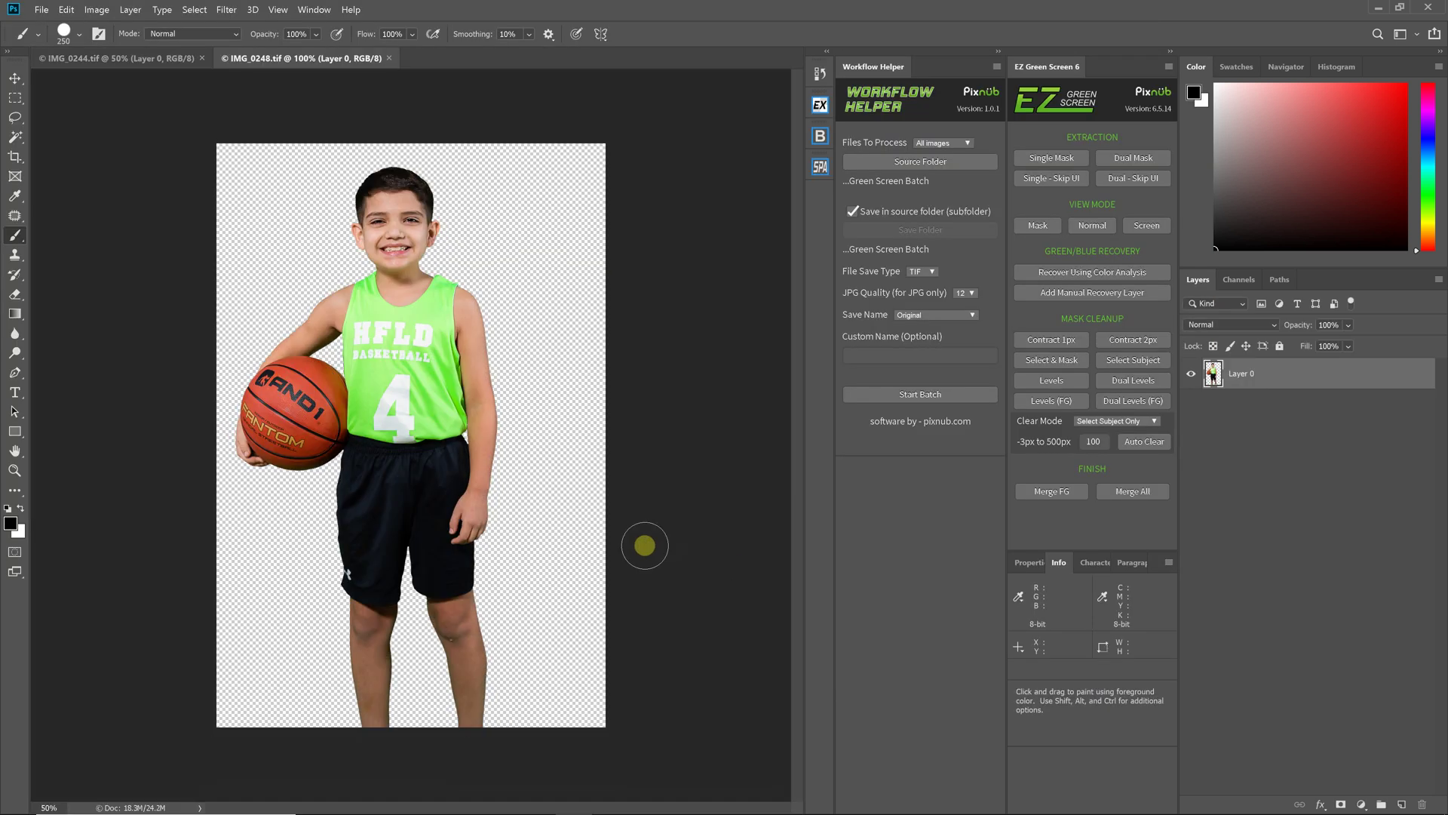